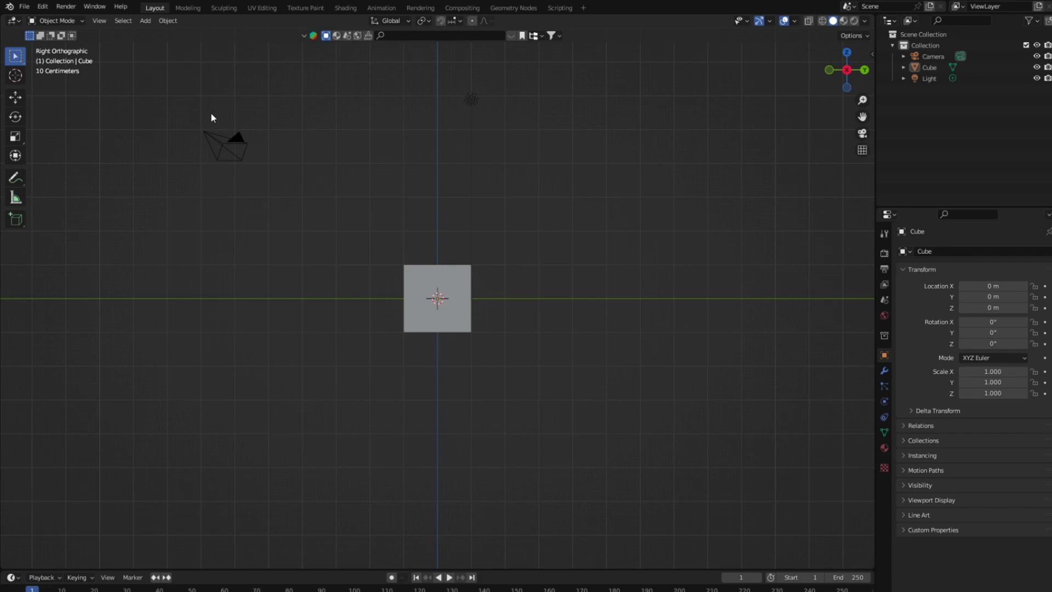
- Box-select the default camera, cube and light together
left_click_drag(224, 71, 547, 333)
- Delete the default objects and add a Round Cube using the Quadsphere preset (radius 1)
key("Delete")
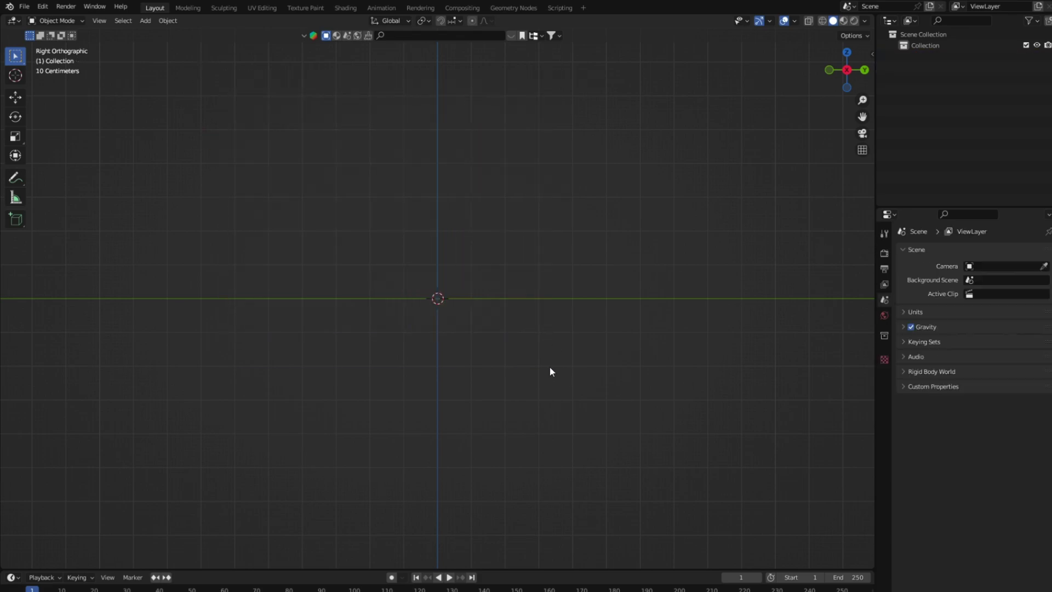
key("shift+a")
mouse_move(436, 271)
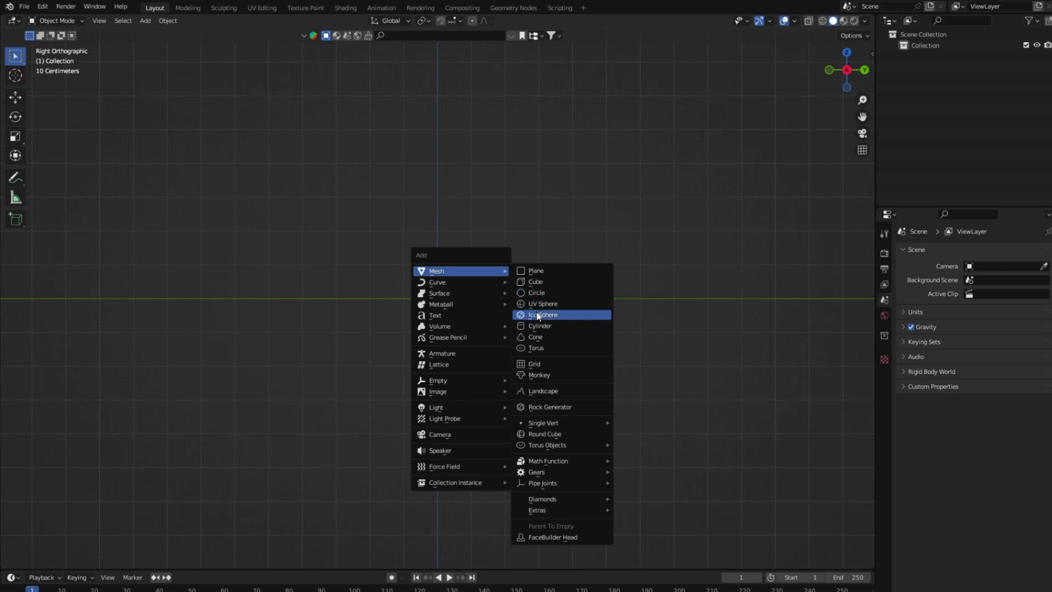
left_click(556, 436)
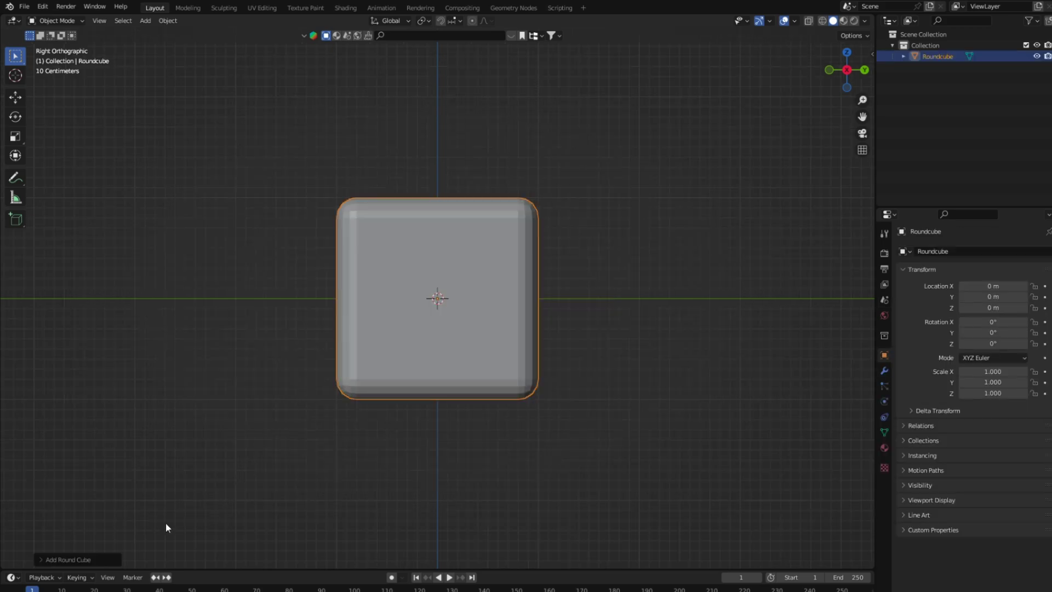
left_click(50, 559)
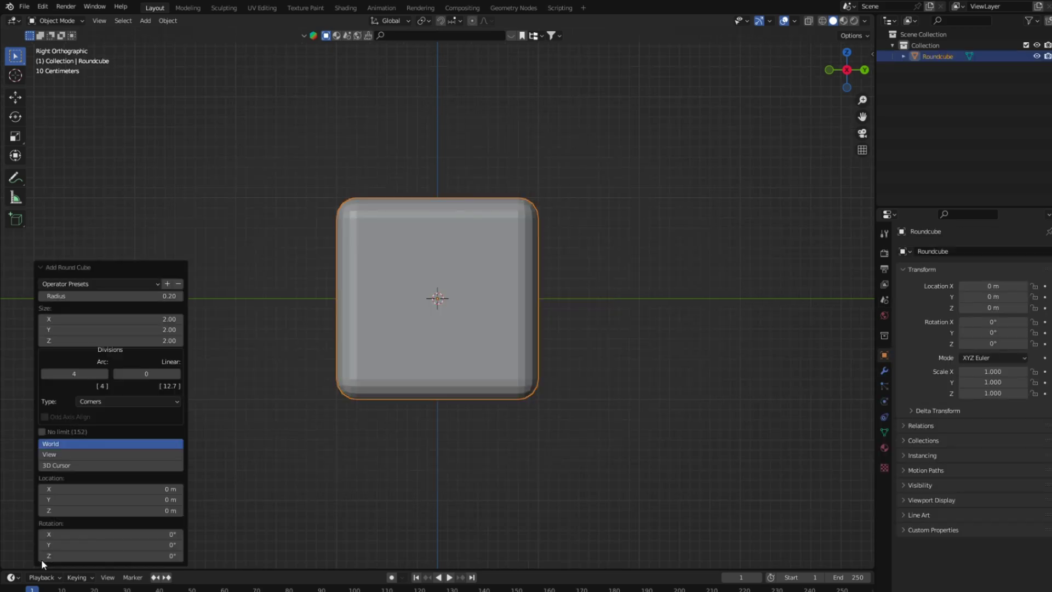
left_click(96, 284)
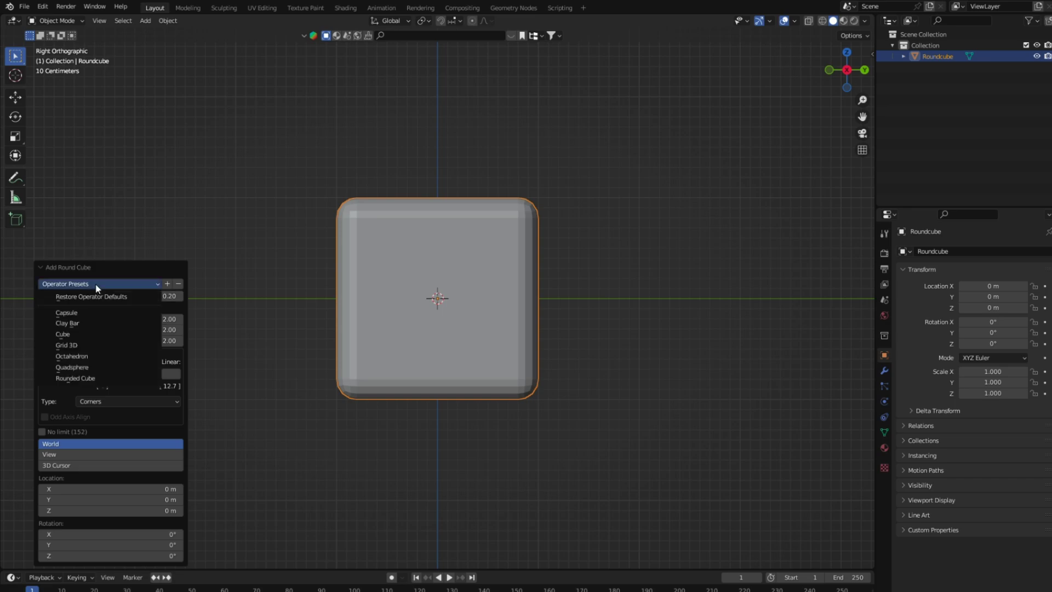
left_click(100, 366)
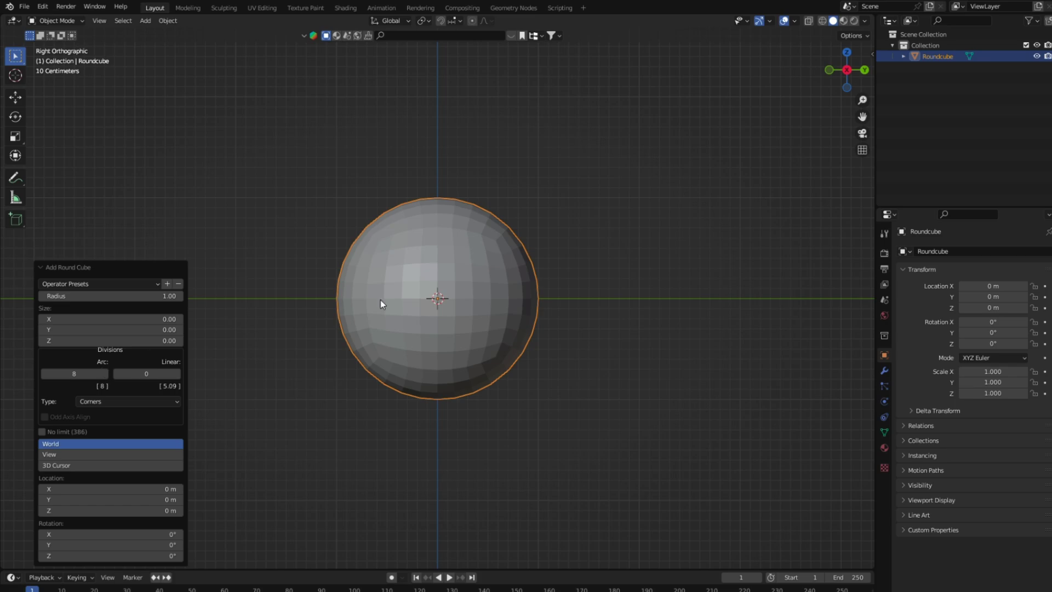
- In wireframe Edit Mode, shrink the sphere and place three copies up-left, bottom-left and upper-right
key("Tab")
key("shift+z")
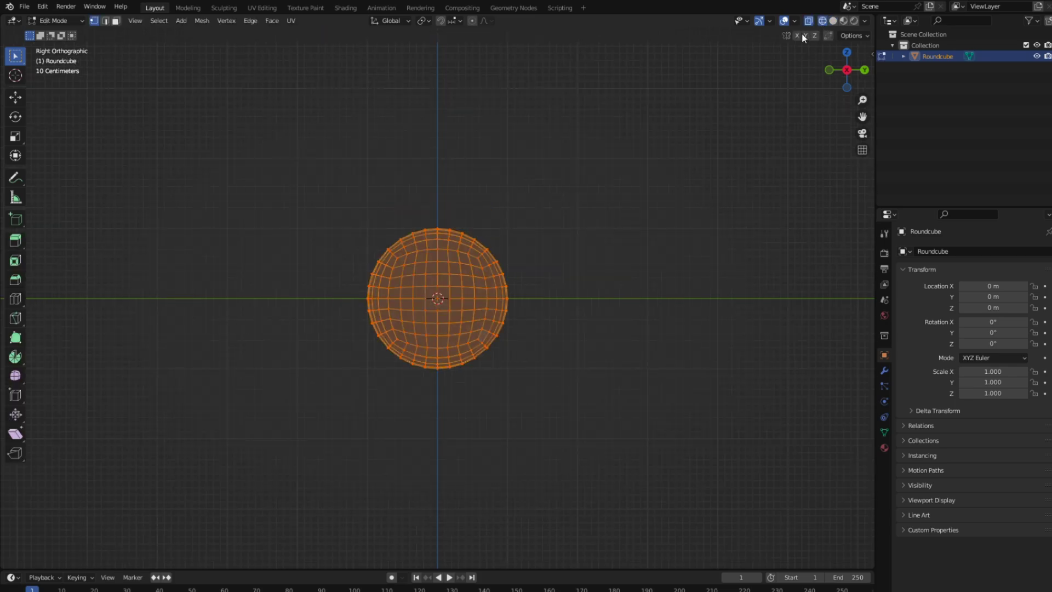
key("s")
left_click(474, 343)
key("shift+d")
left_click(395, 276)
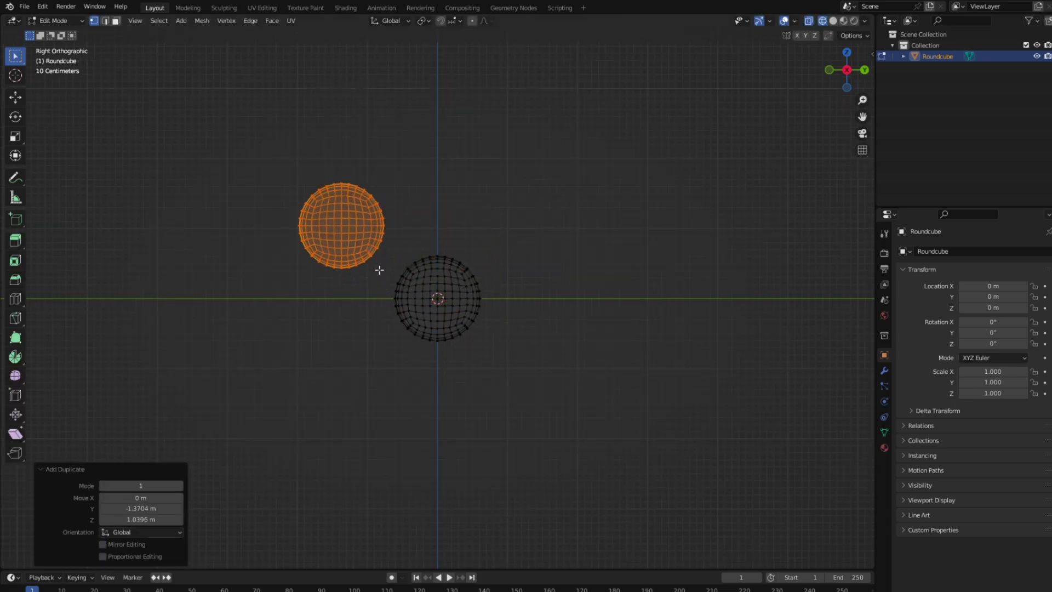
key("shift+d")
left_click(368, 449)
key("shift+d")
left_click(554, 239)
- Enlarge the upper-right sphere and add smaller copies lower right and near the top left
key("s")
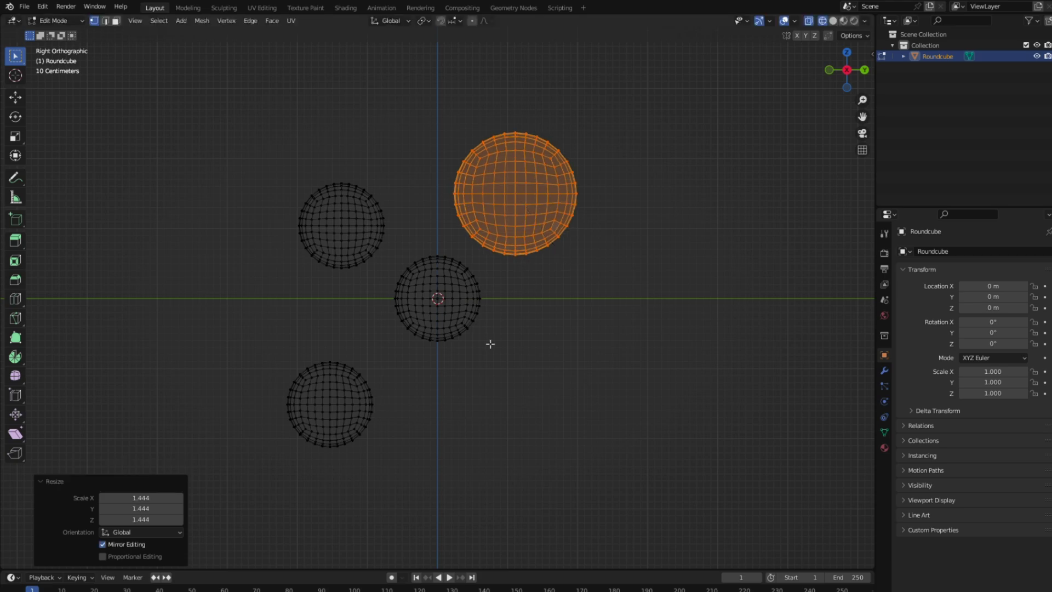
left_click(352, 254)
key("ctrl+KP_Add")
key("ctrl+KP_Add")
key("ctrl+KP_Add")
key("ctrl+KP_Add")
key("shift+d")
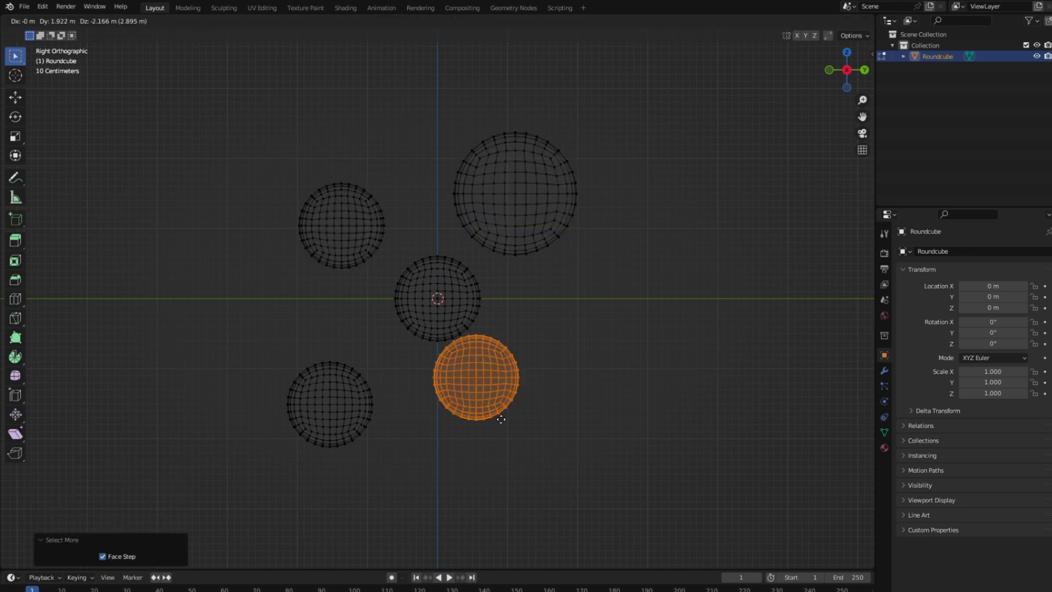
left_click(519, 439)
key("s")
key("shift+d")
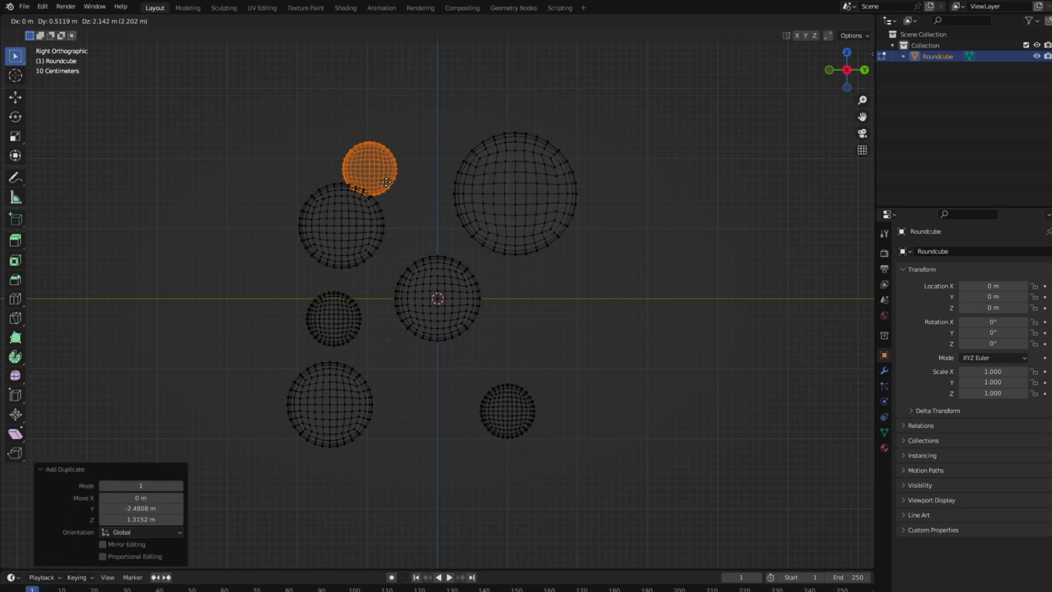
left_click(416, 165)
- Move the new copy along X and shift the centre sphere slightly down-right
middle_click_drag(443, 228, 442, 290)
key("g")
key("x")
key("x")
left_click(434, 248)
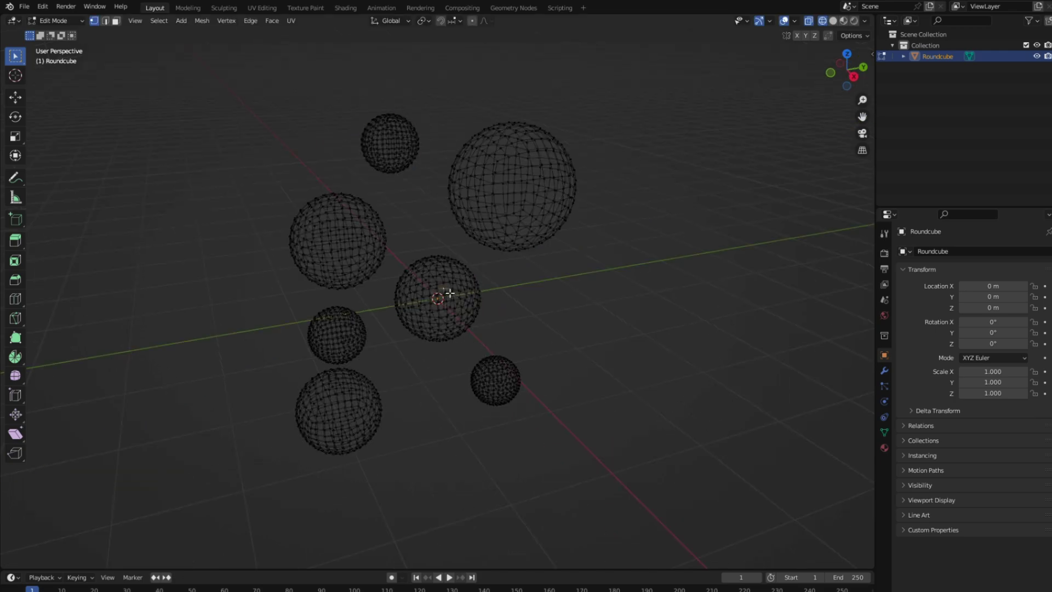
left_click(442, 291)
key("ctrl+KP_Add")
key("ctrl+KP_Add")
- Select the whole left sphere and move it further up-left along X
key("ctrl+KP_Add")
key("ctrl+KP_Add")
key("ctrl+KP_Add")
key("g")
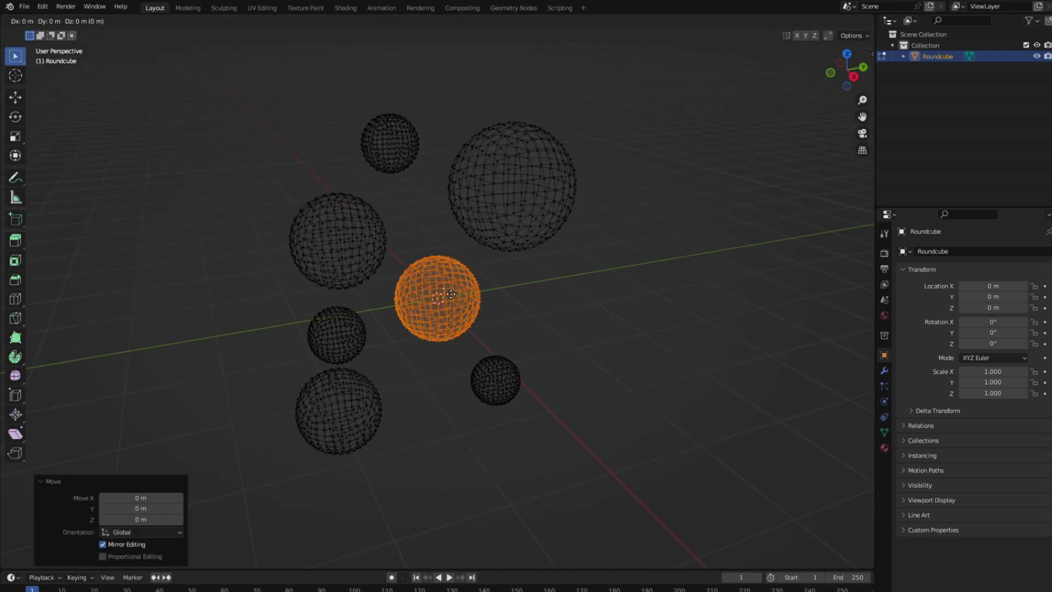
left_click(476, 323)
middle_click_drag(476, 323, 347, 235)
left_click(347, 237)
key("ctrl+KP_Add")
key("ctrl+KP_Add")
key("ctrl+KP_Add")
key("ctrl+KP_Add")
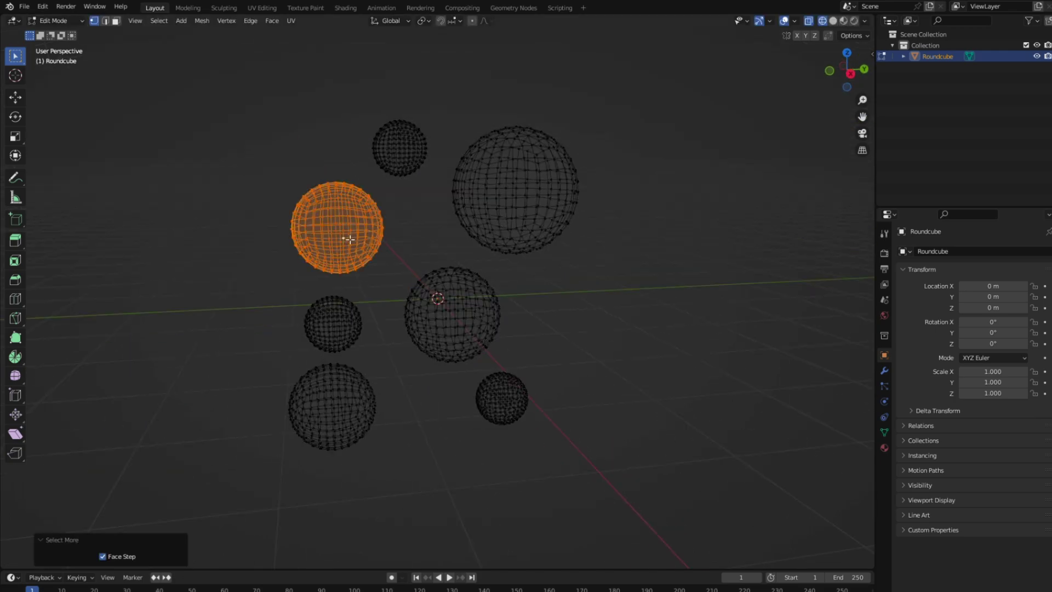
key("g")
key("x")
left_click(360, 269)
- Cancel a stray move, undo and redo the left sphere's changes, then return to Object Mode
middle_click_drag(360, 269, 369, 369)
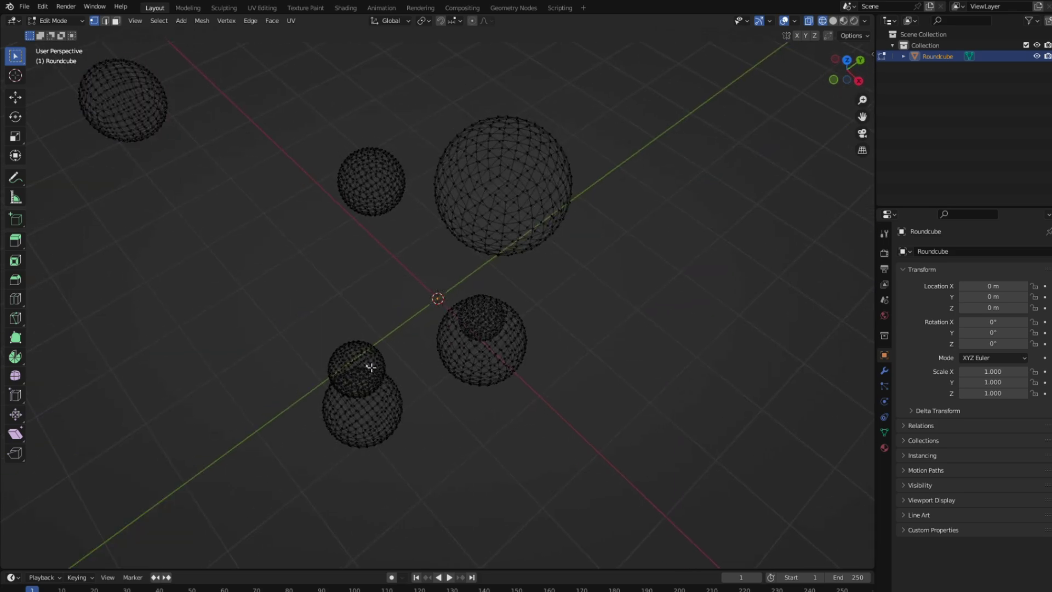
key("g")
key("y")
key("Escape")
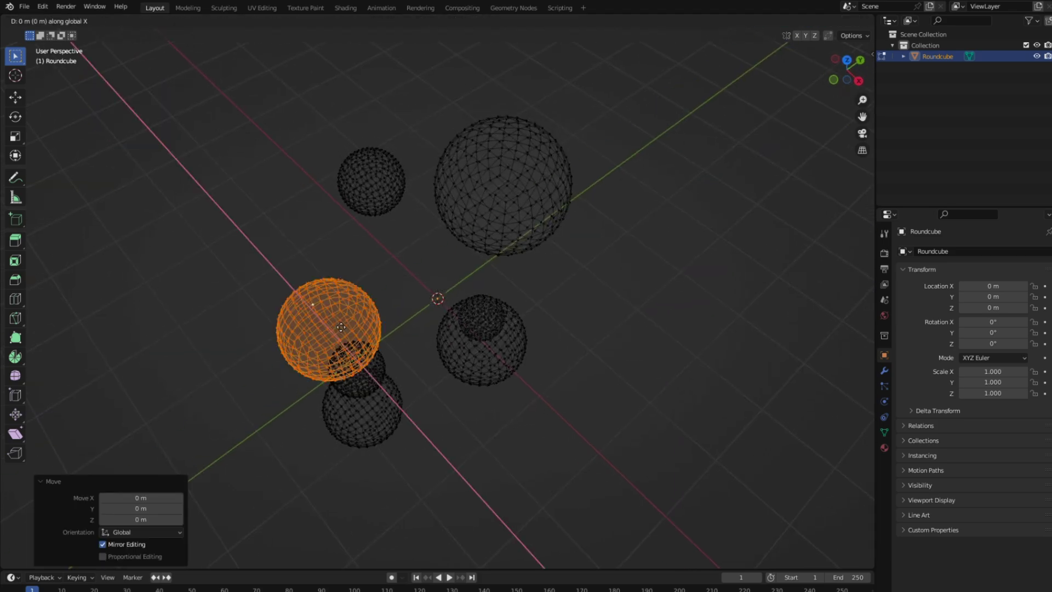
key("ctrl+z")
key("ctrl+z")
key("ctrl+z")
key("ctrl+z")
key("ctrl+shift+z")
key("ctrl+shift+z")
key("ctrl+shift+z")
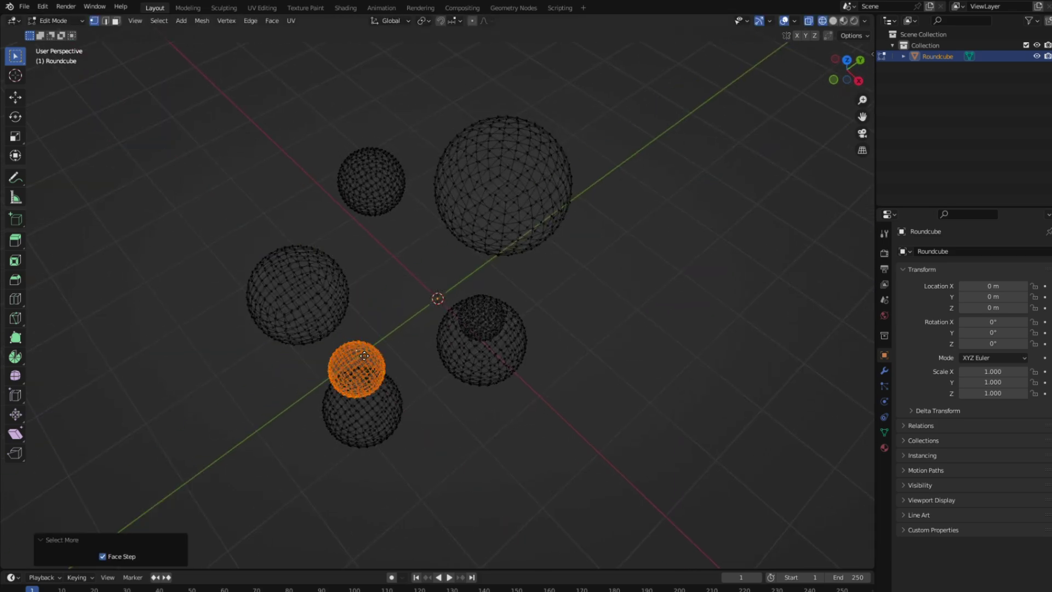
key("ctrl+shift+z")
middle_click_drag(363, 355, 407, 322)
key("Tab")
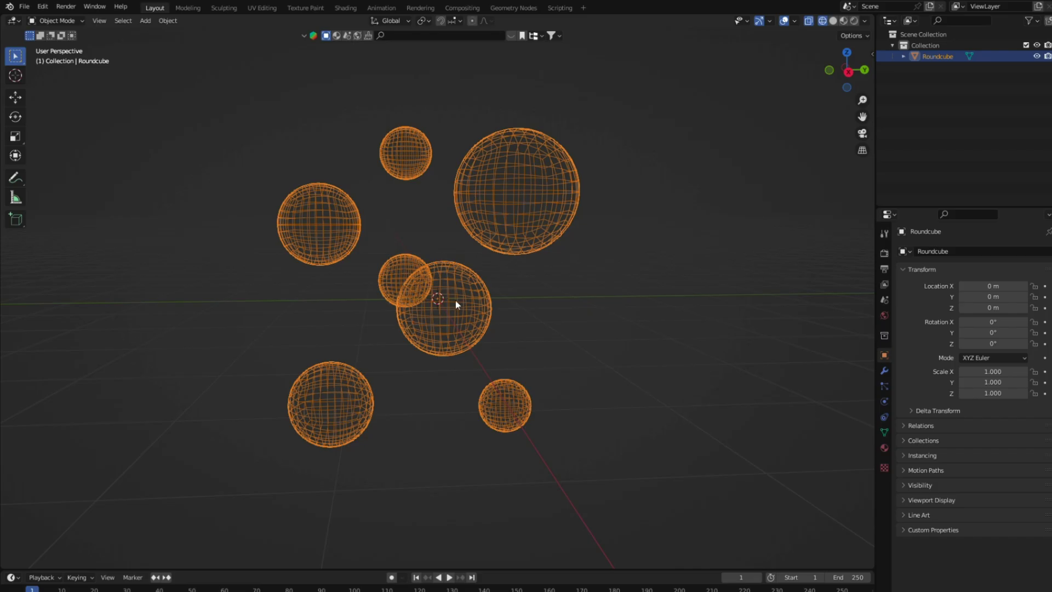
- Add Cloth physics to the spheres with 10 quality steps
key("KP_3")
key("shift+a")
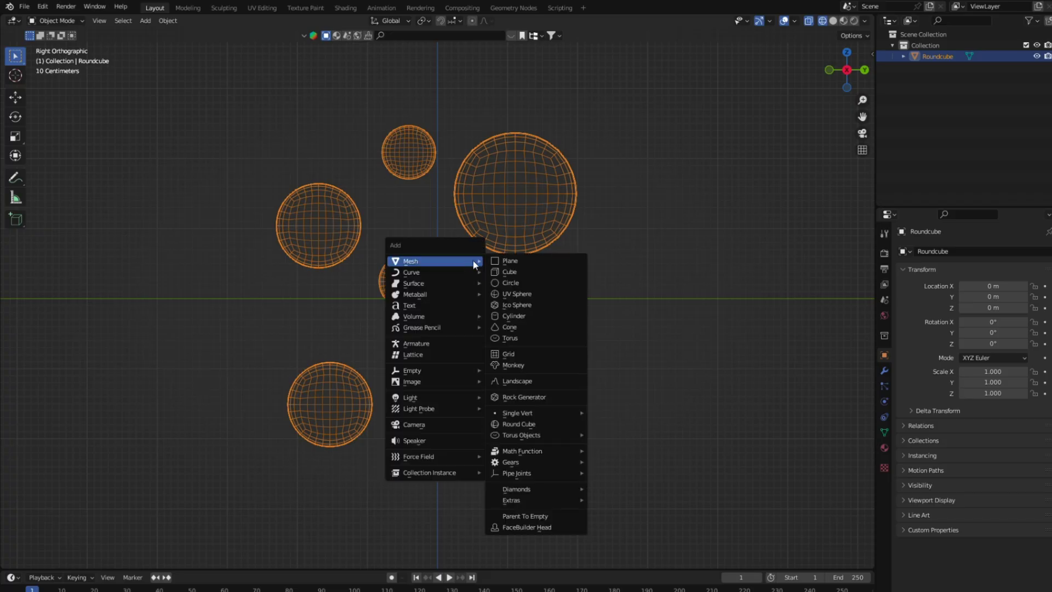
left_click(883, 401)
left_click(925, 276)
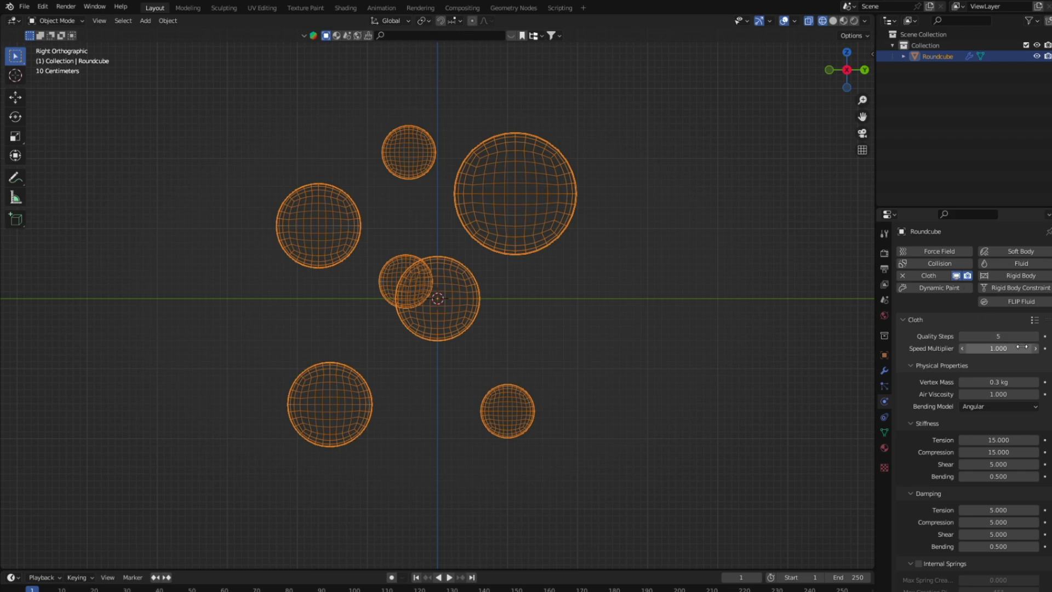
left_click(1016, 338)
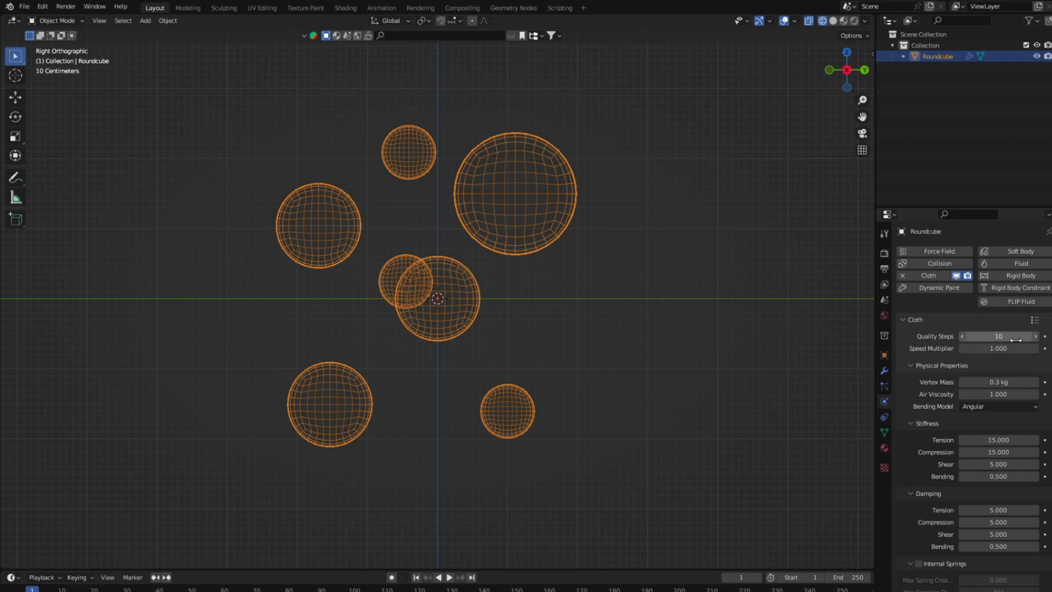
key("Return")
- Enable cloth pressure with Pressure 10 and Fluid Density 0.1, then play the simulation
left_click(814, 400)
scroll(906, 467, "down", 7)
scroll(912, 489, "down", 3)
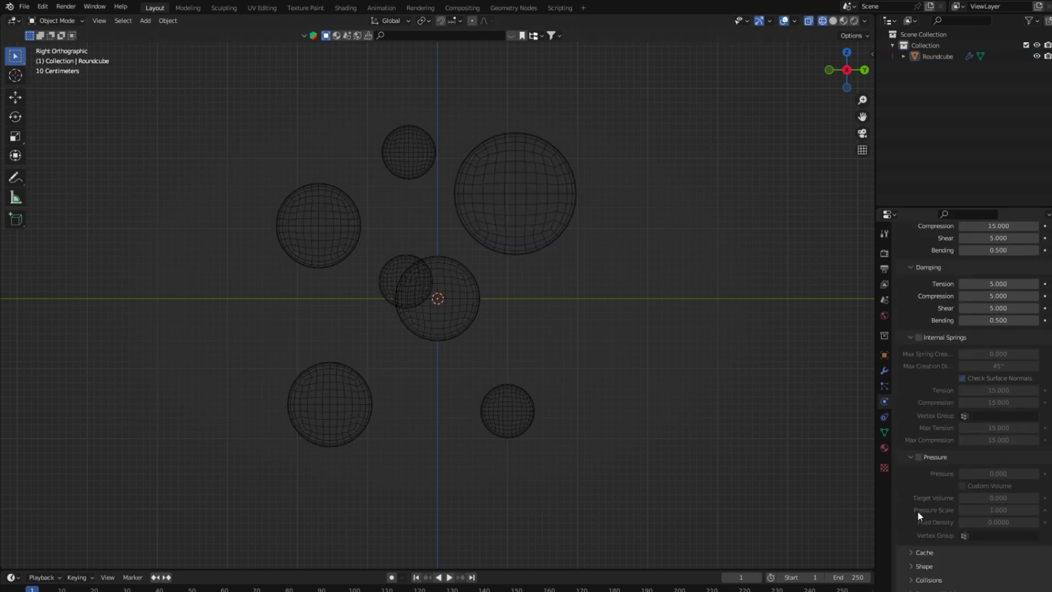
left_click(919, 457)
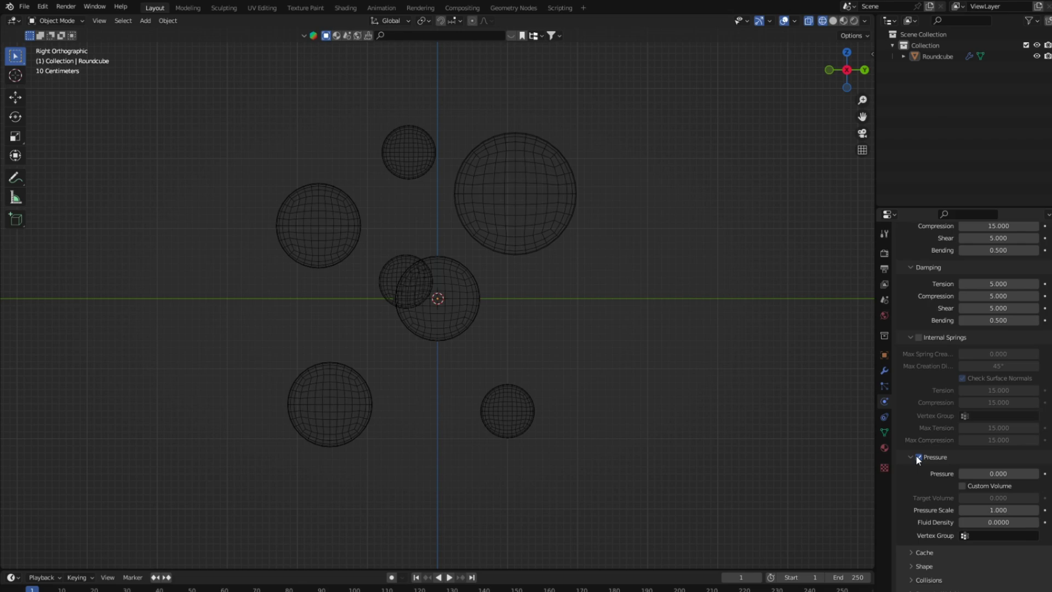
left_click(974, 468)
type("10")
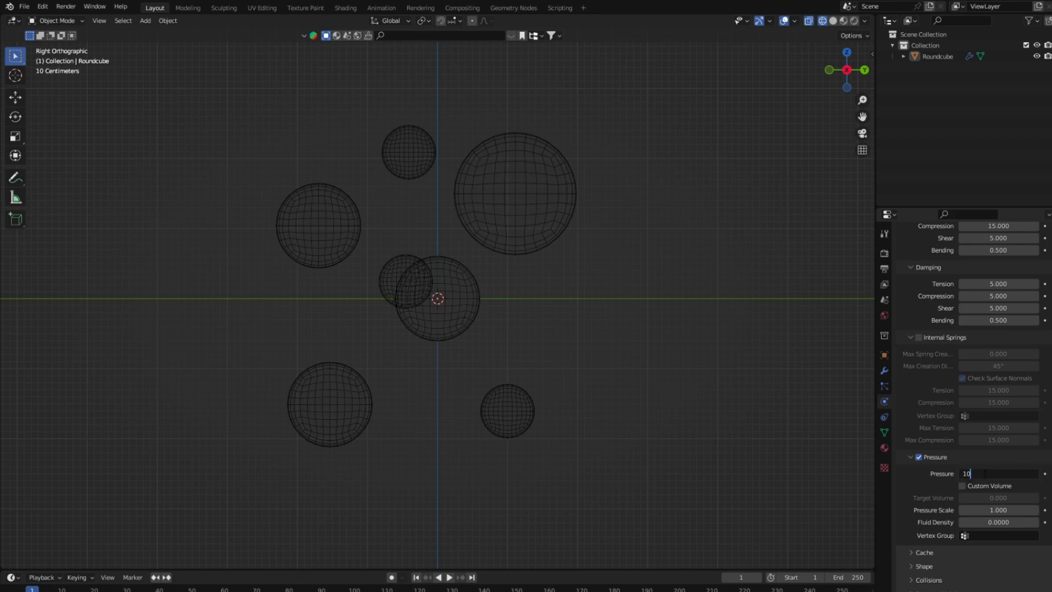
key("Return")
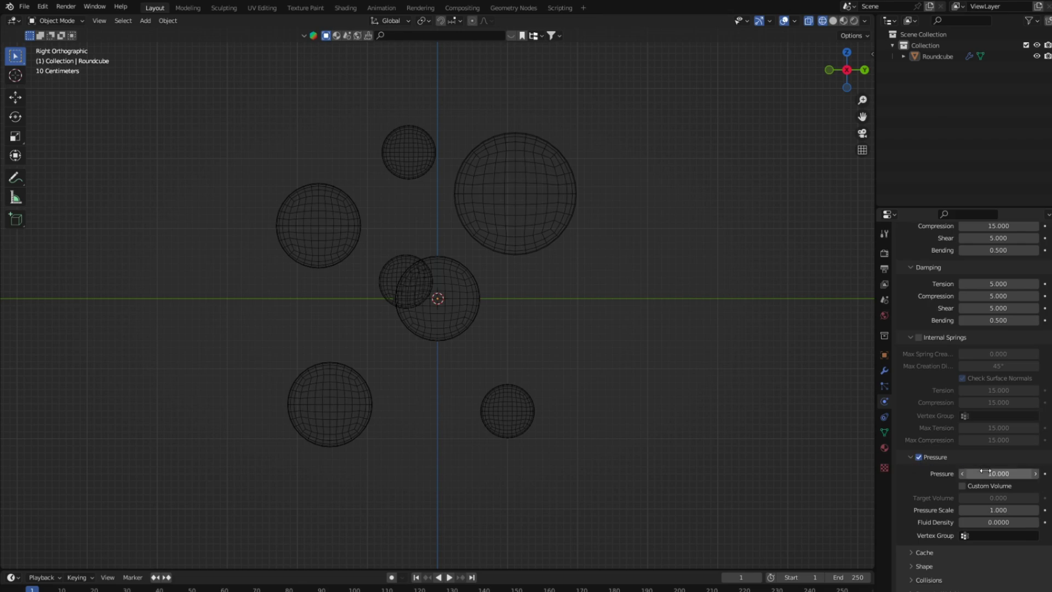
left_click(1008, 527)
type("0.0")
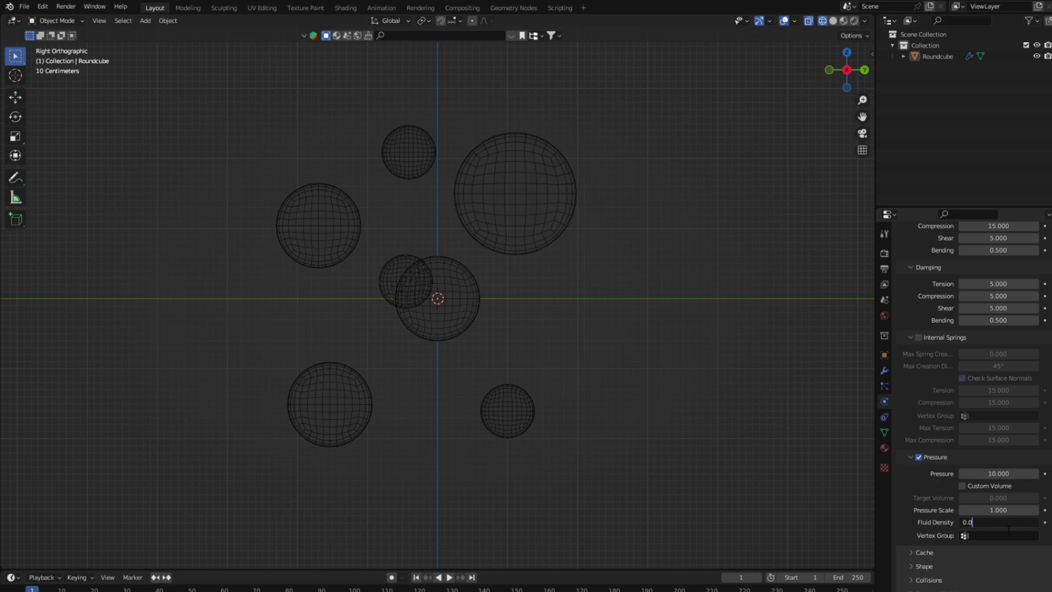
key("Return")
left_click(454, 577)
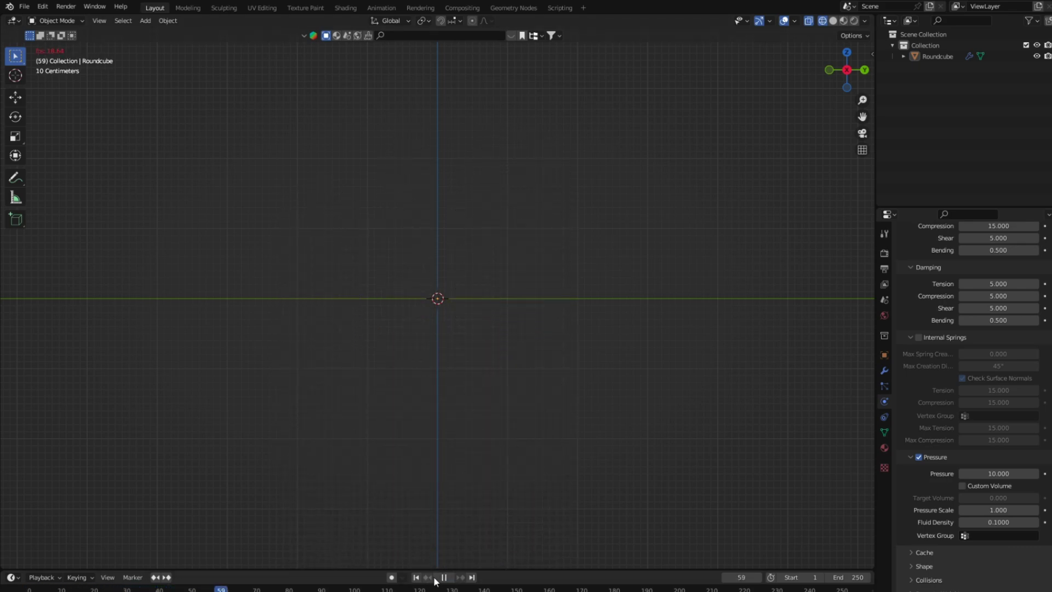
- Stop and rewind playback, select all, and set the cloth Gravity field weight to 0
left_click(435, 578)
left_click(422, 577)
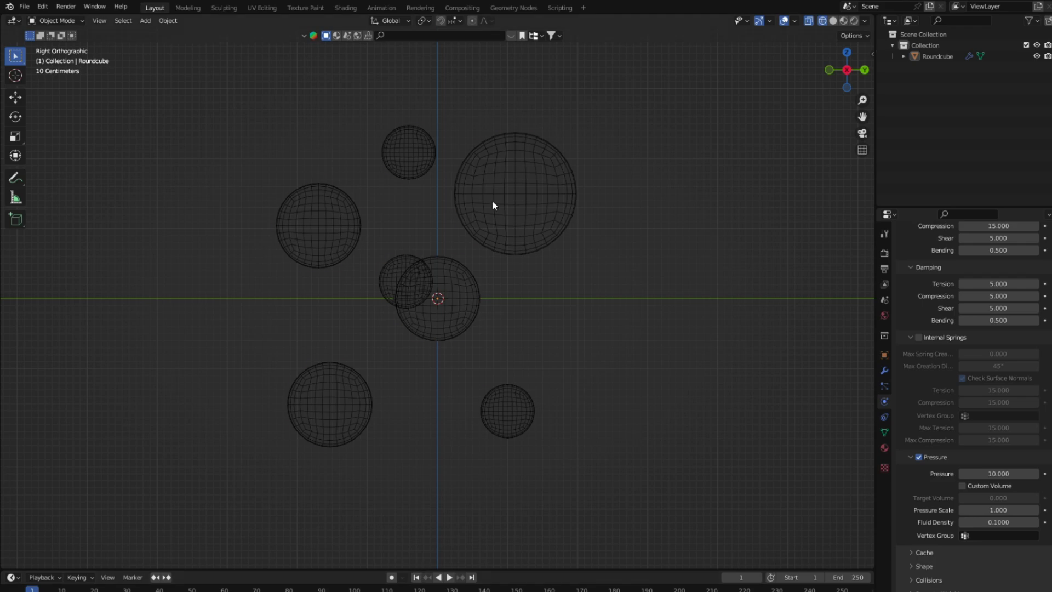
key("a")
scroll(975, 406, "down", 3)
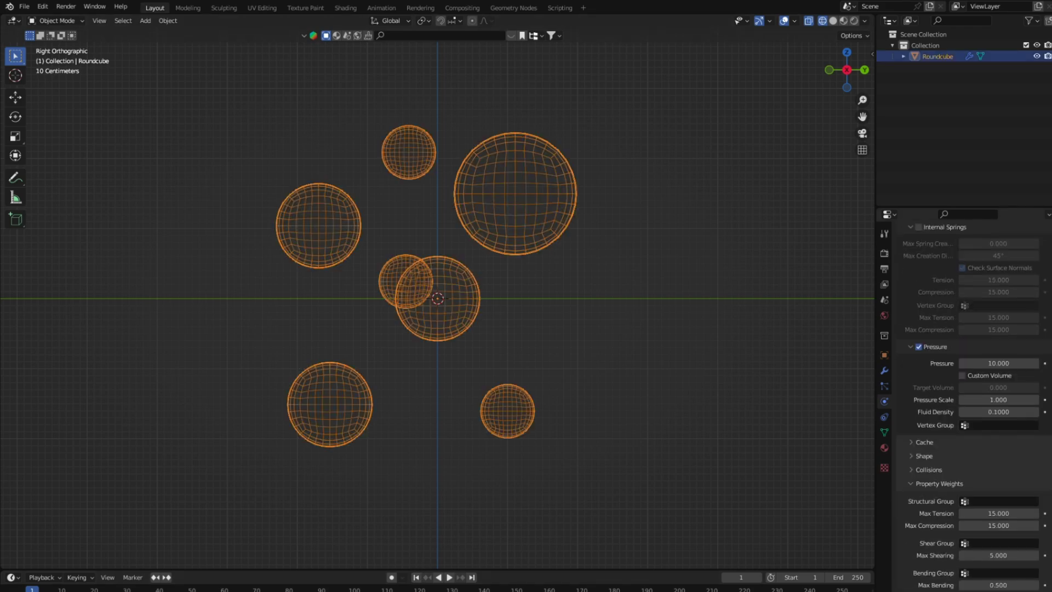
scroll(975, 405, "down", 2)
scroll(991, 530, "down", 5)
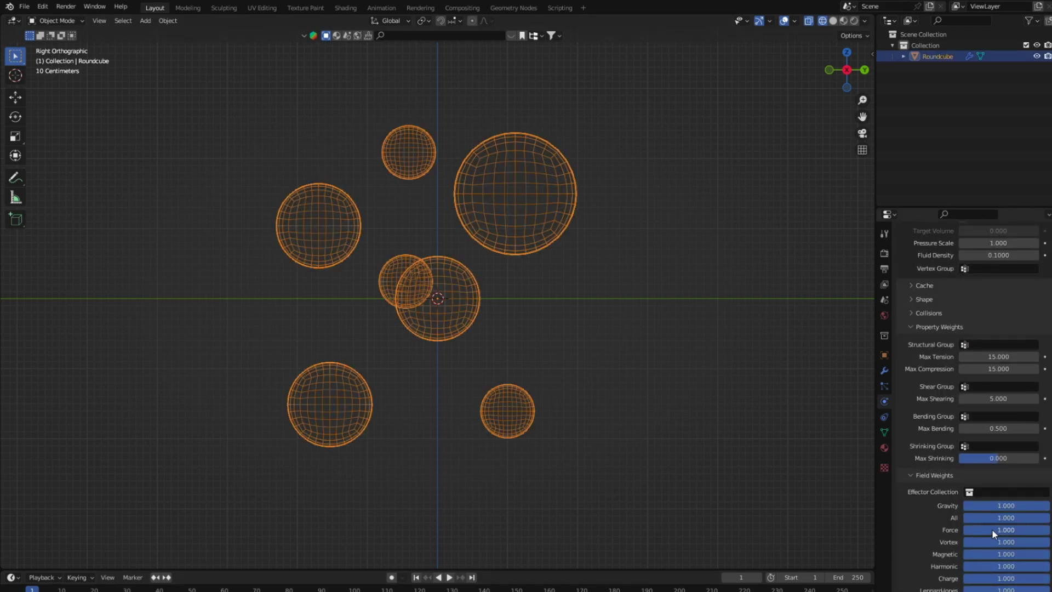
left_click_drag(1004, 511, 964, 506)
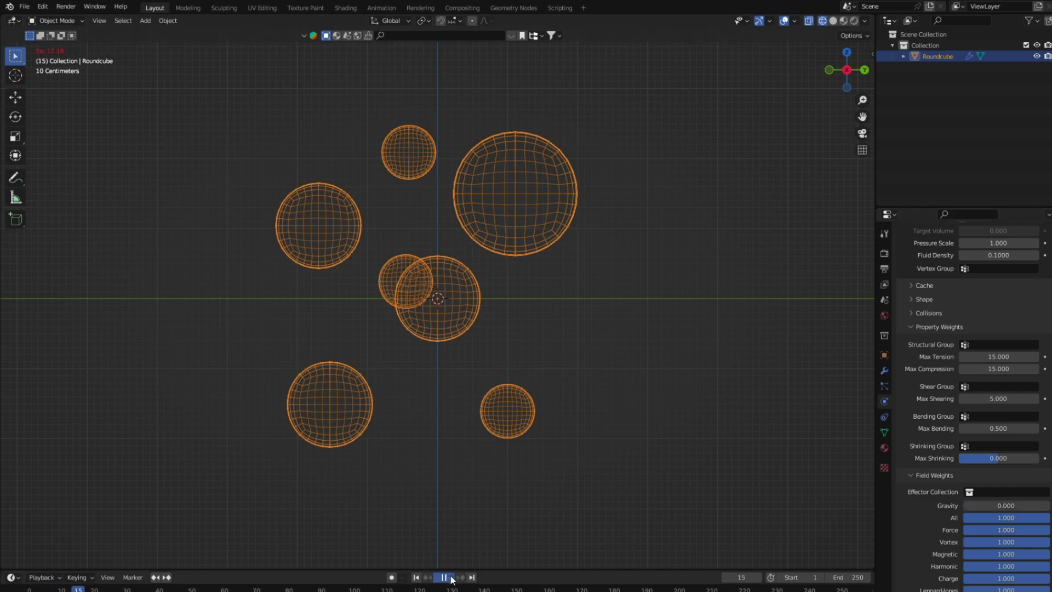
- Stop and rewind the test playback, deselect everything, and bring up the Add menu
left_click(449, 577)
left_click(416, 576)
key("alt+a")
key("shift+a")
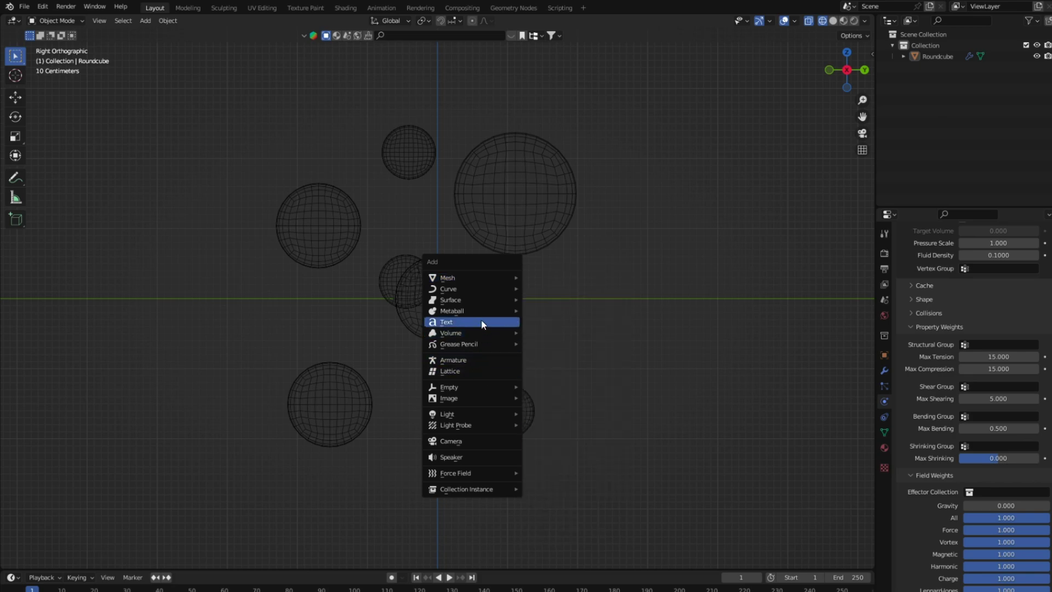
mouse_move(456, 473)
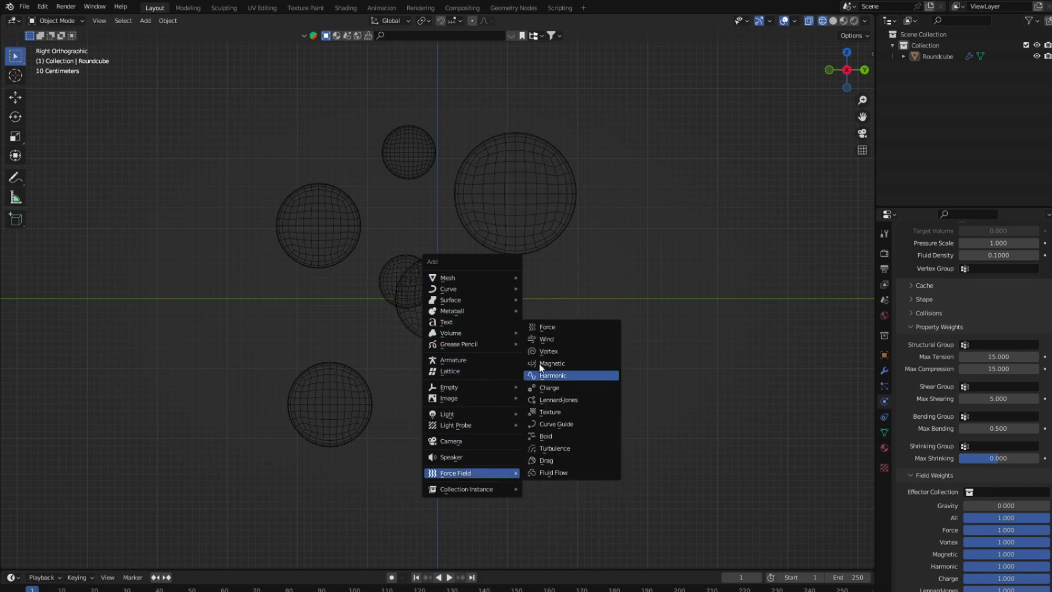
- Add a Force field with strength -10 and play the simulation to test it
left_click(545, 330)
left_click(998, 351)
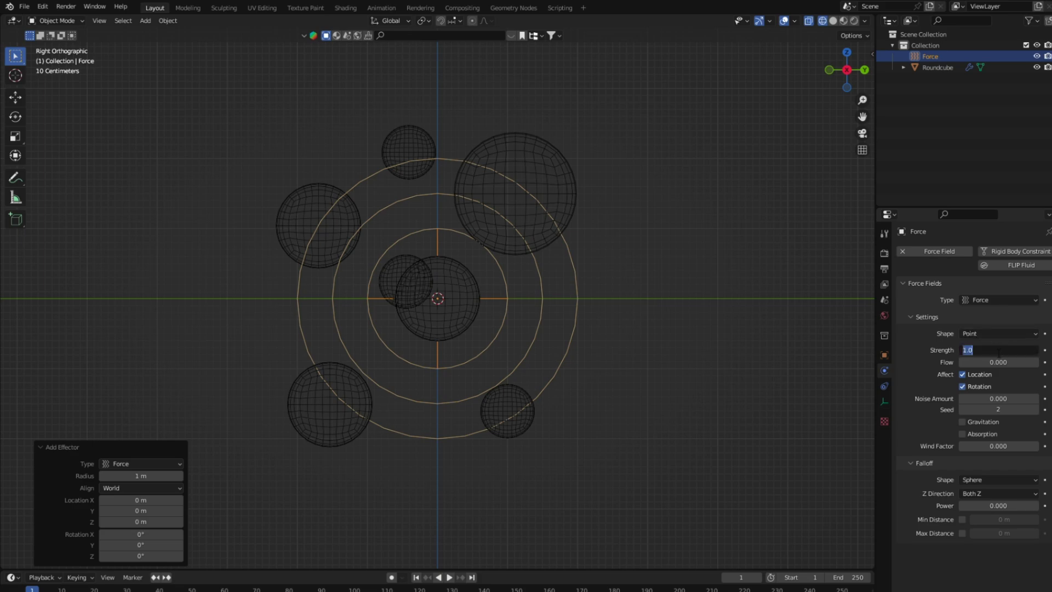
type("-10.000")
key("Return")
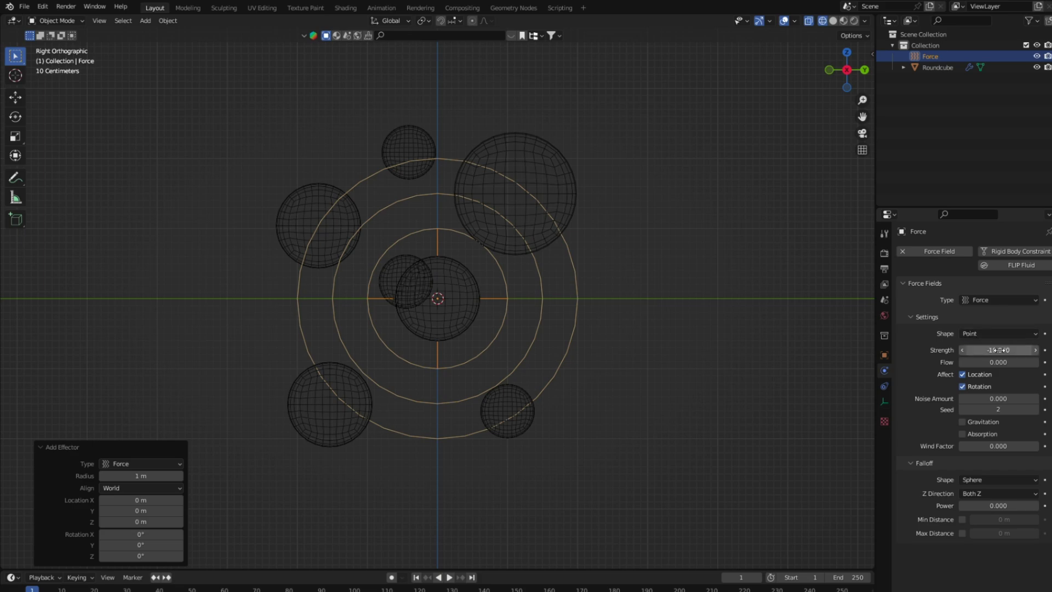
left_click(449, 580)
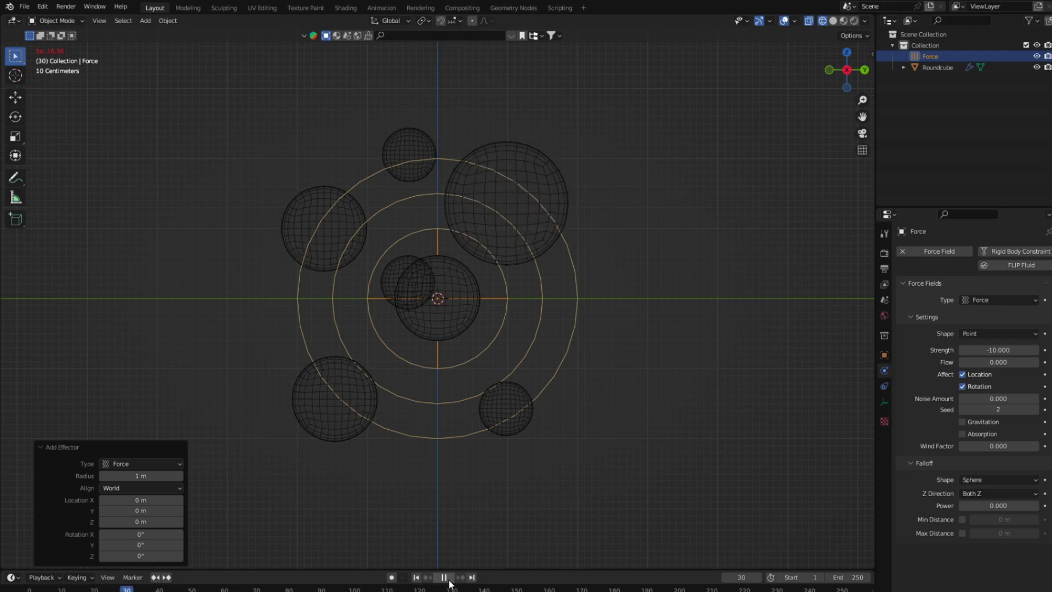
key("space")
- Raise the force strength to -1000, replay from frame 1, and inspect the clustered spheres
left_click(1005, 352)
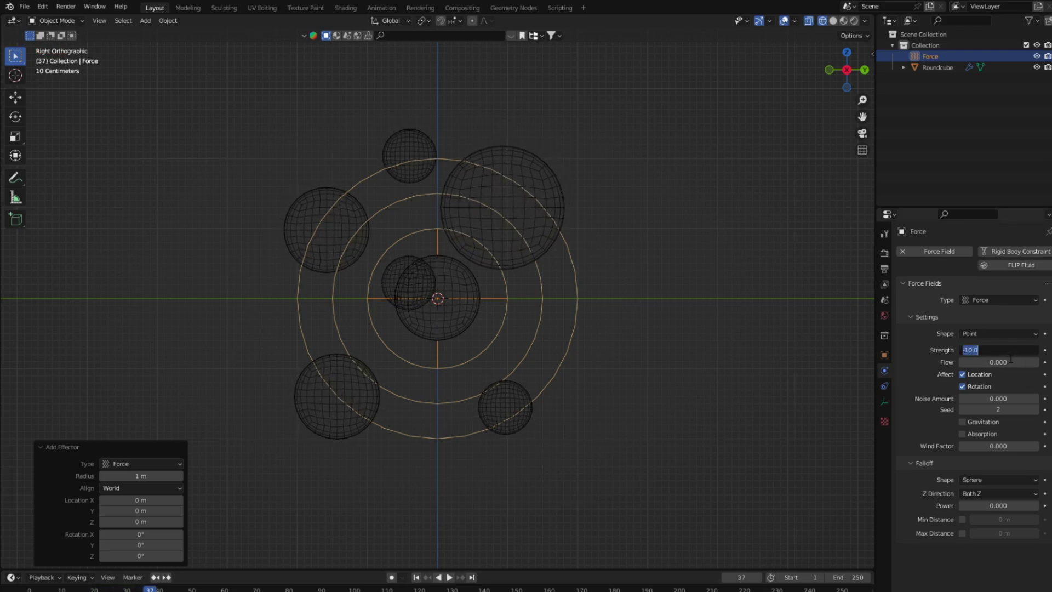
type("-1000")
key("Return")
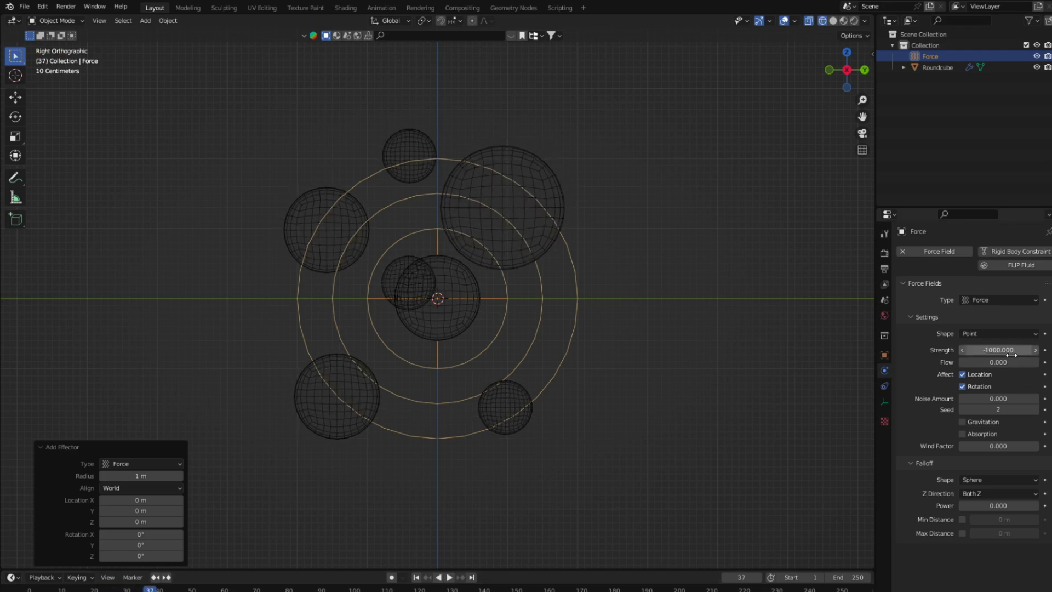
left_click(416, 577)
left_click(449, 577)
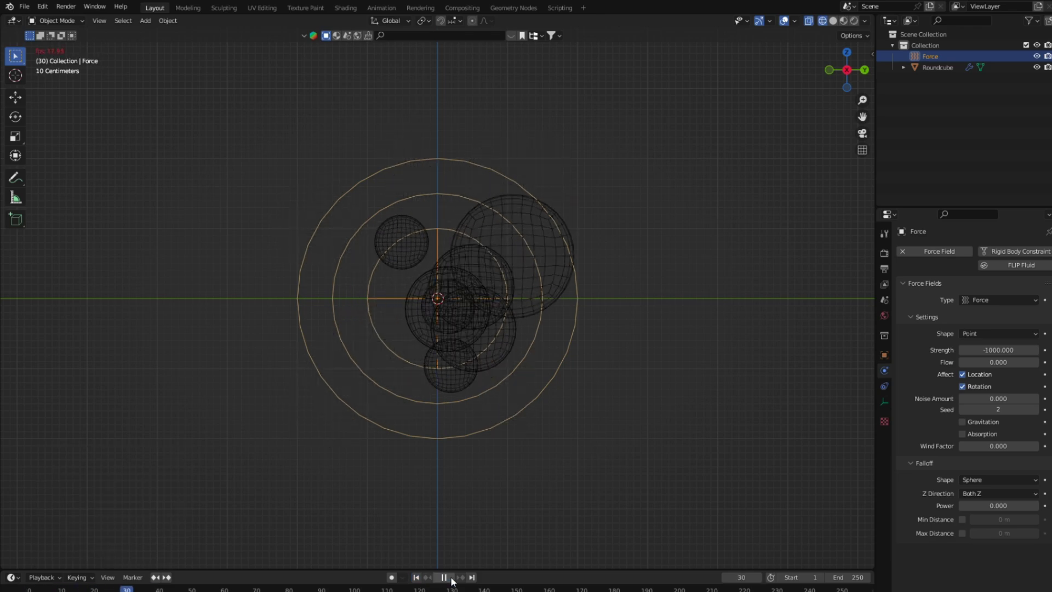
left_click(444, 577)
middle_click_drag(435, 542, 427, 518)
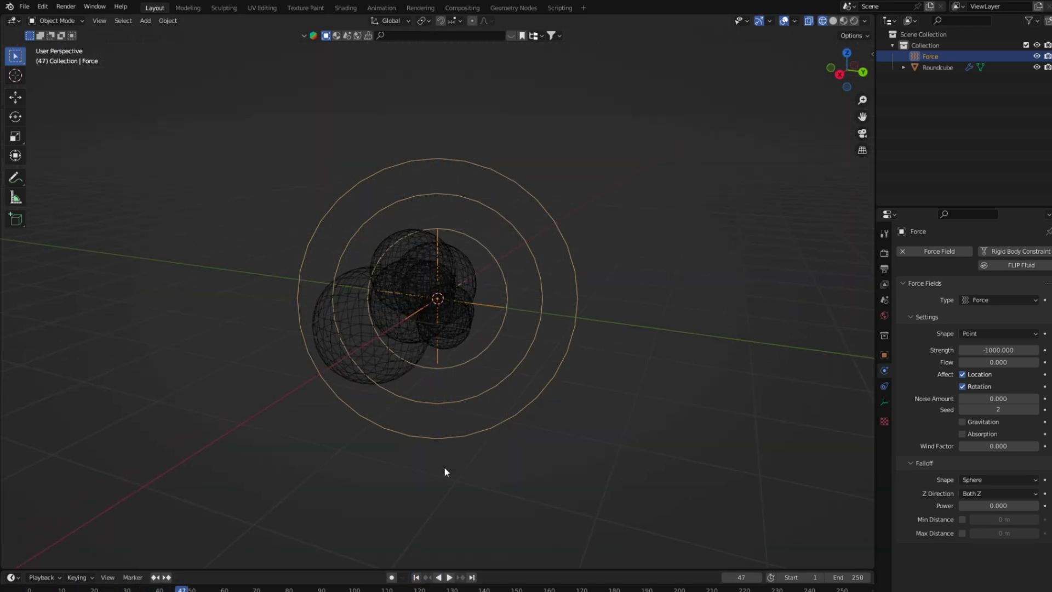
scroll(445, 468, "up", 5)
mouse_move(461, 458)
middle_mouse_down()
mouse_move(491, 424)
mouse_move(459, 485)
middle_mouse_up()
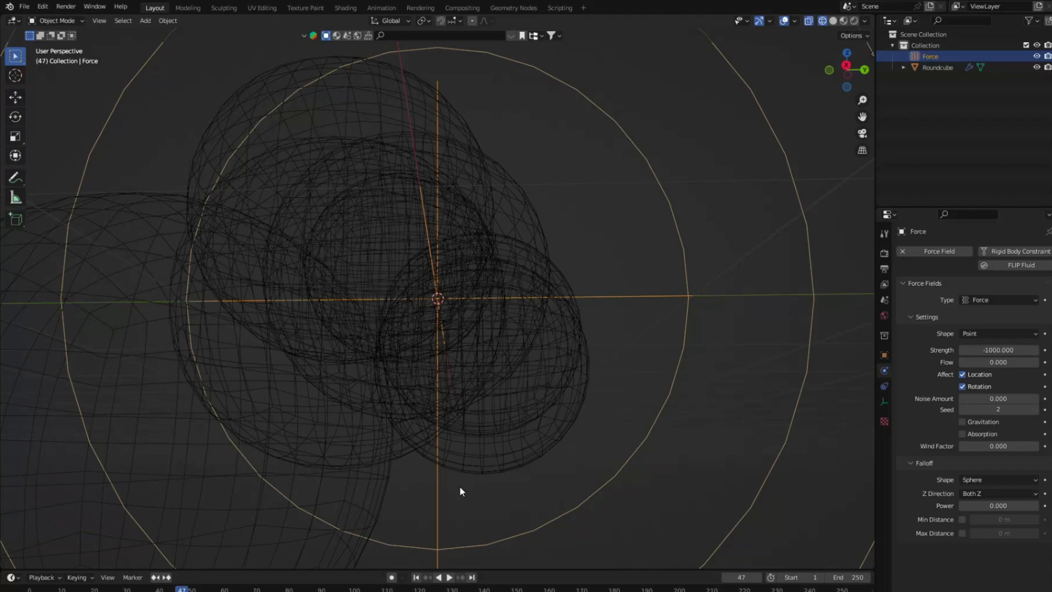
left_click(421, 579)
- Select the force field and change its strength to -500
scroll(502, 310, "down", 4)
left_click(502, 316)
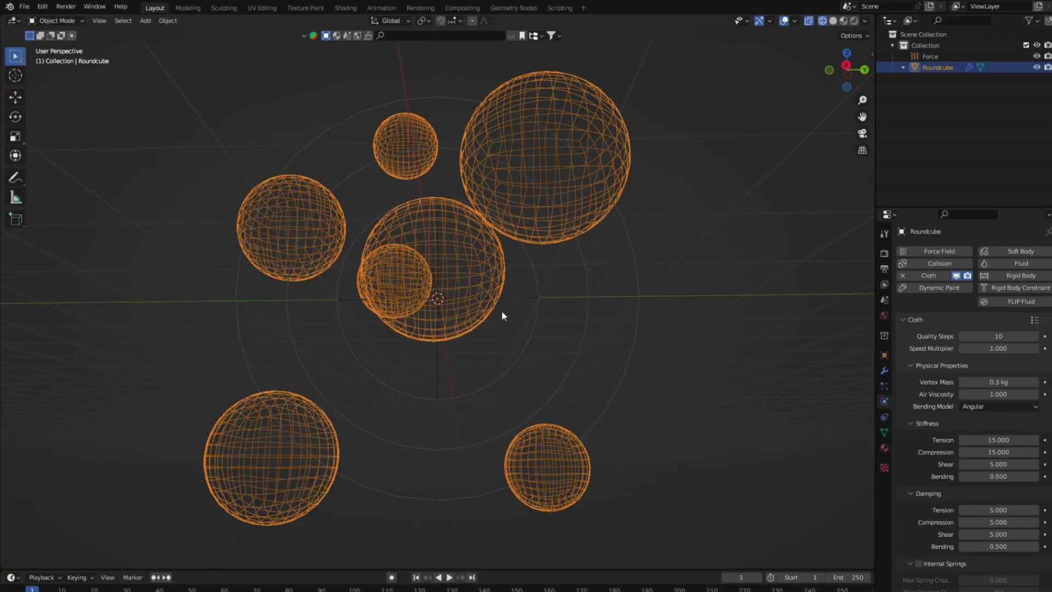
left_click(640, 299)
left_click(986, 349)
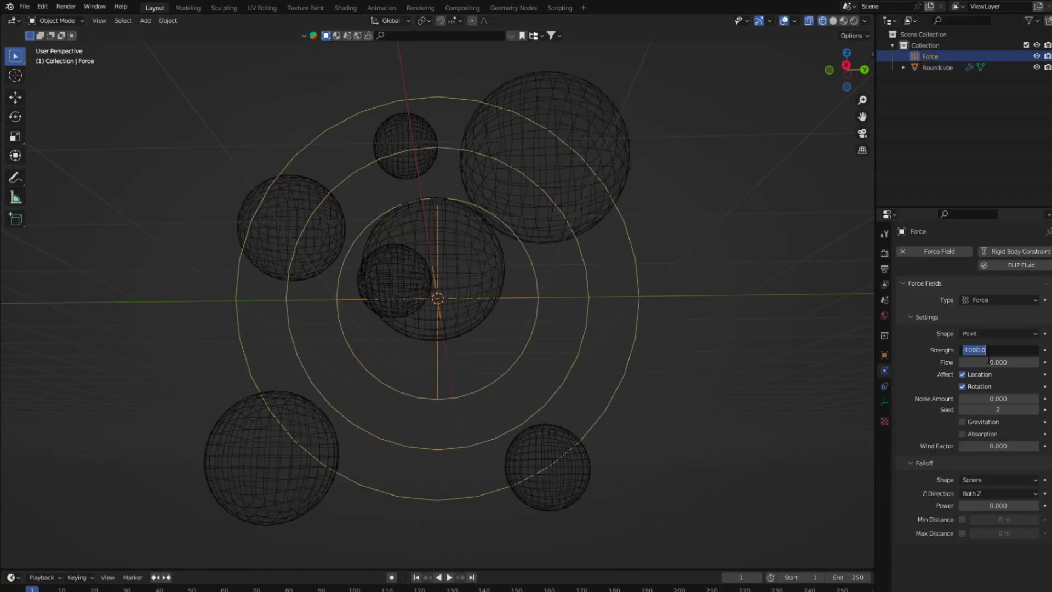
key("BackSpace")
key("Return")
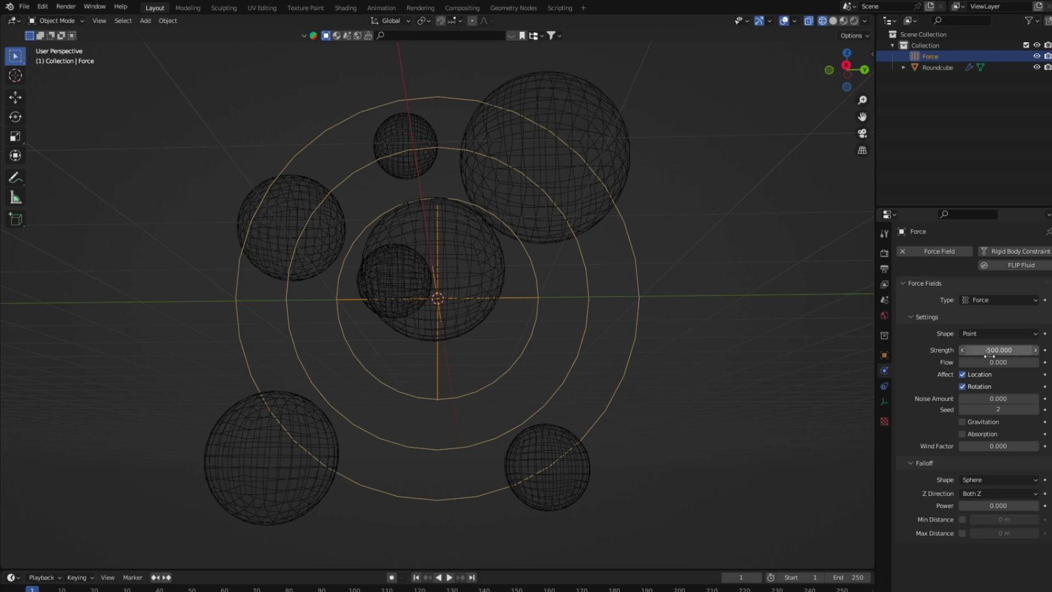
- Select the Roundcube and set its cloth collision Quality to 12
left_click(459, 281)
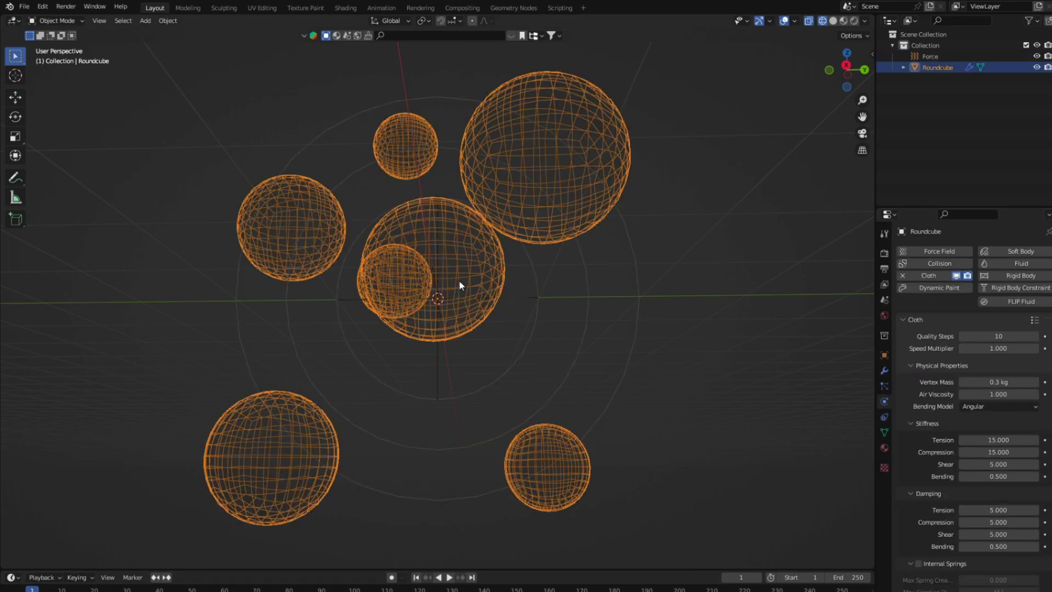
scroll(913, 497, "down", 10)
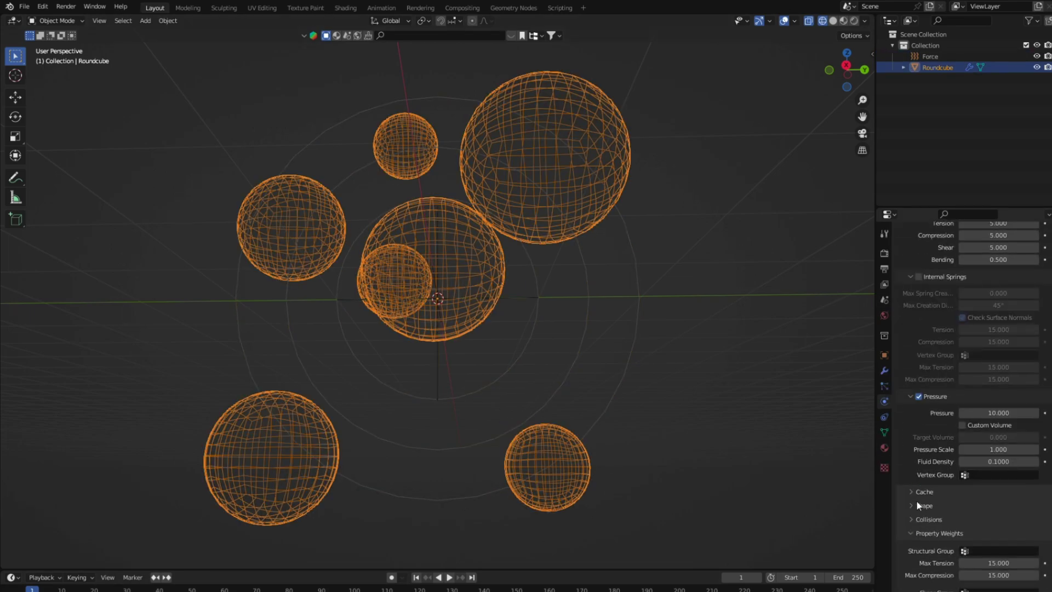
left_click(908, 520)
scroll(981, 479, "down", 5)
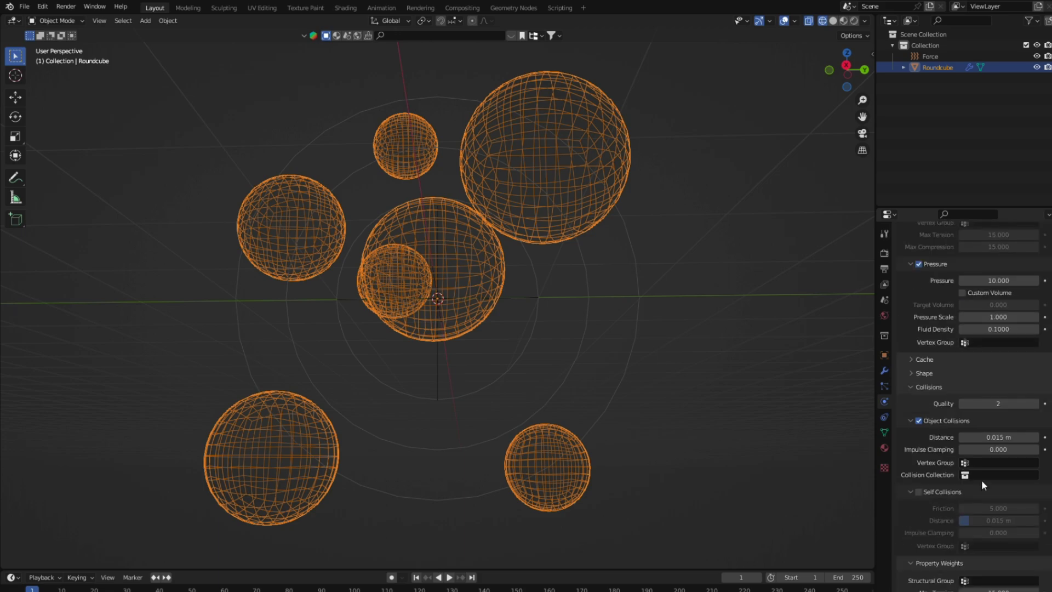
left_click(1000, 408)
type("0")
key("Return")
- Enable cloth Self Collisions, test playback, rewind to frame 1, and view from the right
scroll(998, 419, "up", 1, "ctrl")
scroll(998, 424, "up", 1, "ctrl")
scroll(908, 499, "down", 4)
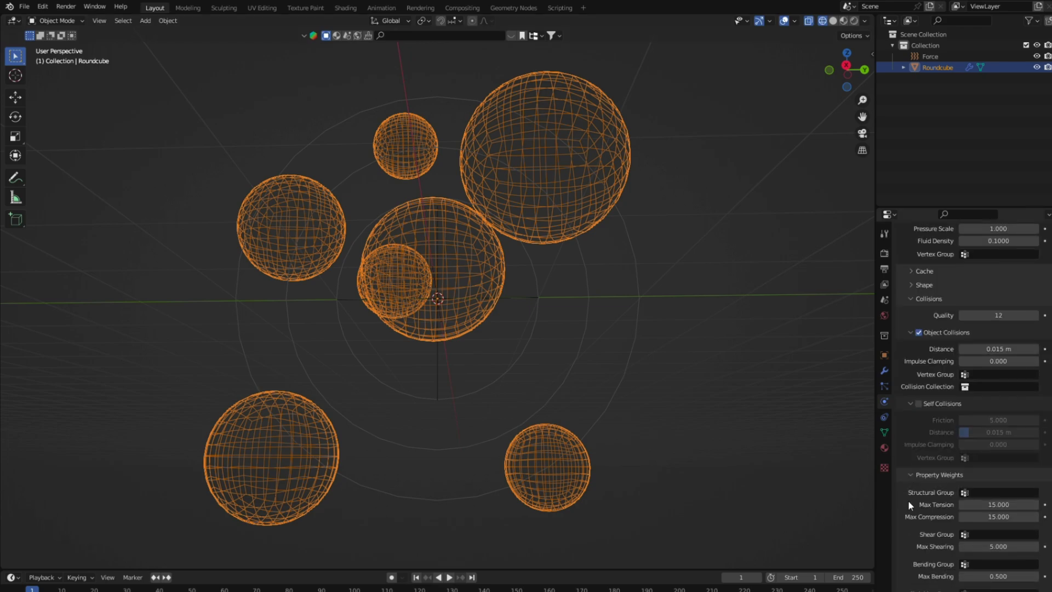
left_click(919, 404)
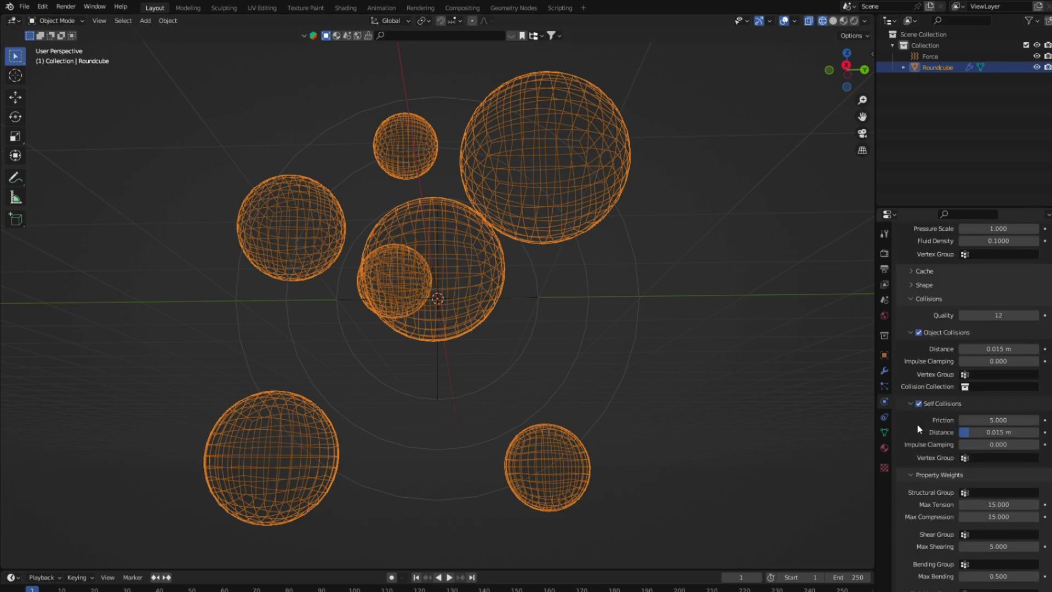
scroll(929, 494, "down", 5)
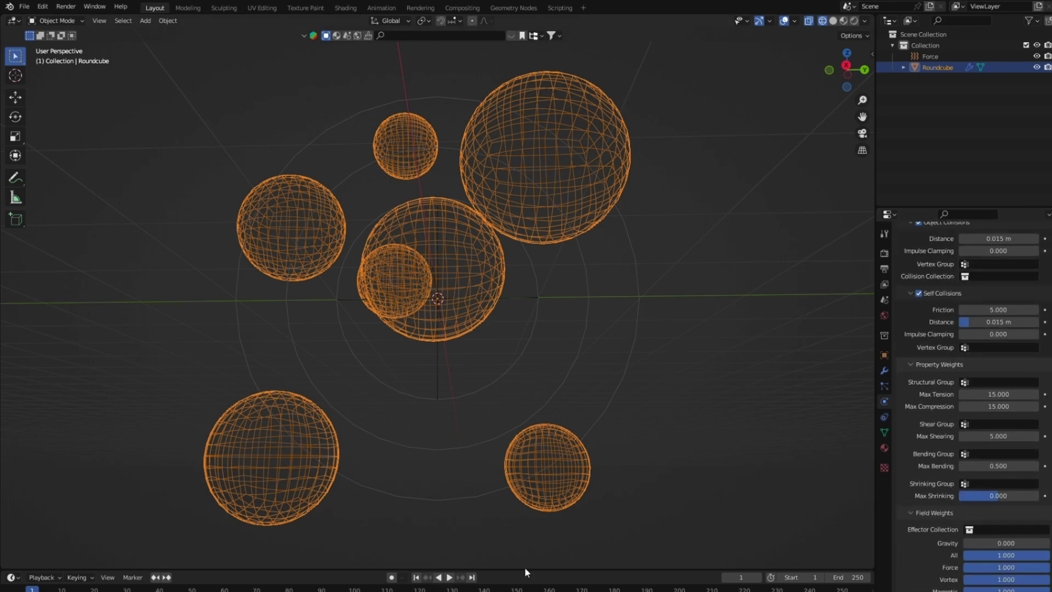
left_click(452, 579)
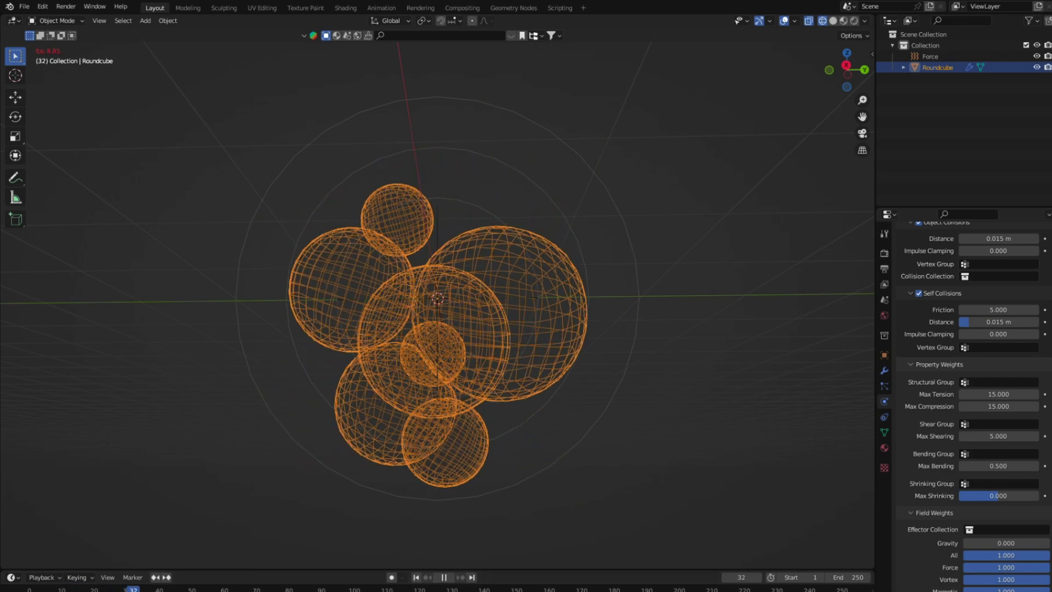
left_click(443, 577)
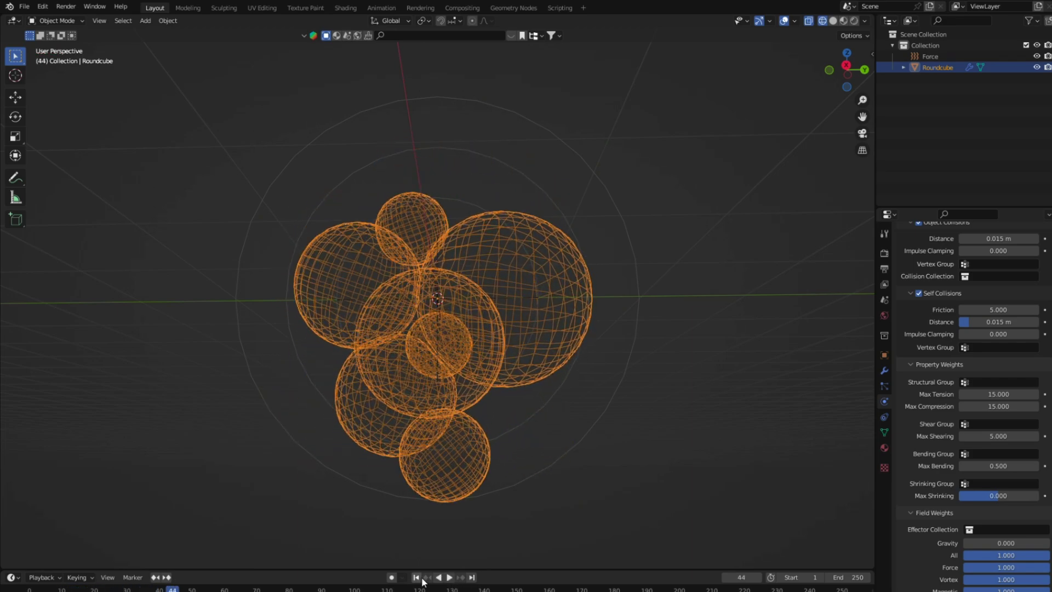
left_click(416, 577)
key("KP_3")
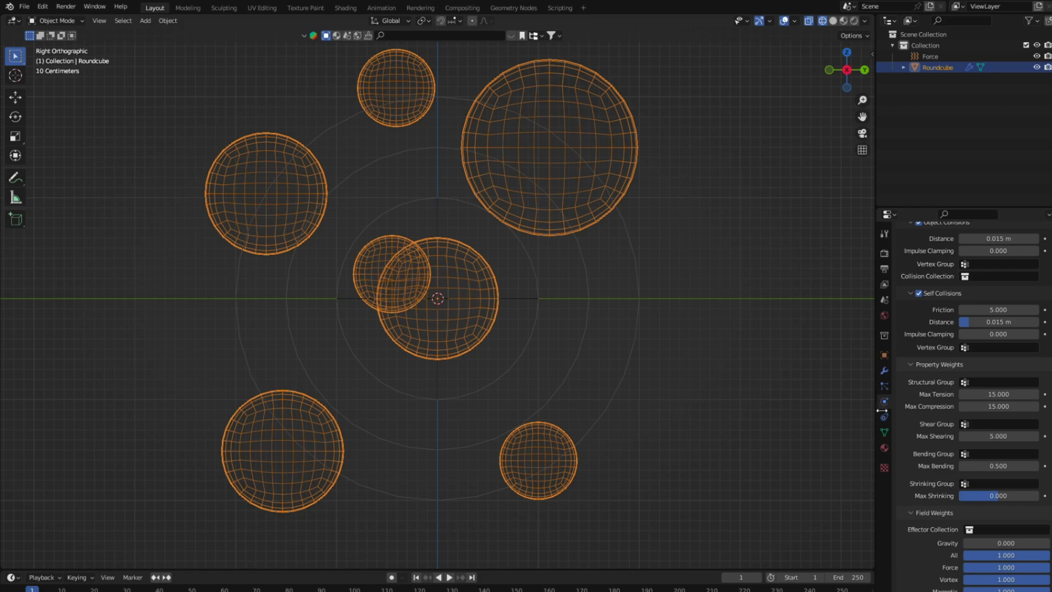
- Choose File > Export > Alembic (.abc) for the cached cloth simulation
scroll(881, 410, "down", 8)
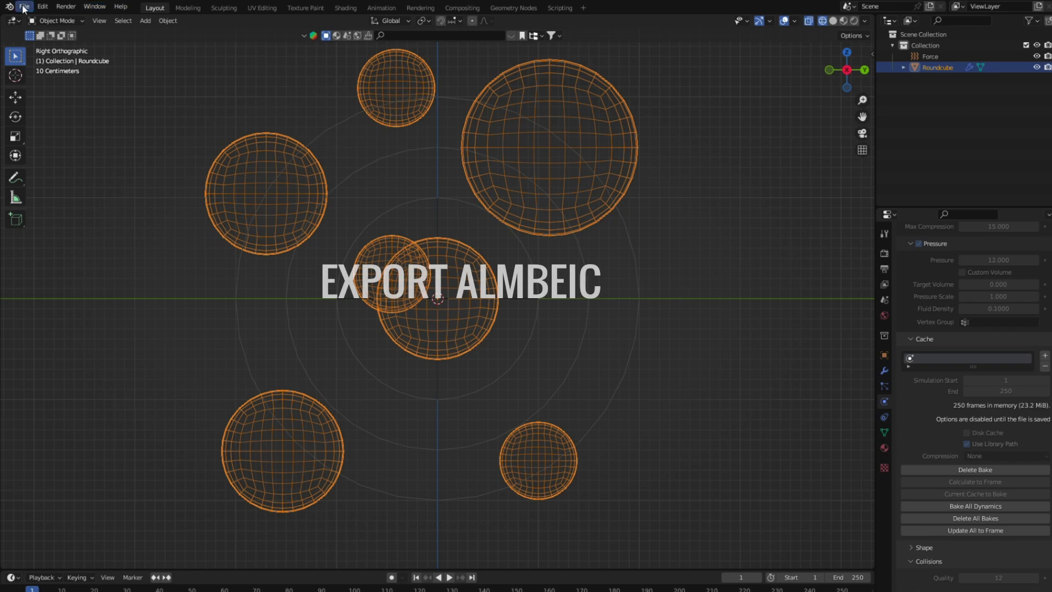
left_click(24, 8)
mouse_move(42, 166)
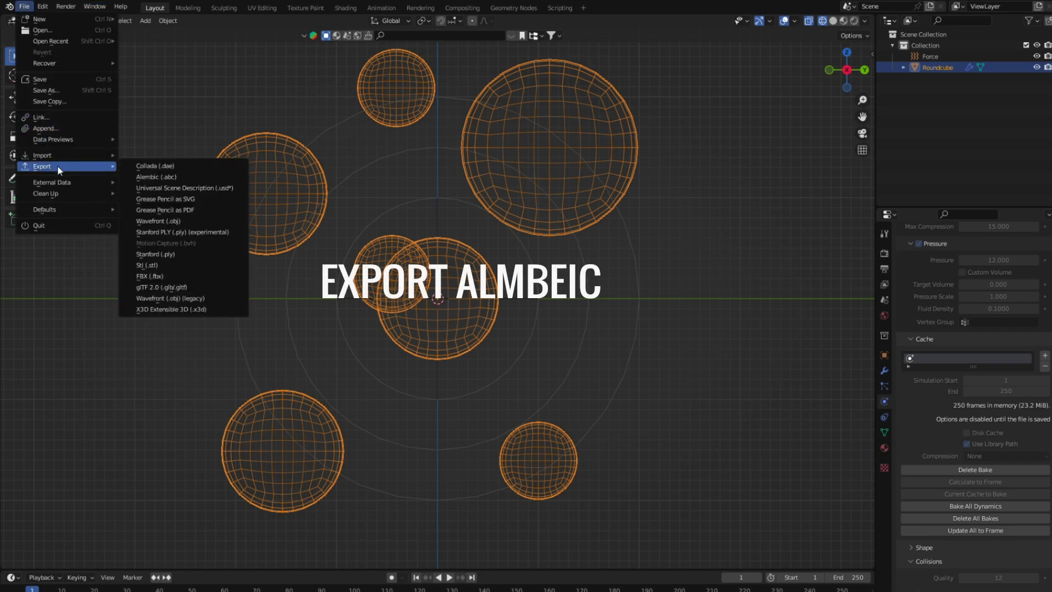
left_click(152, 176)
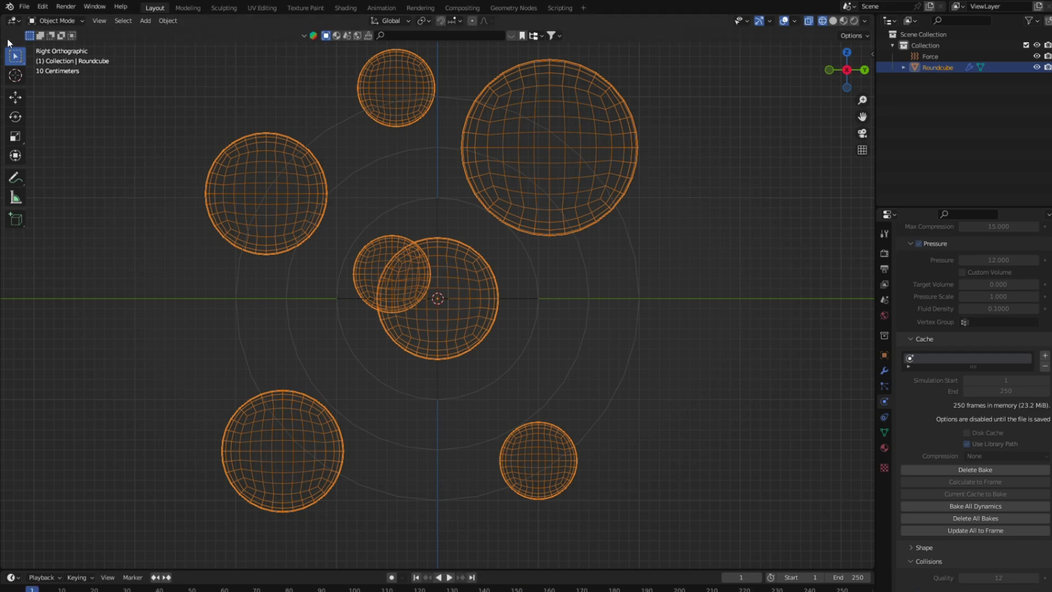
- Delete all scene objects and bring in the Alembic-cached spheres
left_click(24, 6)
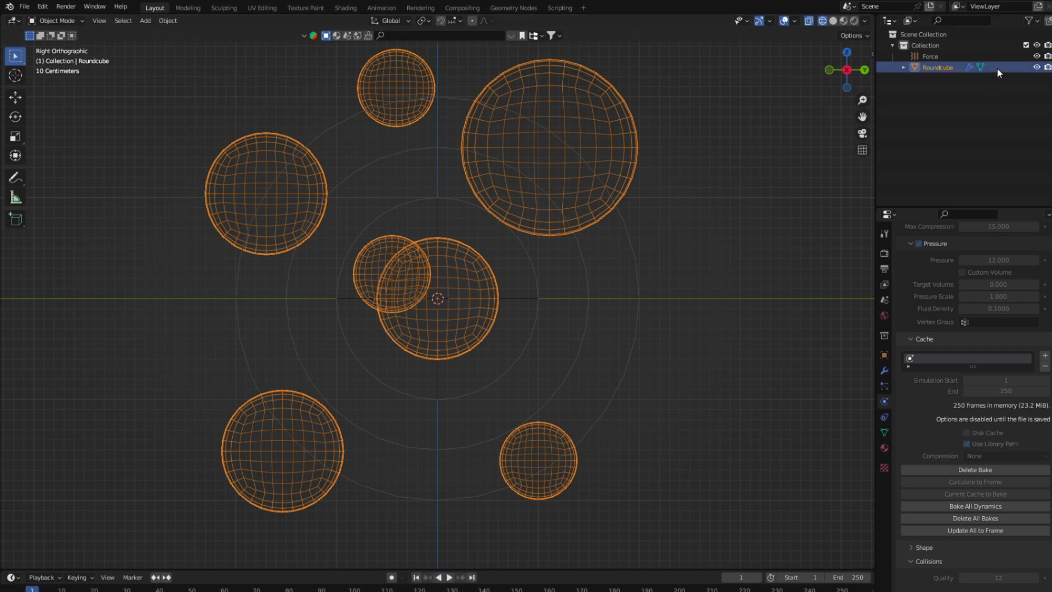
scroll(619, 236, "down", 5)
key("a")
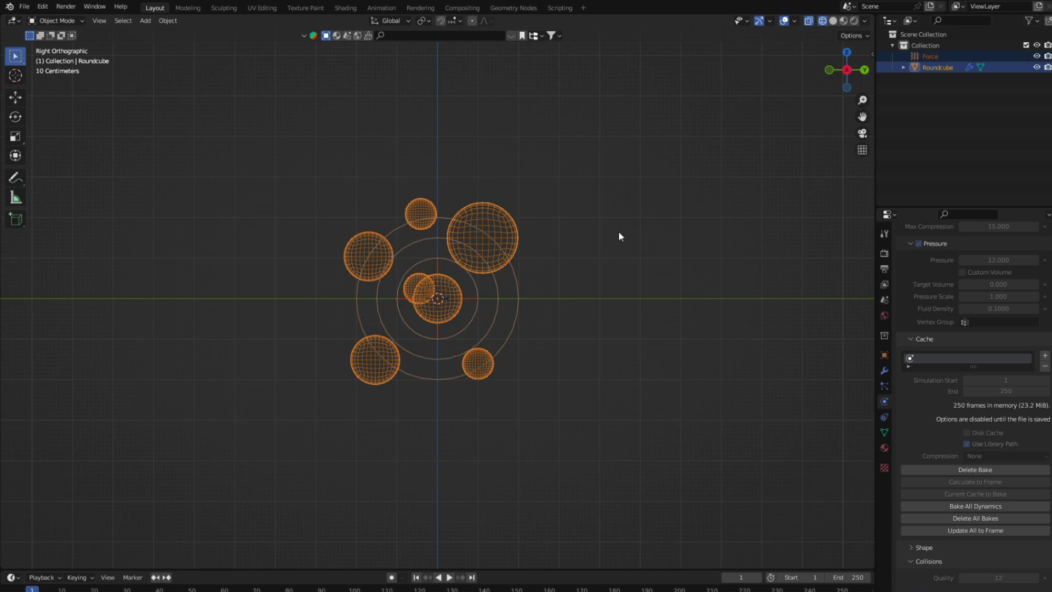
key("Delete")
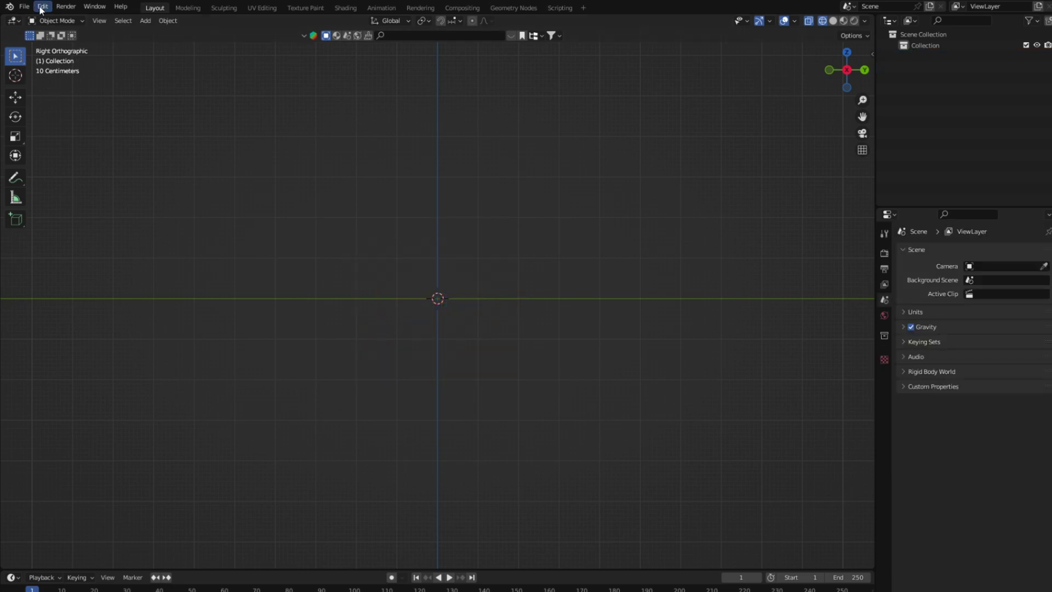
left_click(24, 6)
key("ctrl+z")
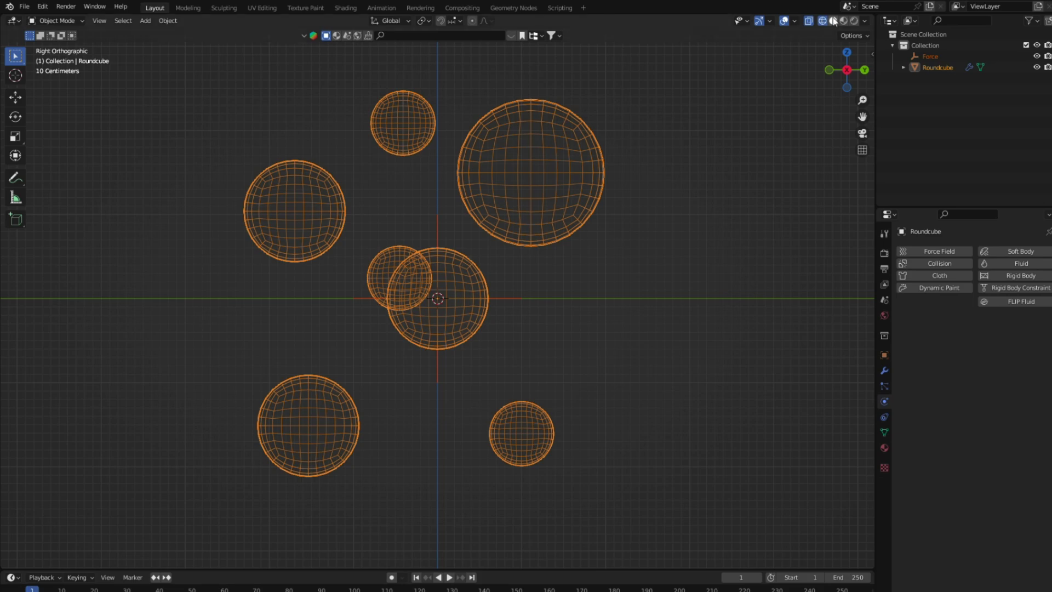
- Remove the Force empty, preview playback, and smooth the spheres at subdivision level 2 in Solid shading
left_click(833, 21)
left_click(500, 269)
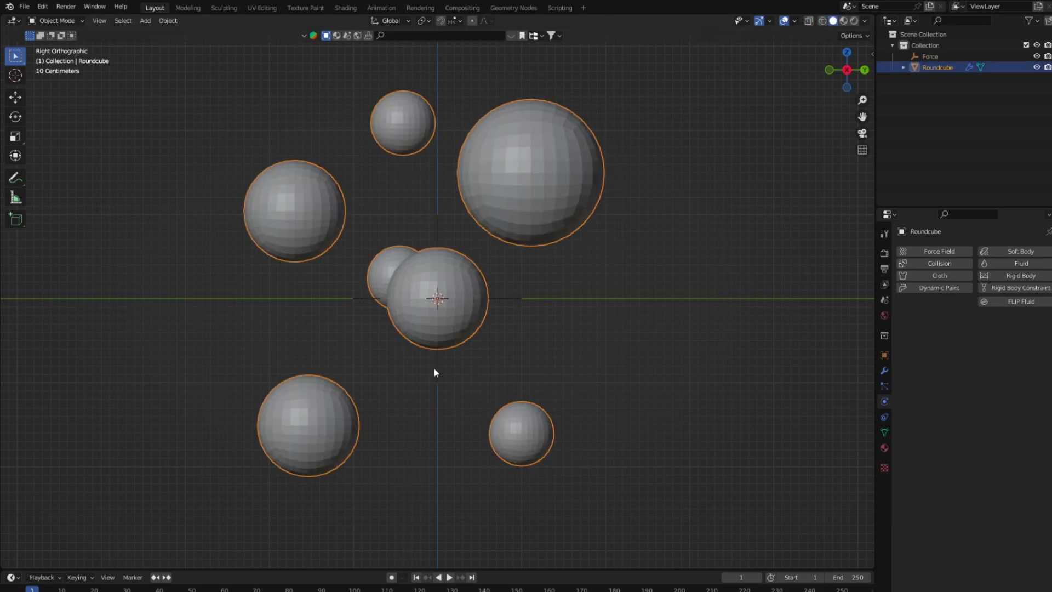
key("ctrl+z")
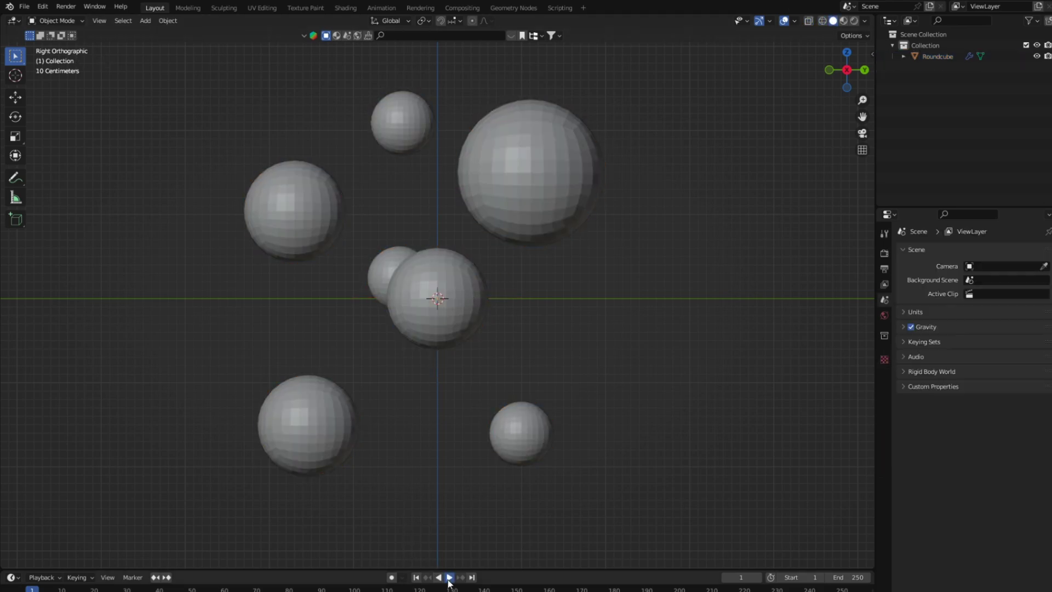
left_click(450, 577)
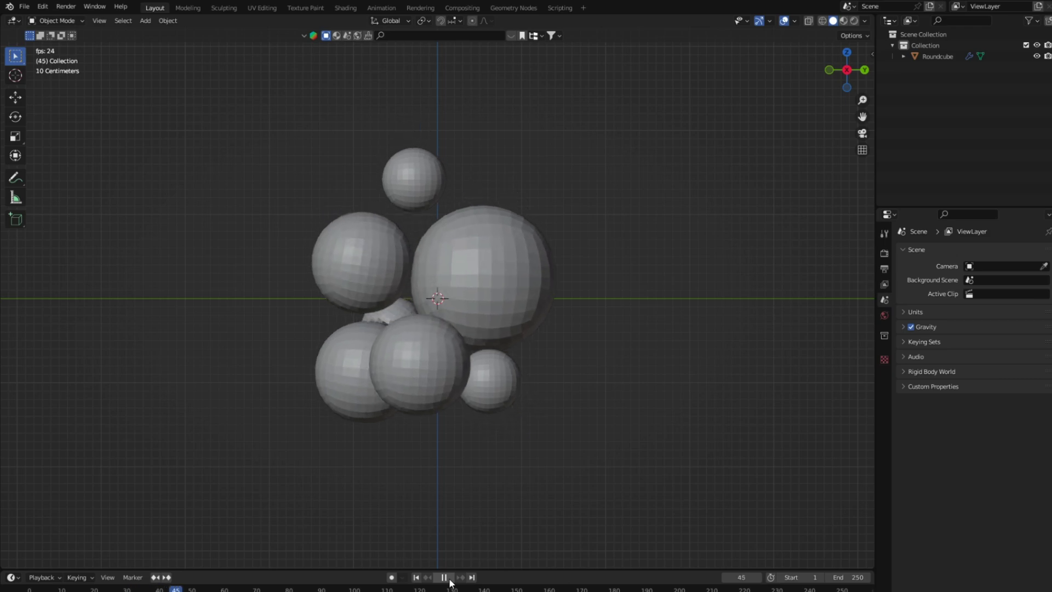
left_click(444, 578)
key("ctrl+2")
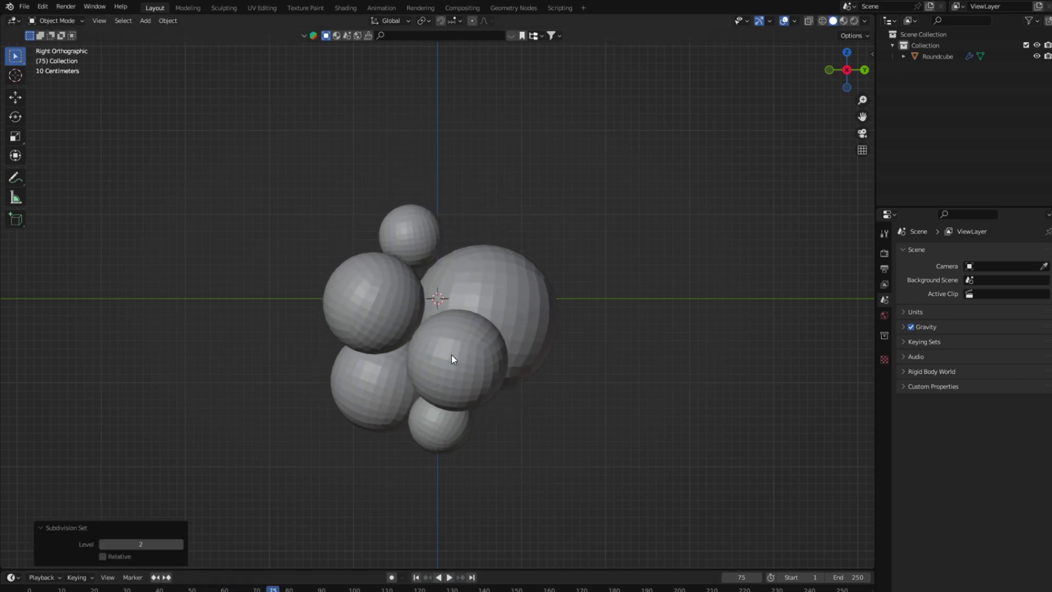
left_click(453, 366)
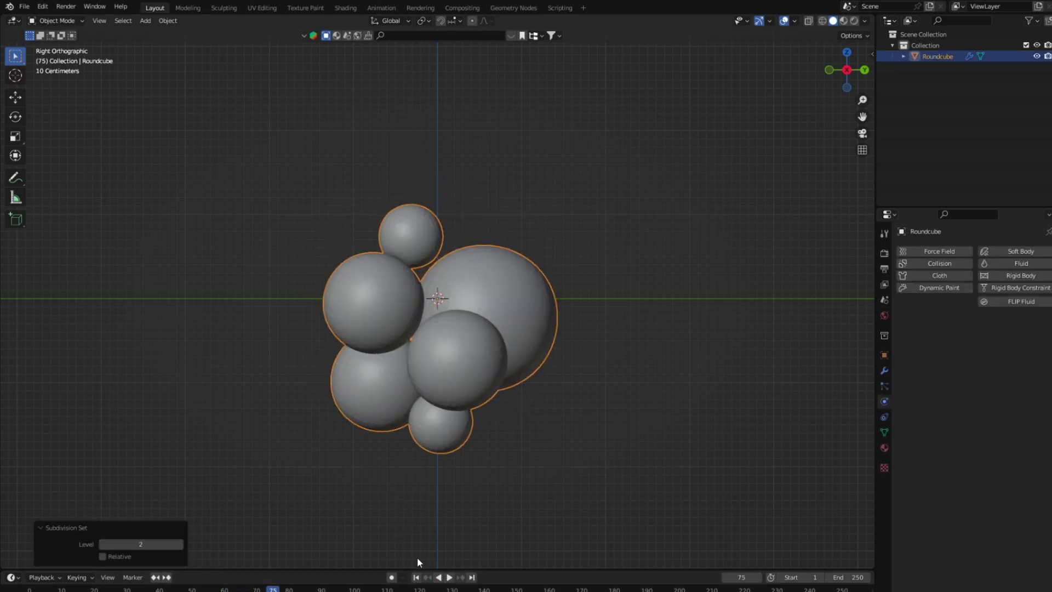
left_click(416, 577)
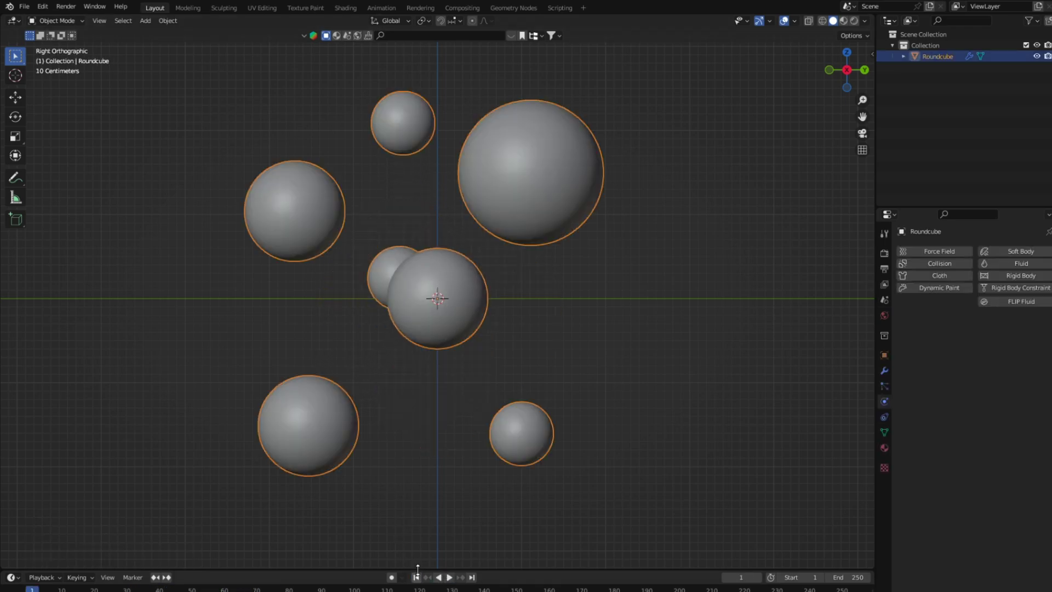
- Add a scaled-down UV sphere and move it 3.92 m along Y, right of the cluster
left_click(625, 359)
scroll(668, 280, "down", 3)
key("shift+a")
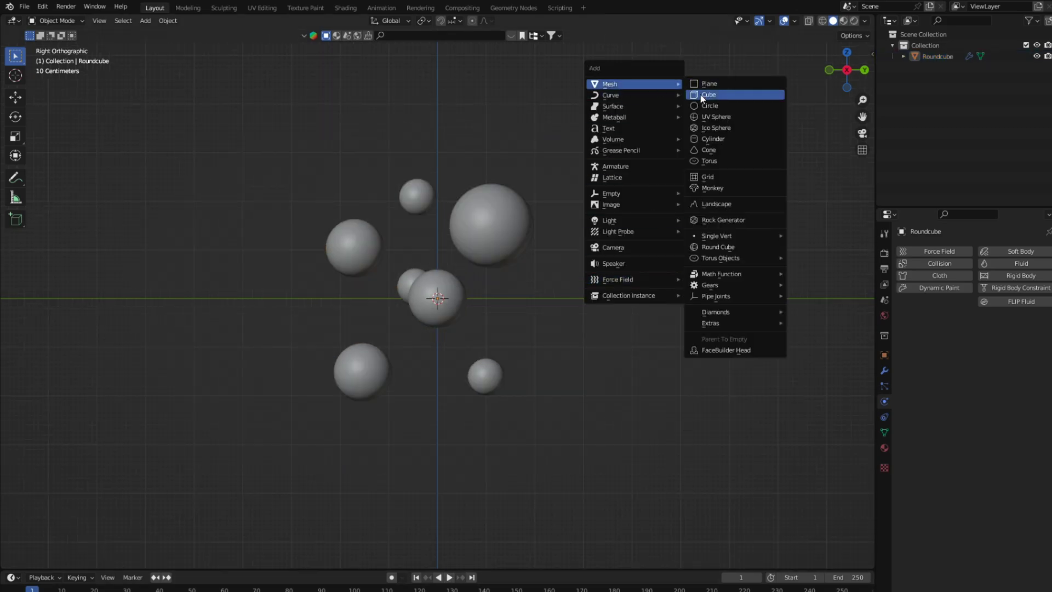
left_click(717, 117)
key("s")
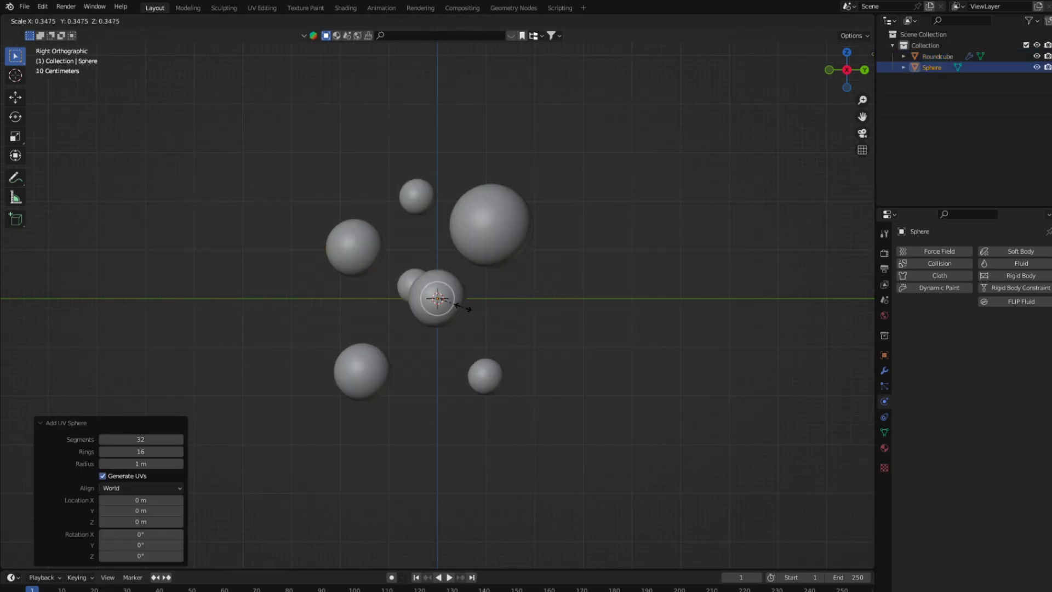
left_click(462, 307)
key("g")
key("y")
left_click(656, 312)
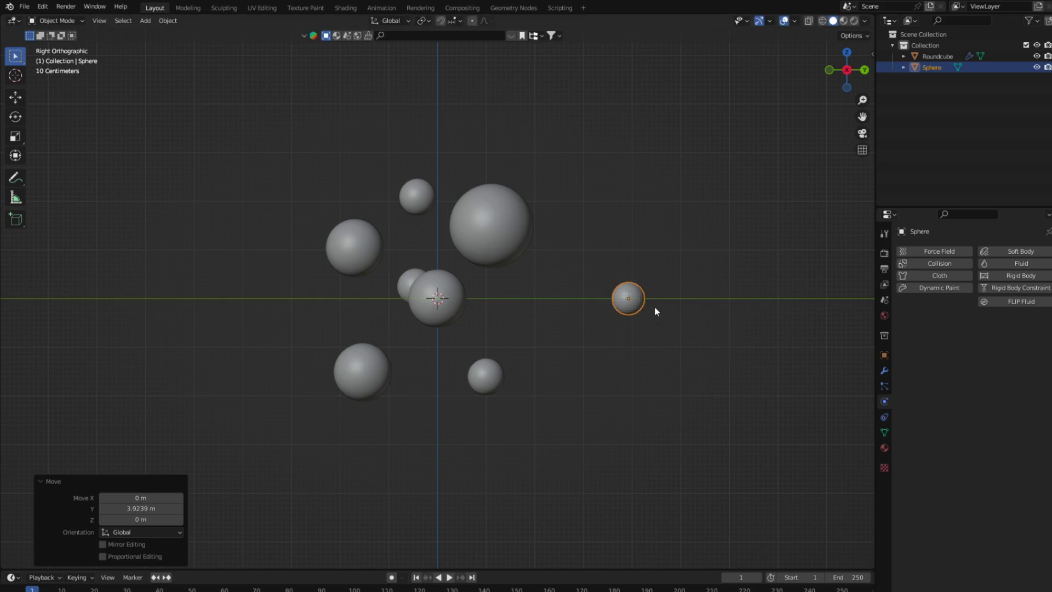
- Flip the new sphere's normals inward in Edit Mode, then return to Object Mode
key("Tab")
key("alt+n")
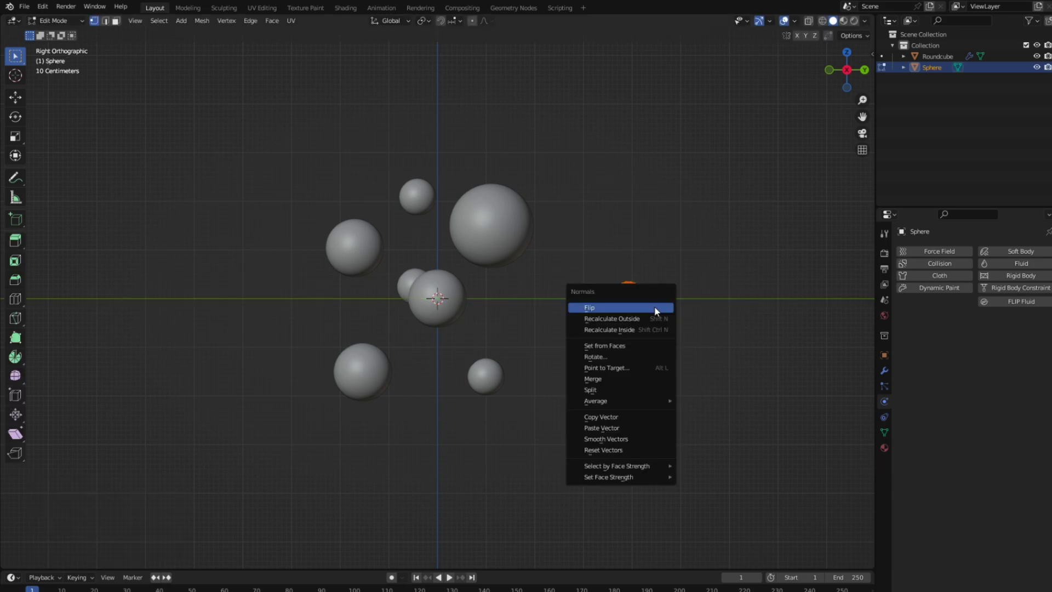
left_click(655, 309)
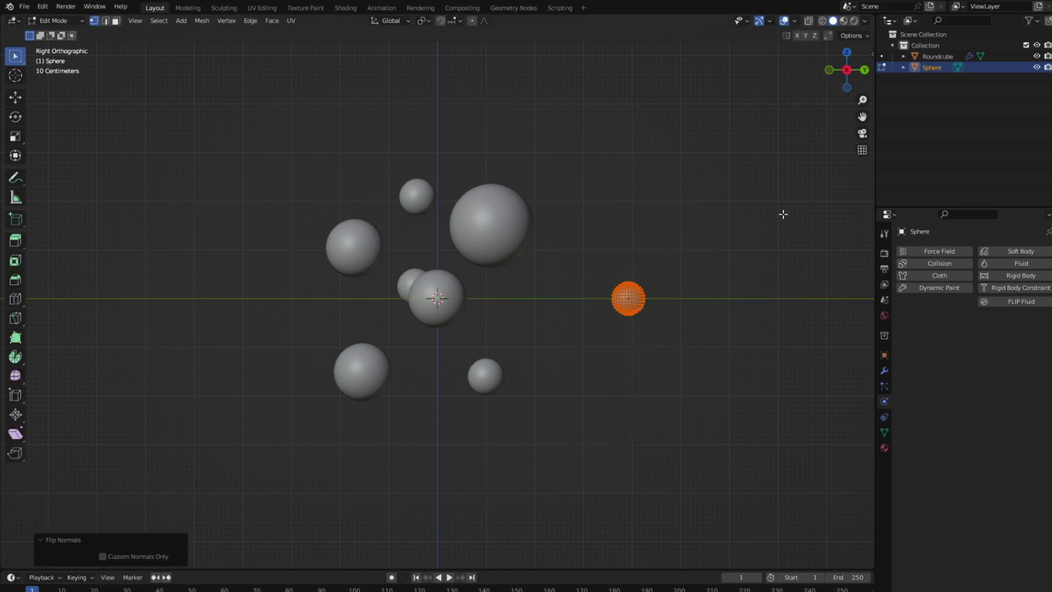
left_click(795, 21)
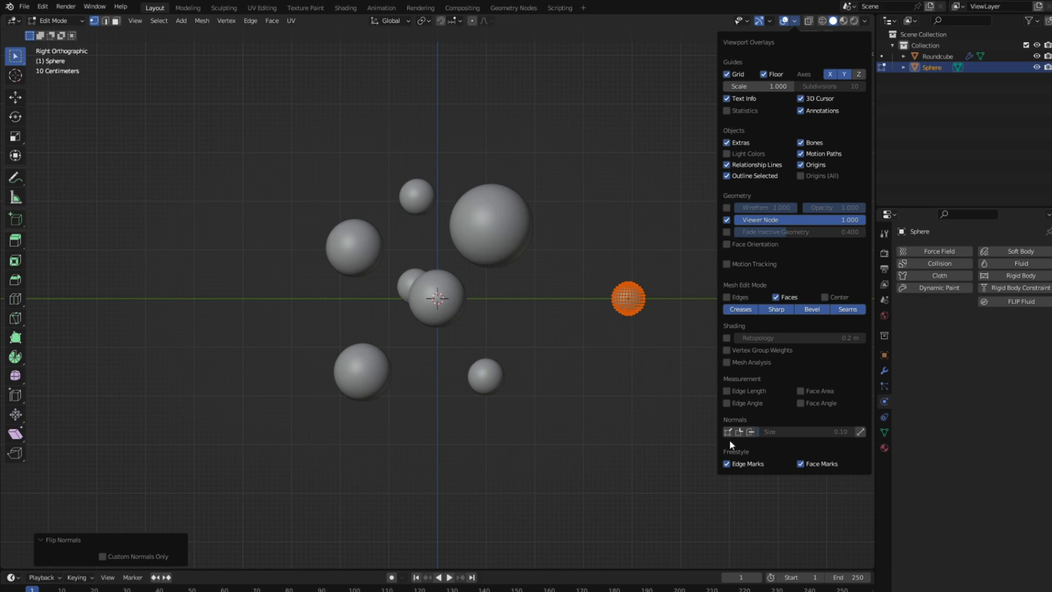
key("Tab")
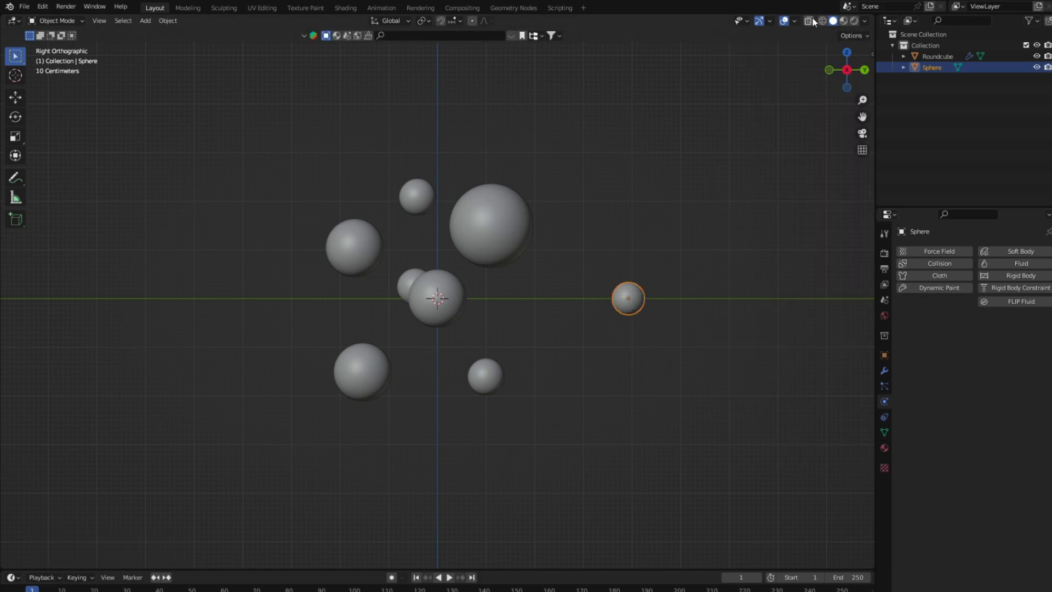
- Turn on the Face Orientation overlay to check the inward normals, then turn it off
left_click(795, 22)
left_click(727, 233)
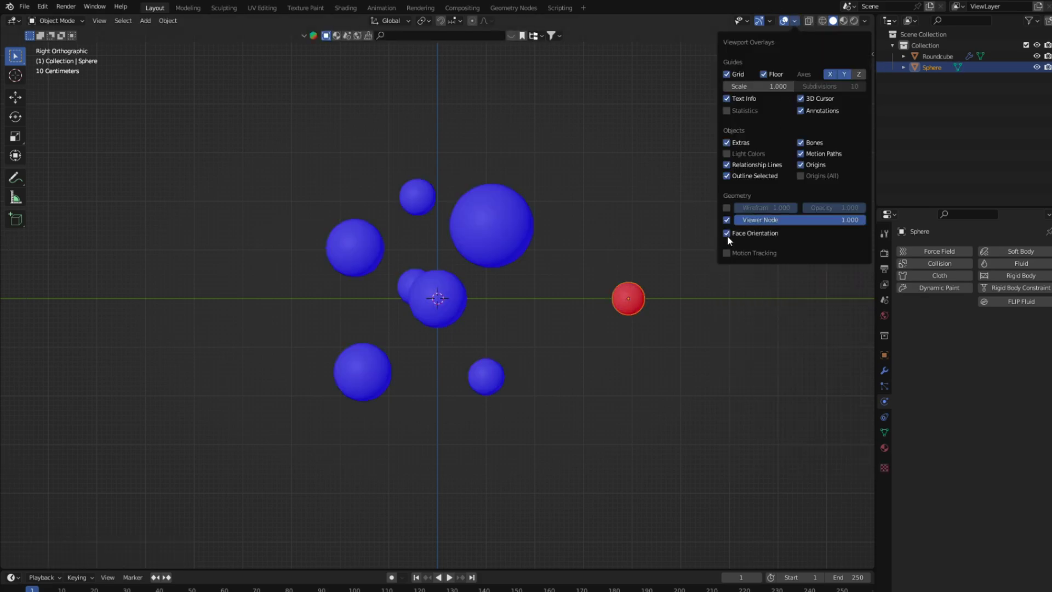
scroll(635, 364, "up", 3)
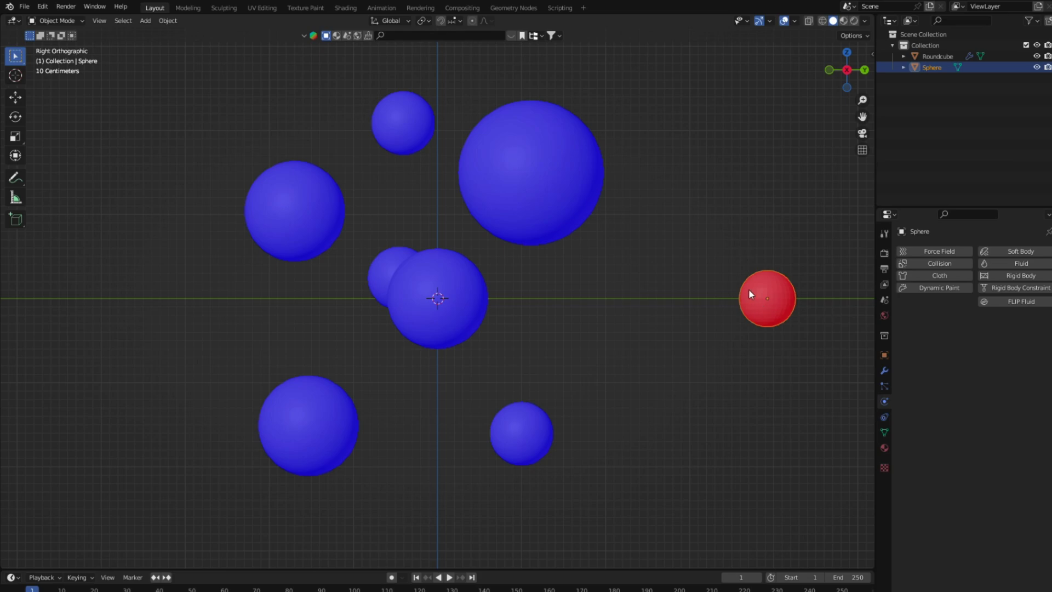
left_click(761, 261)
right_click(763, 266)
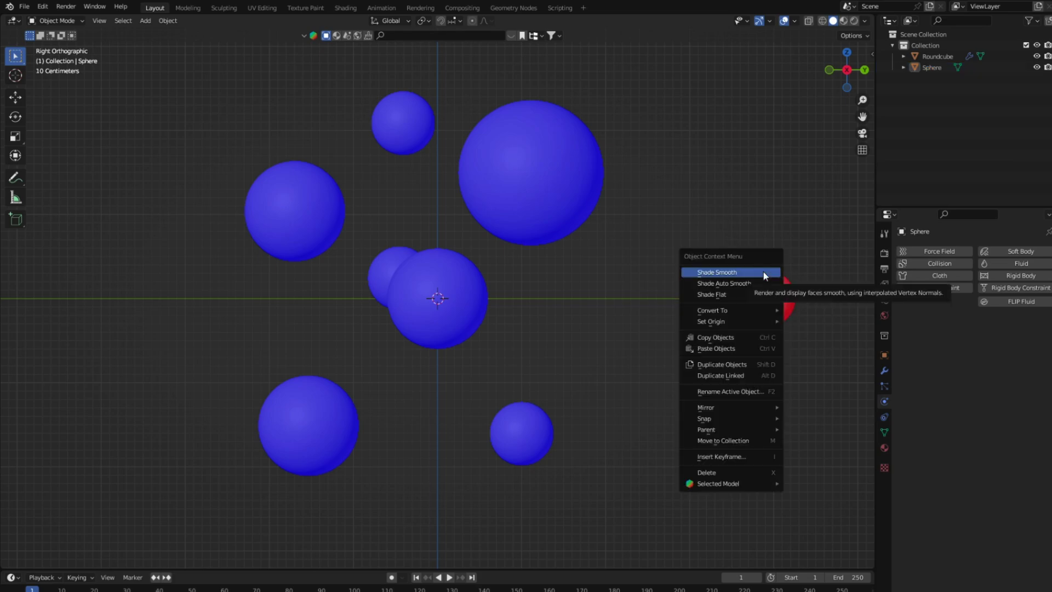
key("Escape")
scroll(712, 247, "down", 3)
left_click(514, 198)
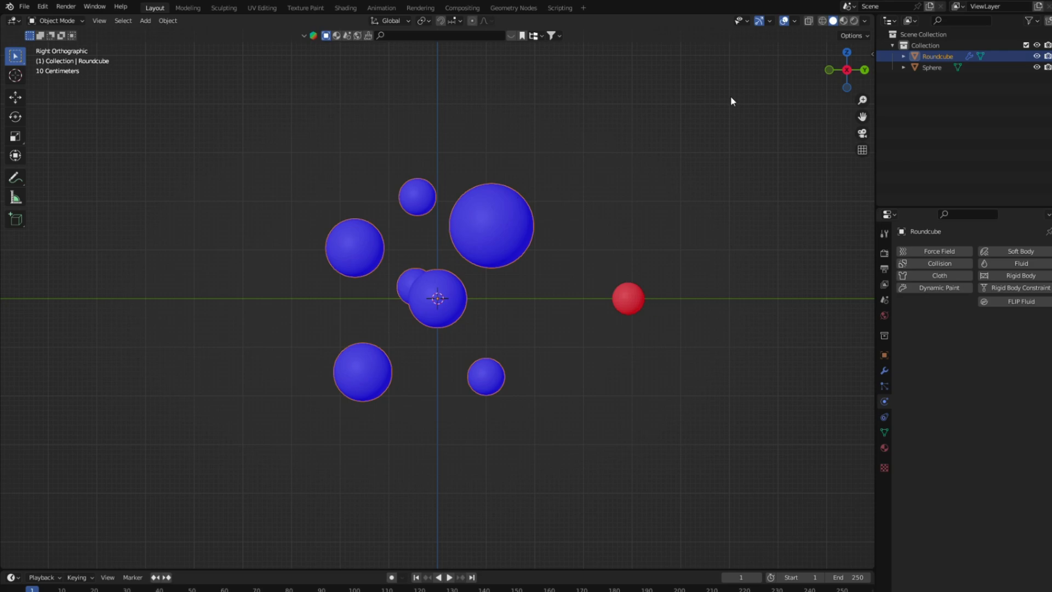
left_click(794, 21)
left_click(732, 230)
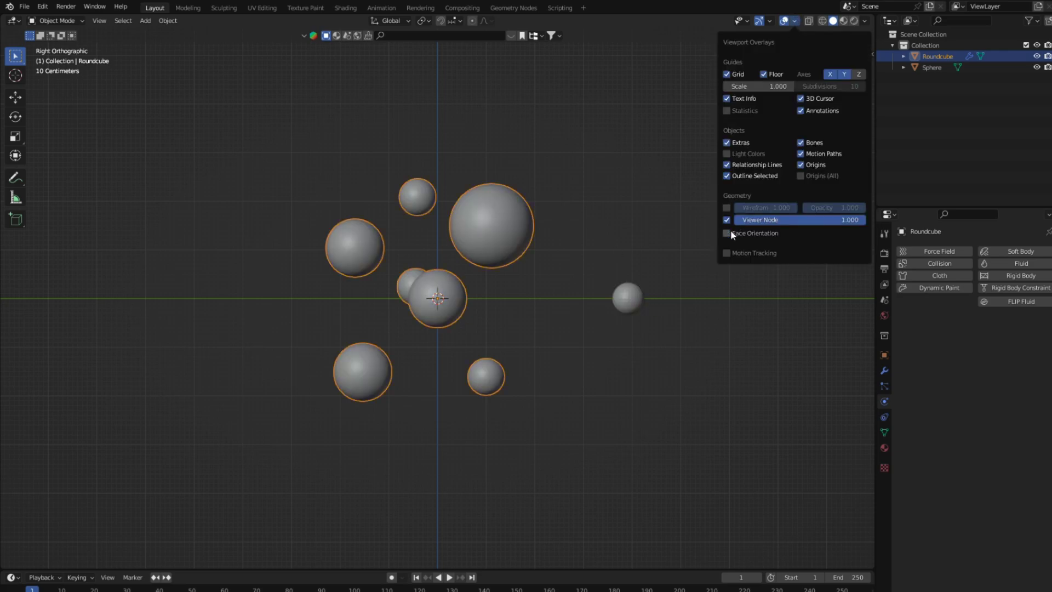
- Scale the small sphere down to 0.5852 and reselect the Roundcube spheres
left_click(628, 298)
key("s")
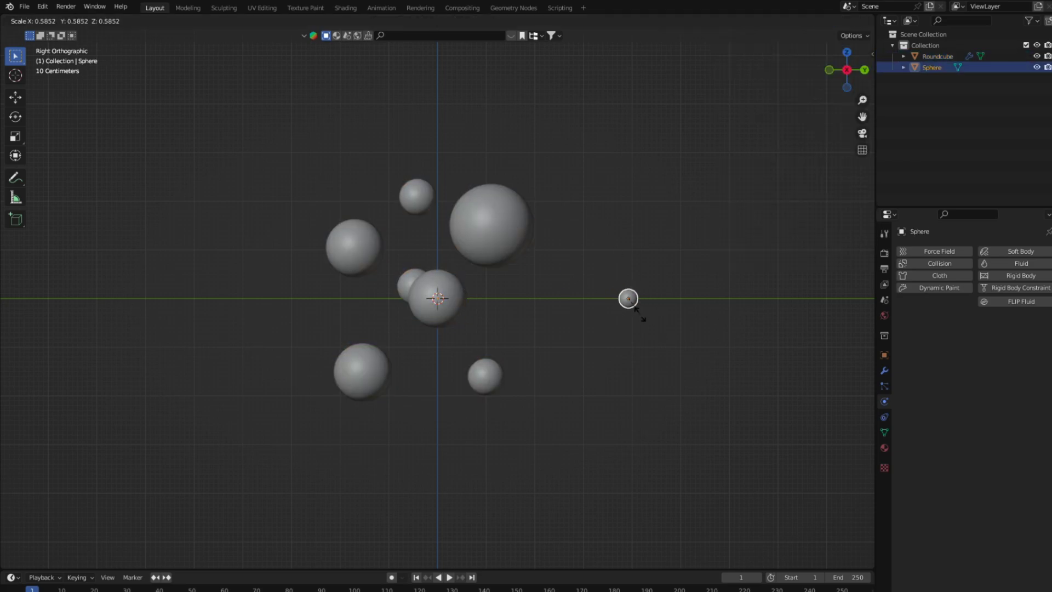
left_click(640, 311)
left_click(540, 278)
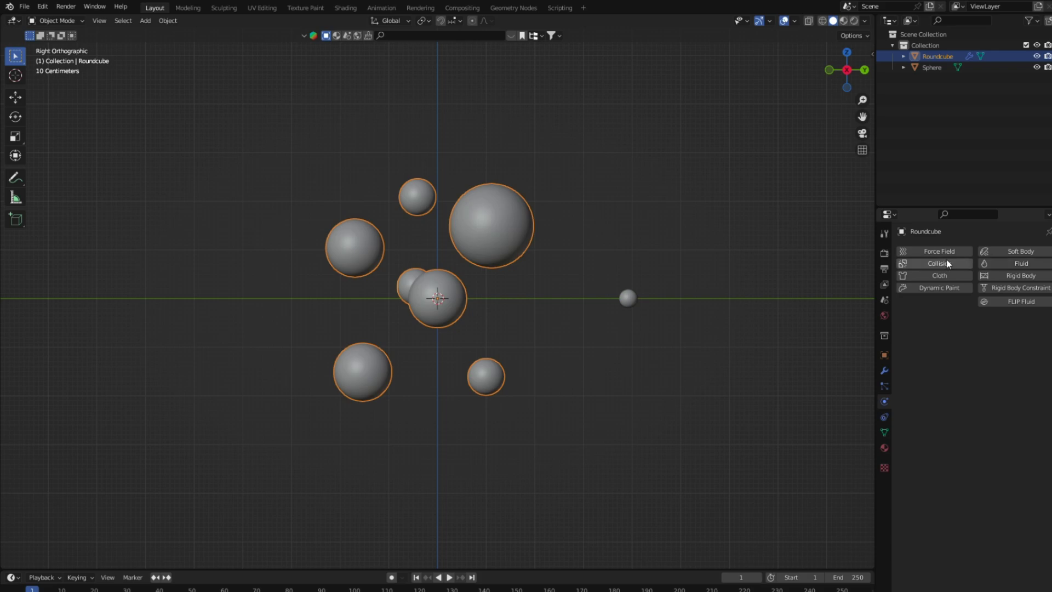
- Add a Hair particle system to Roundcube and switch the viewport to wireframe
left_click(884, 386)
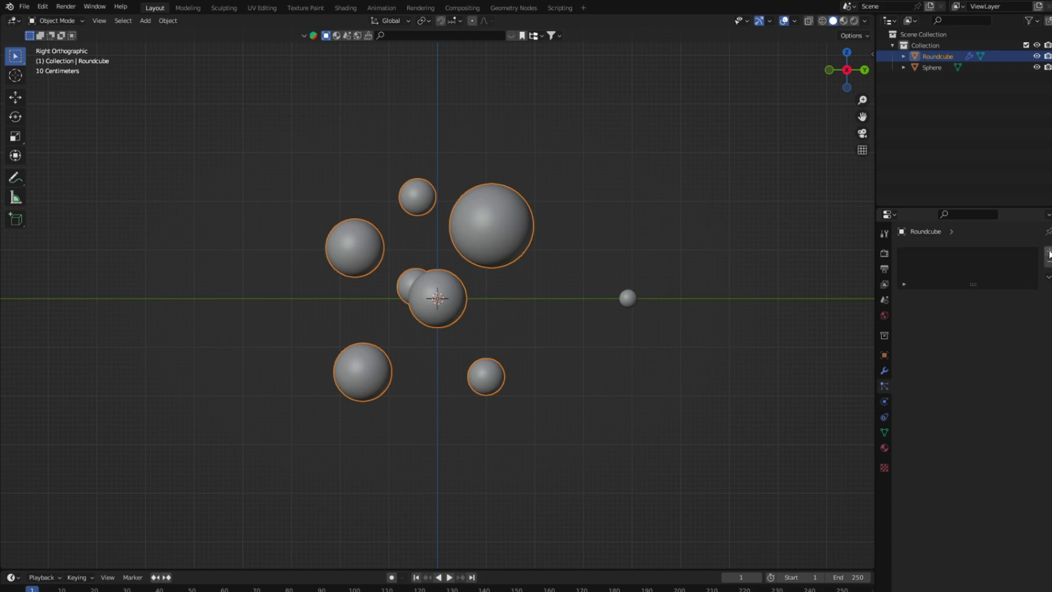
left_click(1049, 250)
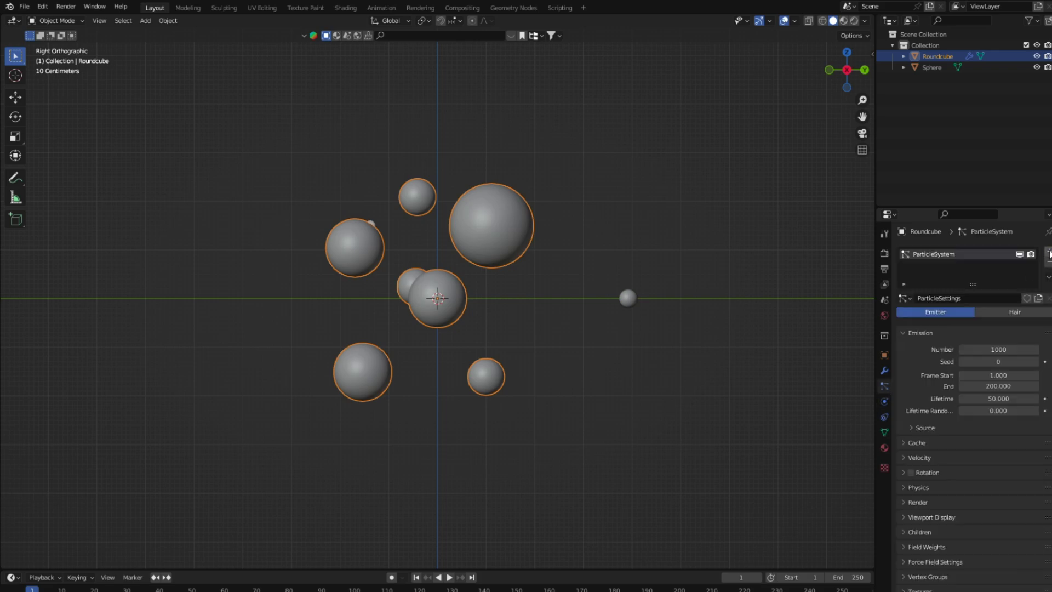
left_click(1017, 311)
left_click(822, 20)
scroll(606, 151, "up", 1)
scroll(712, 274, "up", 1)
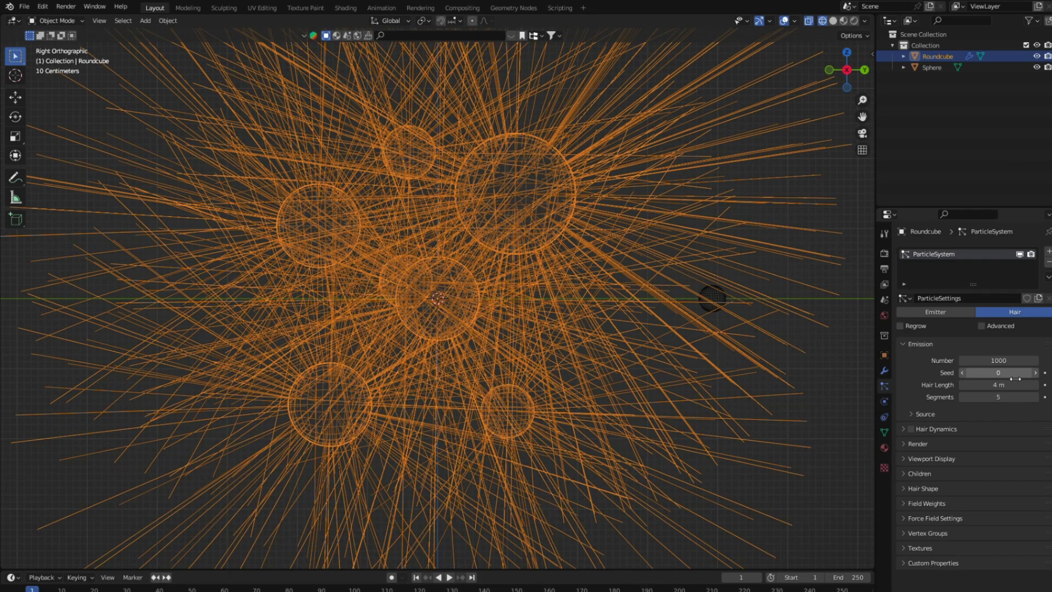
- Render the particles as Object, instancing the small Sphere
left_click(911, 445)
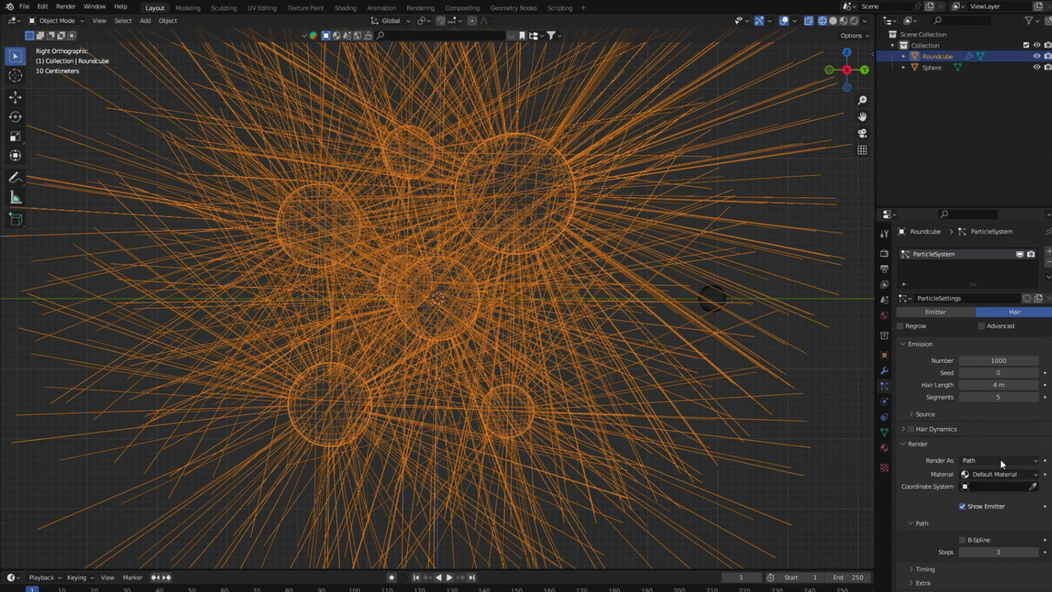
left_click(1000, 459)
left_click(979, 497)
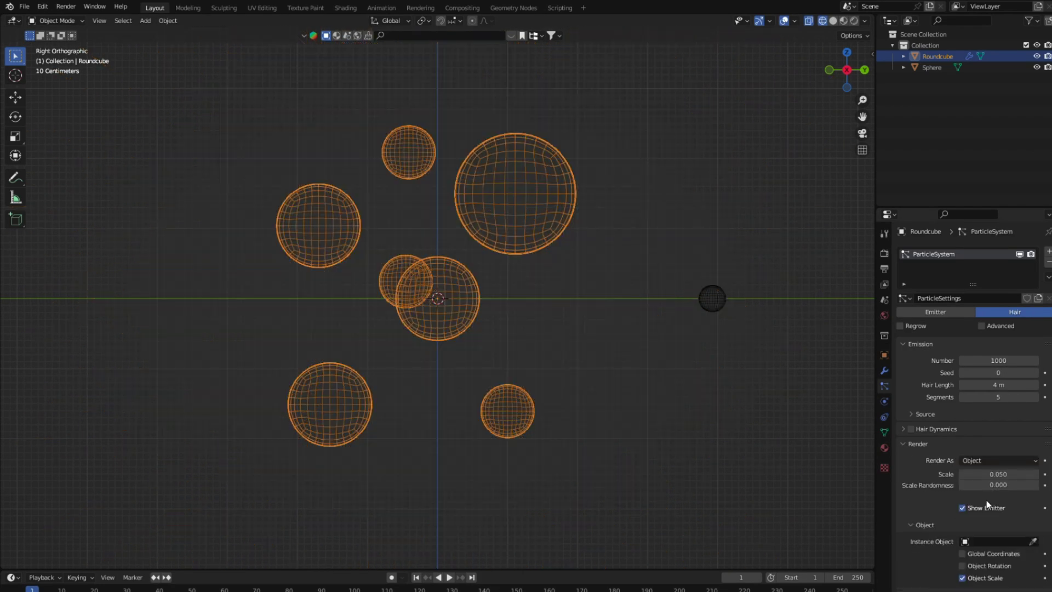
left_click(991, 541)
left_click(959, 436)
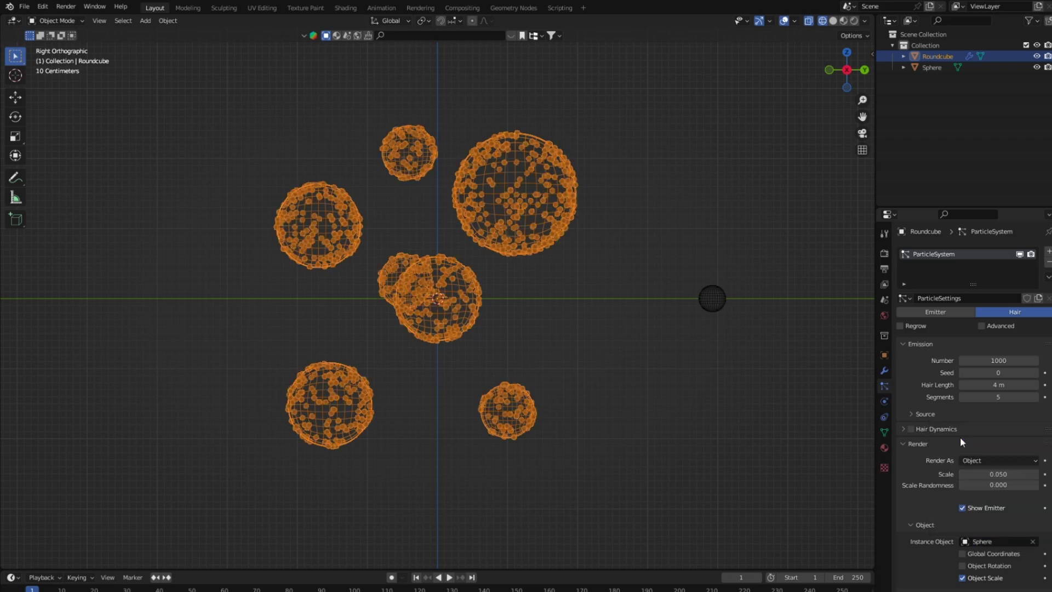
- Set the particle source to emit from Volume
left_click(913, 415)
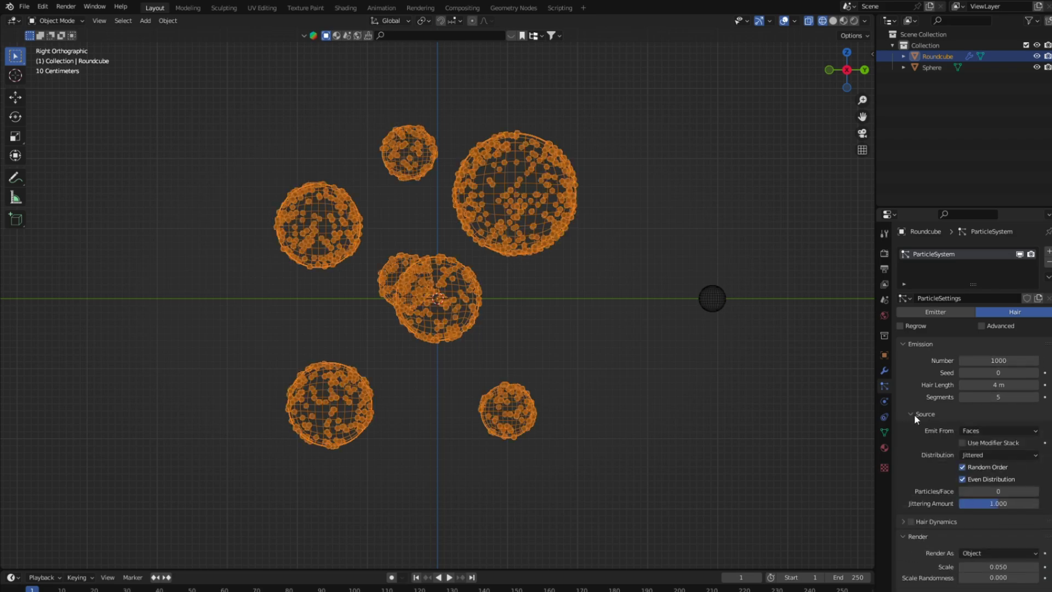
left_click(1007, 456)
left_click(985, 431)
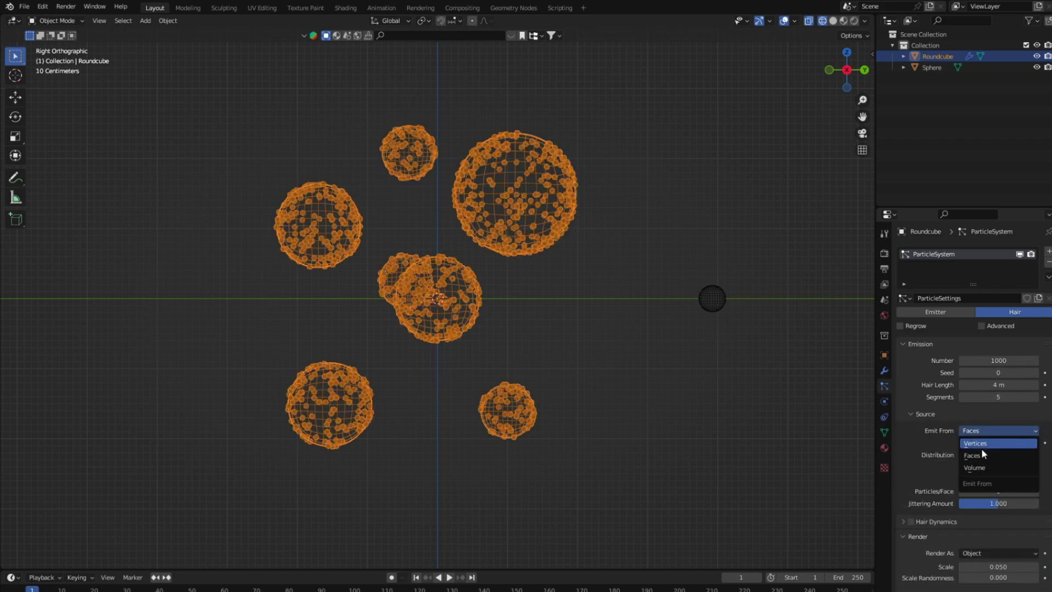
left_click(985, 466)
- Raise the particle Jittering Amount to 1.367
scroll(803, 462, "up", 5)
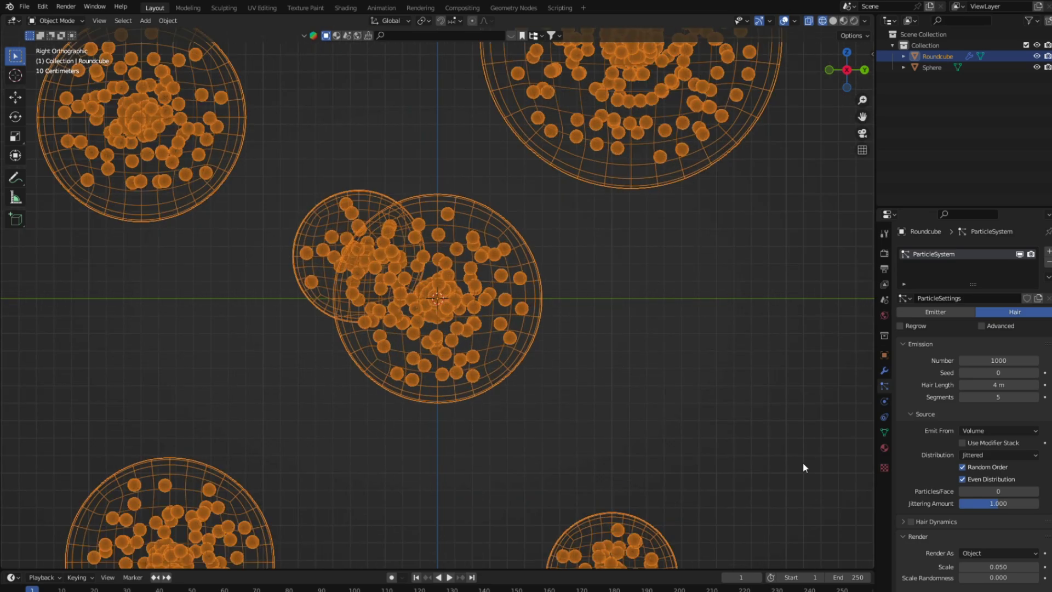
left_click_drag(990, 507, 1008, 507)
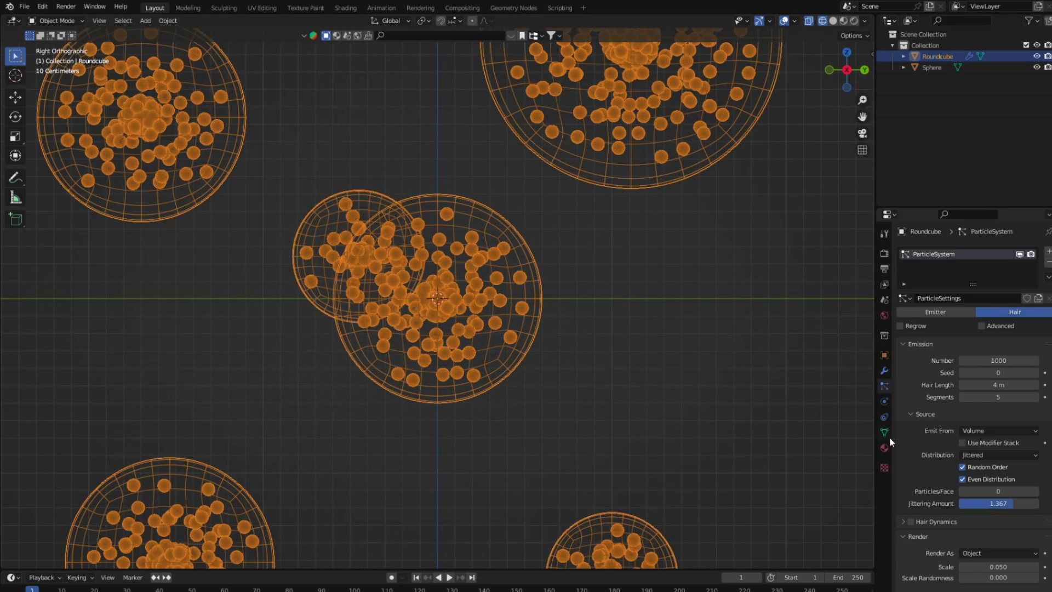
scroll(996, 514, "down", 3)
scroll(996, 515, "down", 4)
scroll(1004, 505, "down", 2)
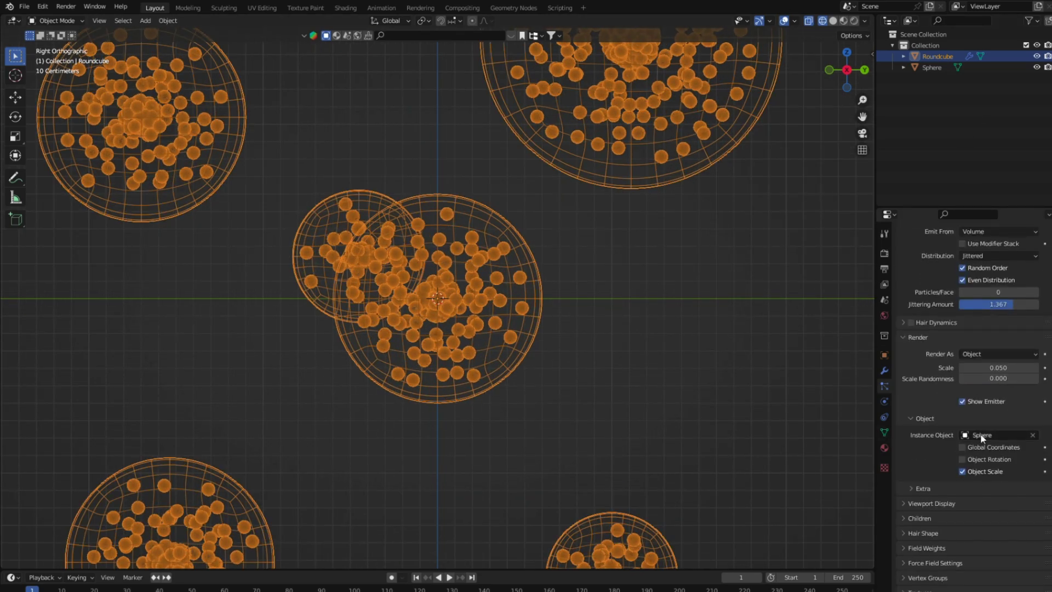
- Set particle Scale to 0.030 and Scale Randomness to 0.612
double_click(998, 367)
type("0.01")
key("Return")
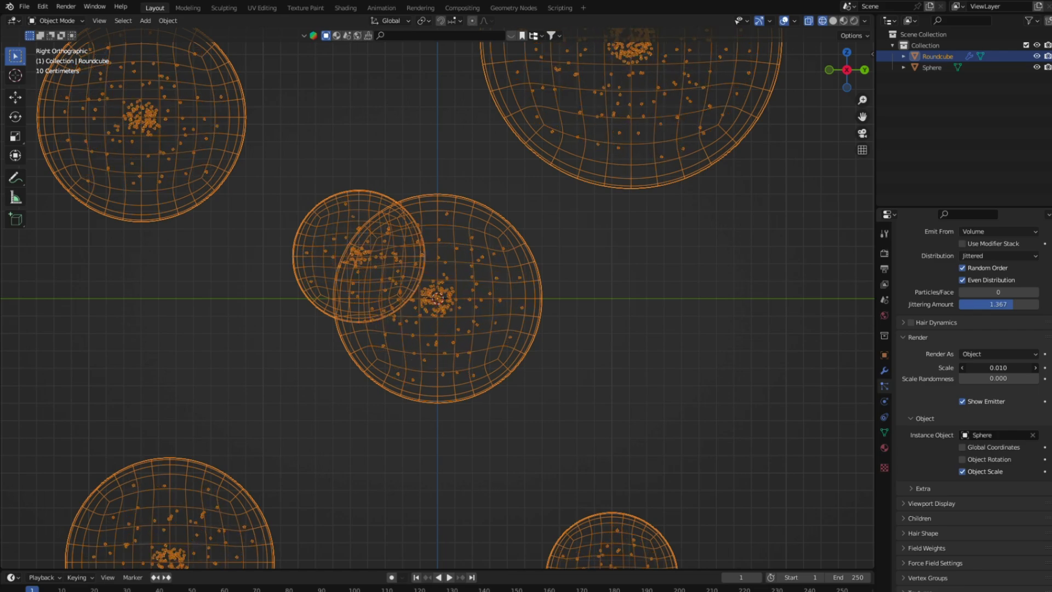
left_click_drag(998, 367, 1014, 368)
left_click_drag(998, 379, 1003, 379)
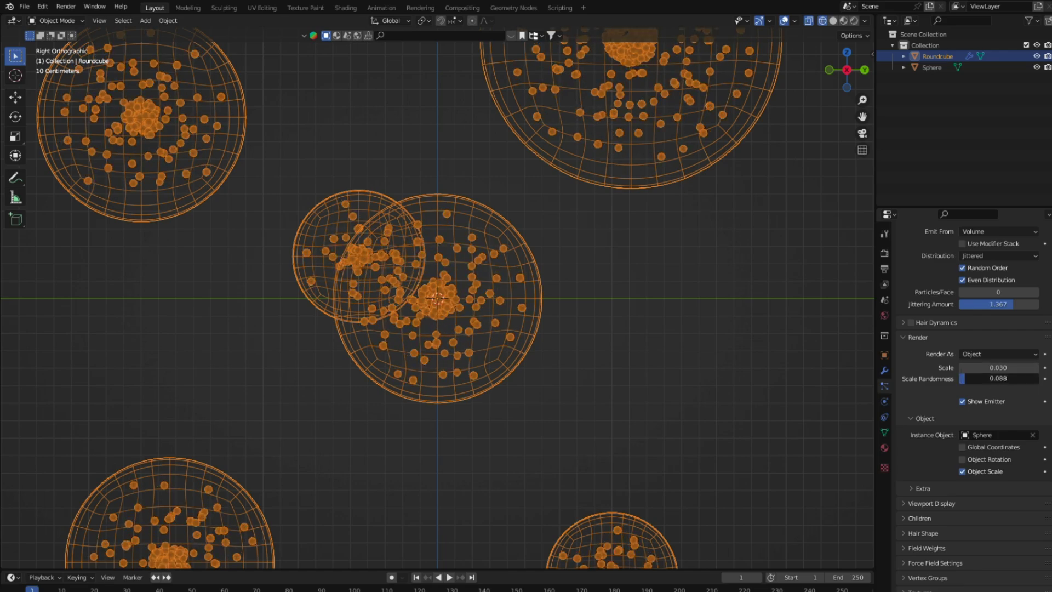
left_click_drag(998, 378, 1007, 378)
mouse_move(711, 364)
middle_mouse_down()
mouse_move(645, 393)
mouse_move(455, 527)
middle_mouse_up()
- Start playback and reduce the hair particle count to 250
left_click(454, 577)
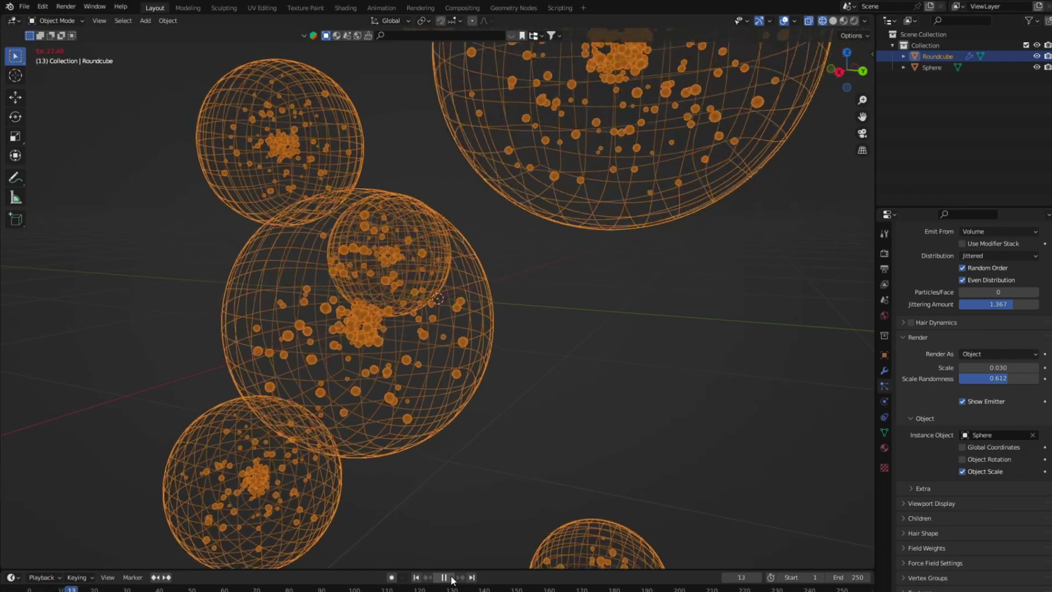
scroll(986, 356, "up", 8)
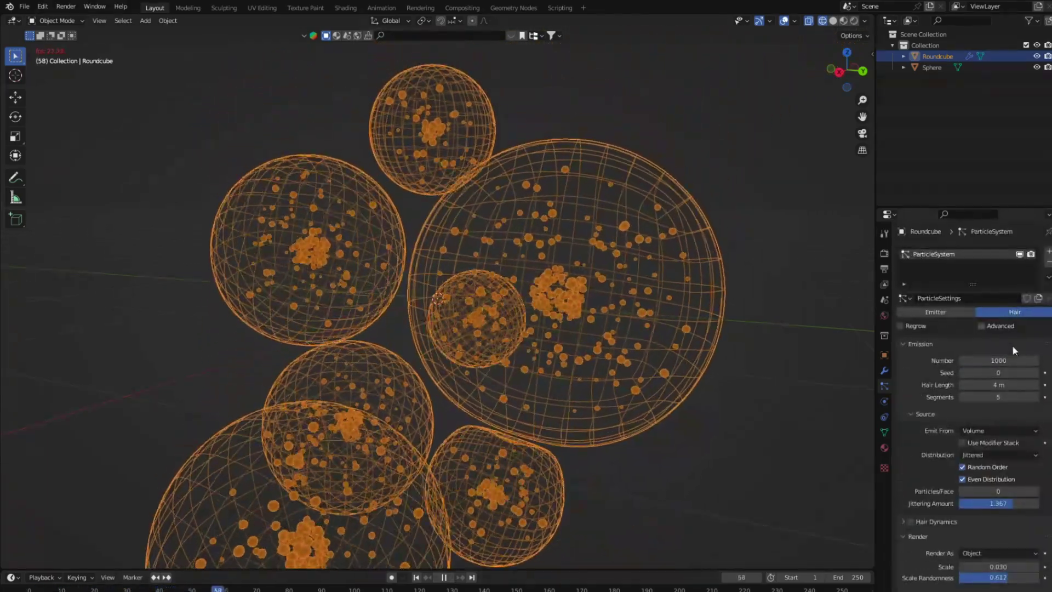
double_click(1011, 361)
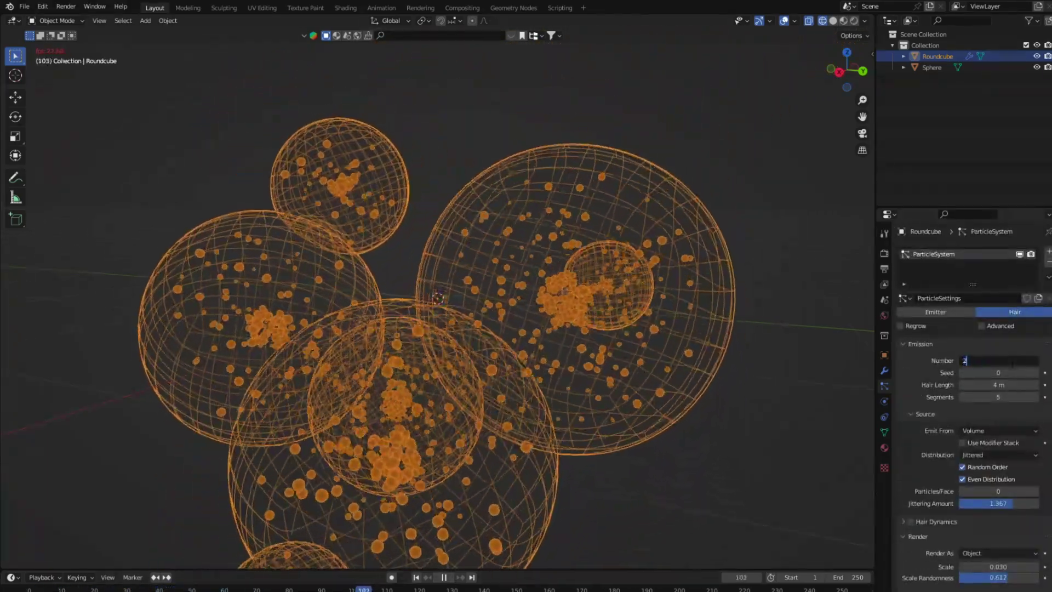
type("250")
key("Return")
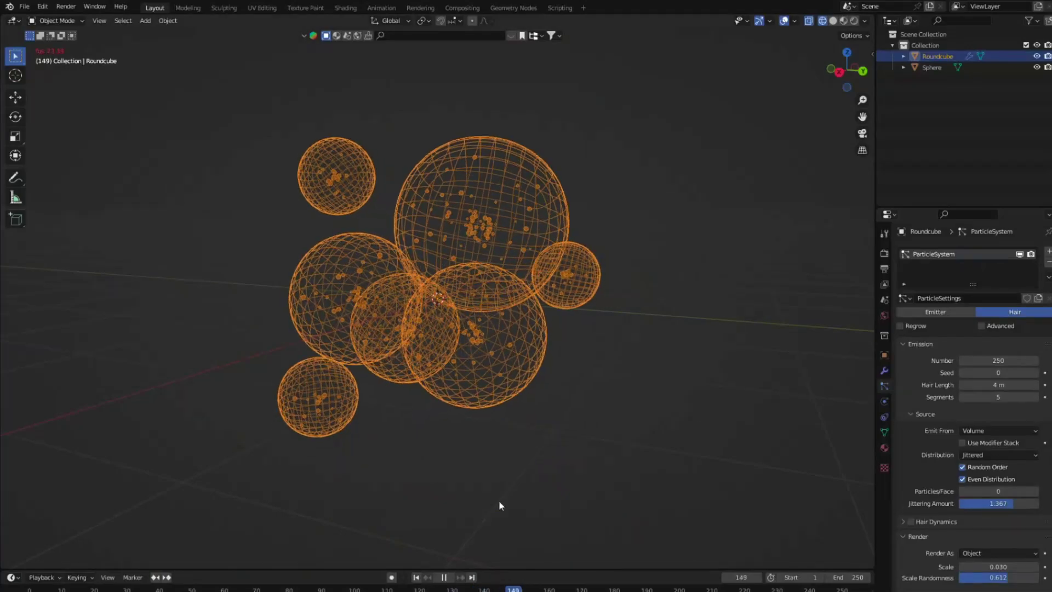
- Stop playback, switch to Right Orthographic view and rewind to frame 1
key("space")
key("KP_3")
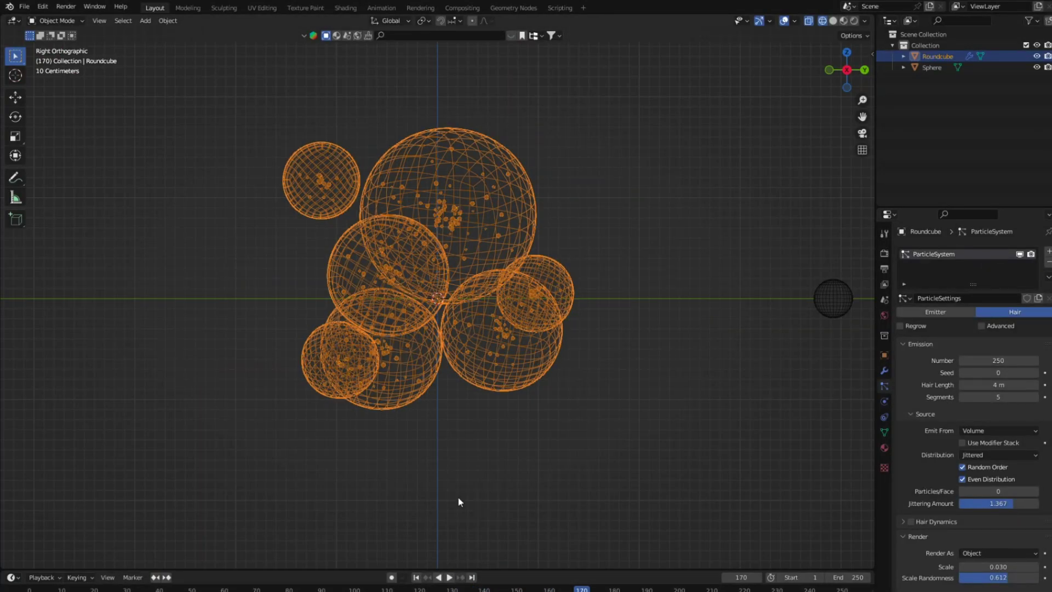
left_click(416, 577)
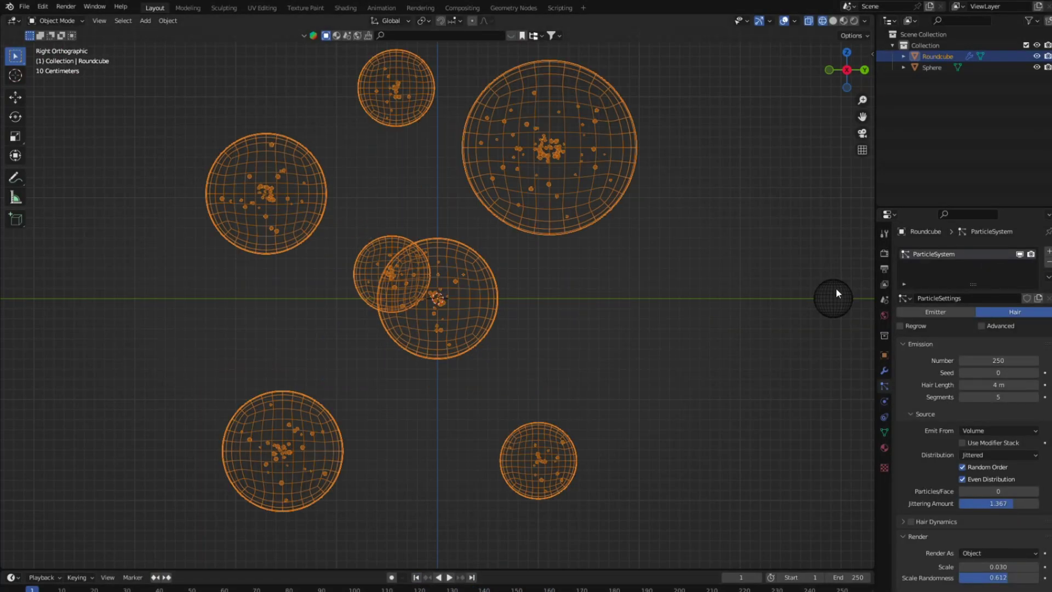
- Set the render engine to Cycles using GPU Compute
left_click(884, 255)
left_click(999, 252)
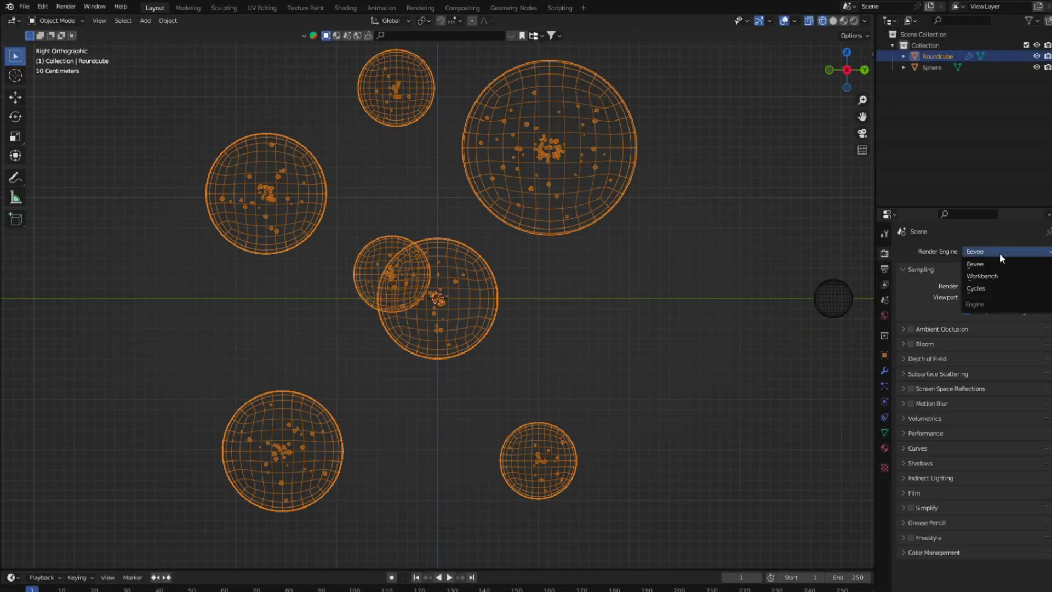
left_click(991, 293)
left_click(987, 297)
- Limit both viewport and render Max Samples to 100
double_click(1001, 353)
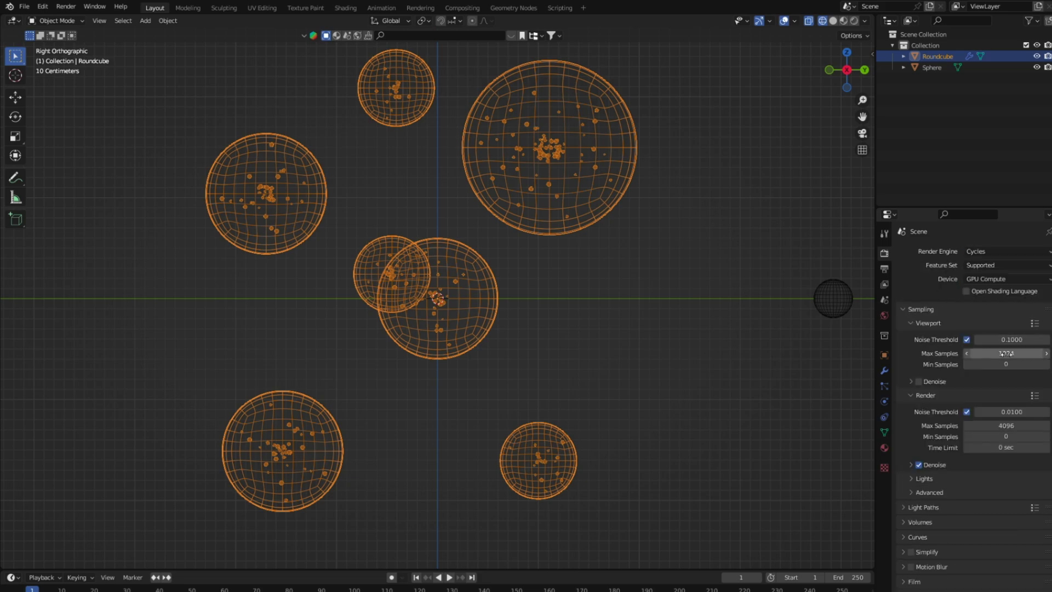
type("10")
key("Return")
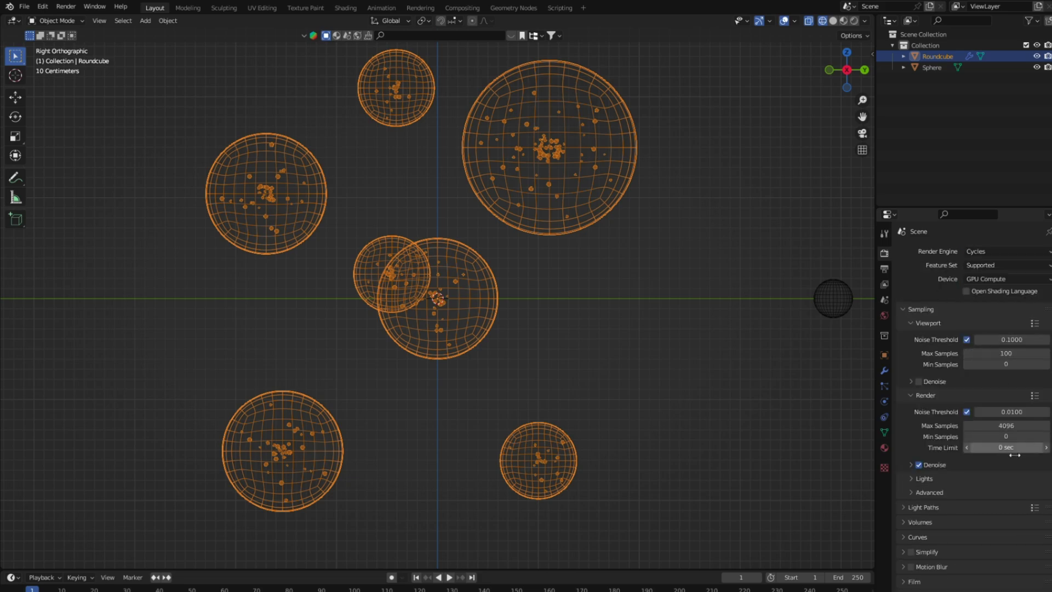
double_click(1008, 425)
type("100")
key("Return")
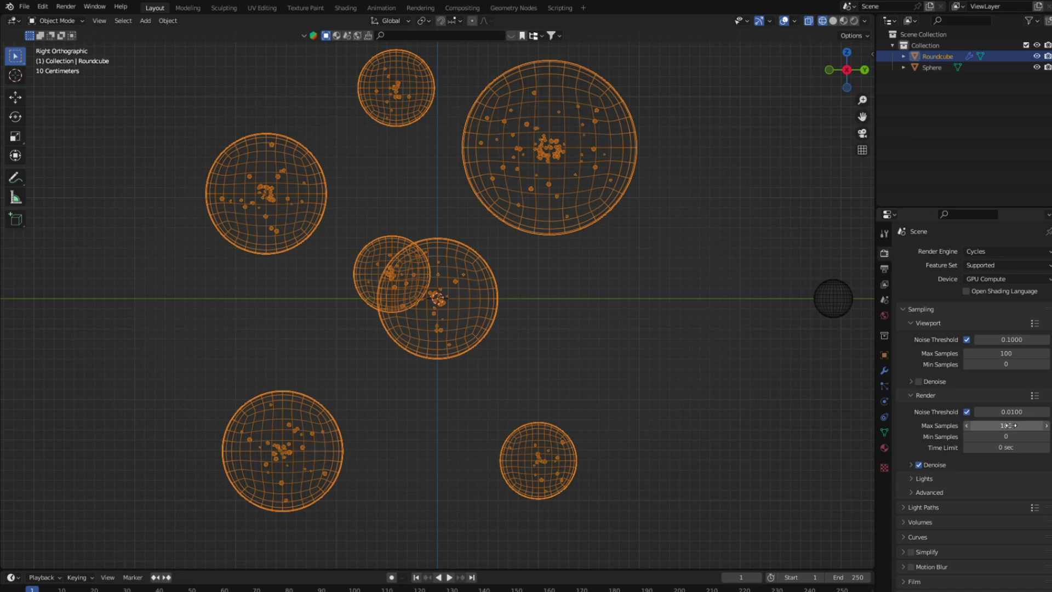
scroll(476, 408, "down", 3)
- Add a plane scaled to 4.818 and rotated 90° on Y
key("shift+a")
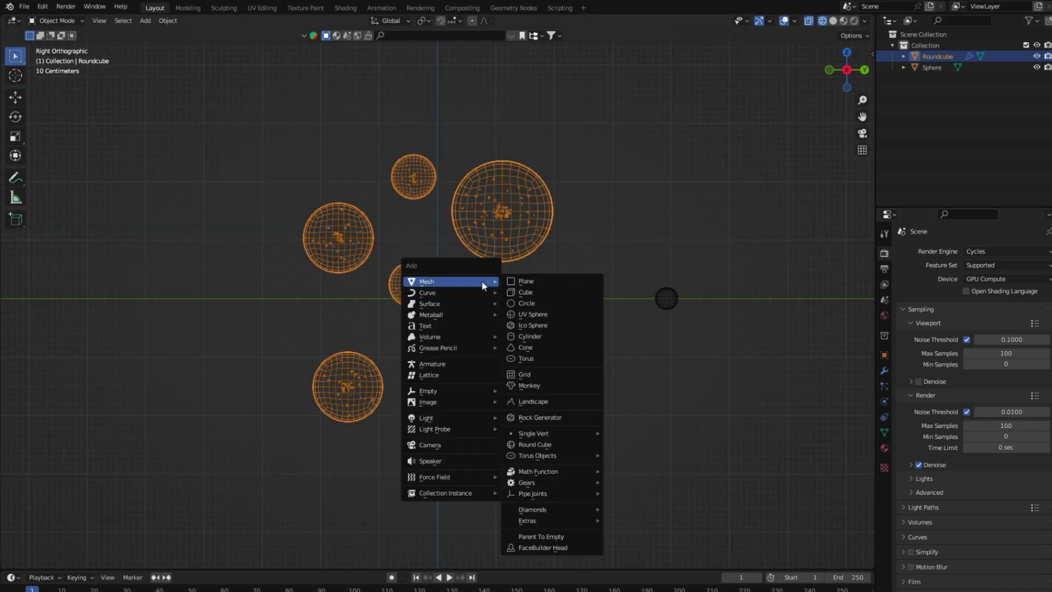
left_click(508, 285)
key("s")
left_click(676, 383)
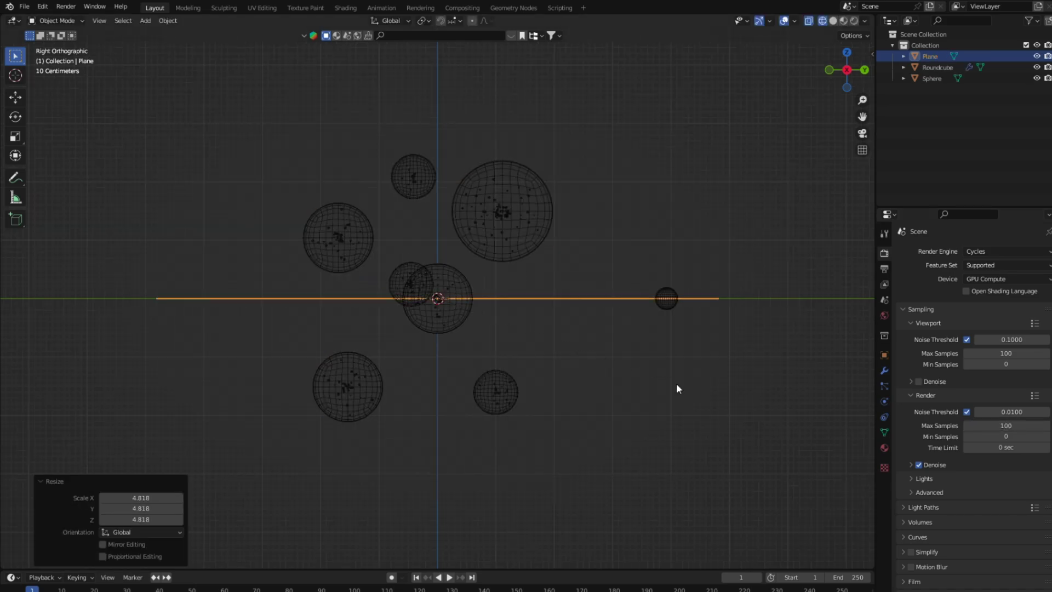
key("r")
key("y")
key("9")
key("0")
key("Return")
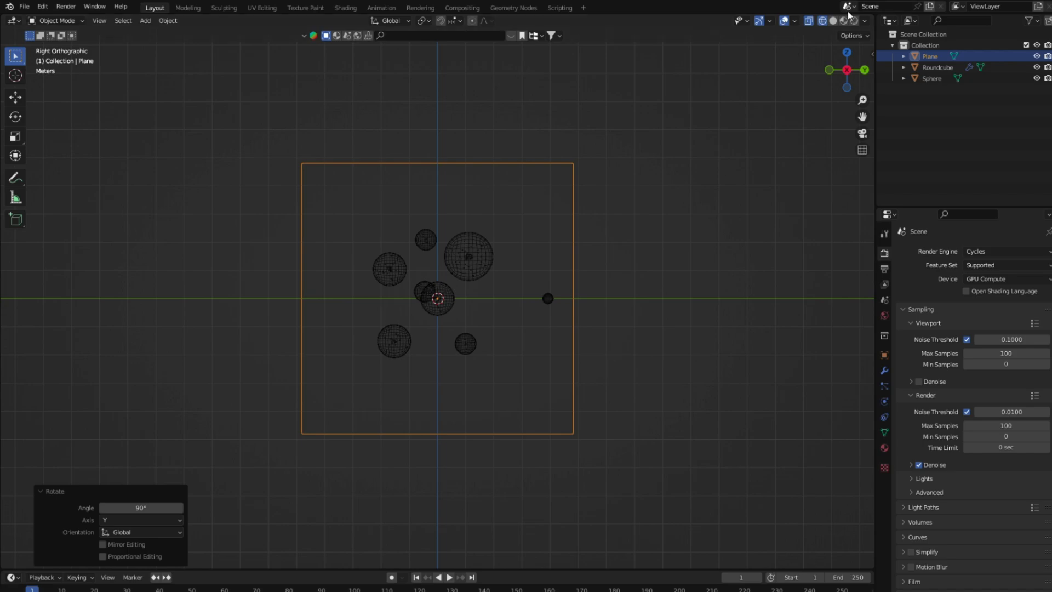
- Move the plane −3.59 m along X behind the spheres, in Solid shading
left_click(833, 20)
middle_click_drag(657, 192, 544, 241)
key("g")
key("x")
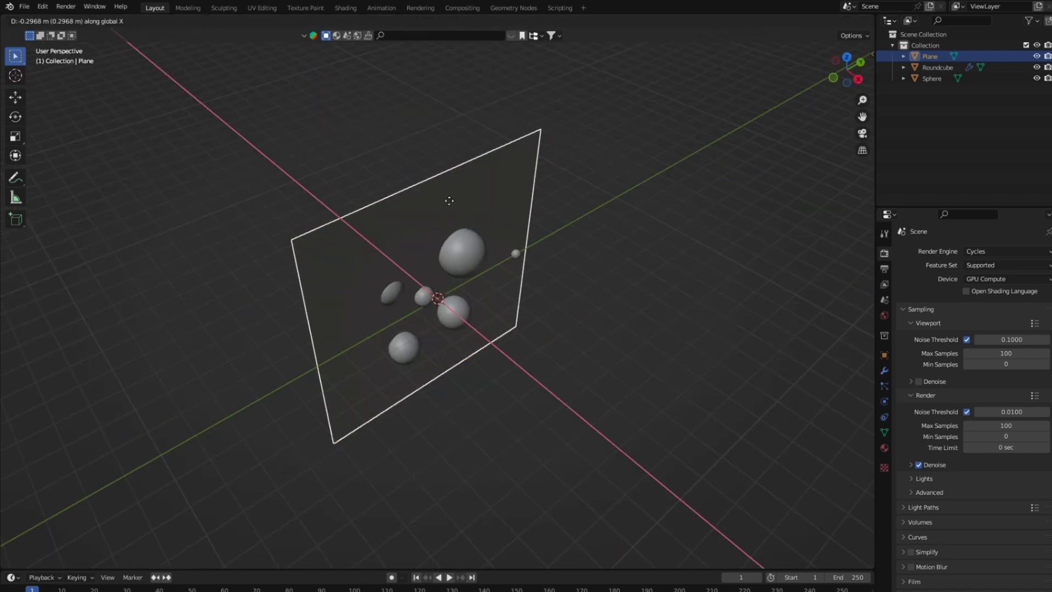
left_click(407, 158)
key("KP_3")
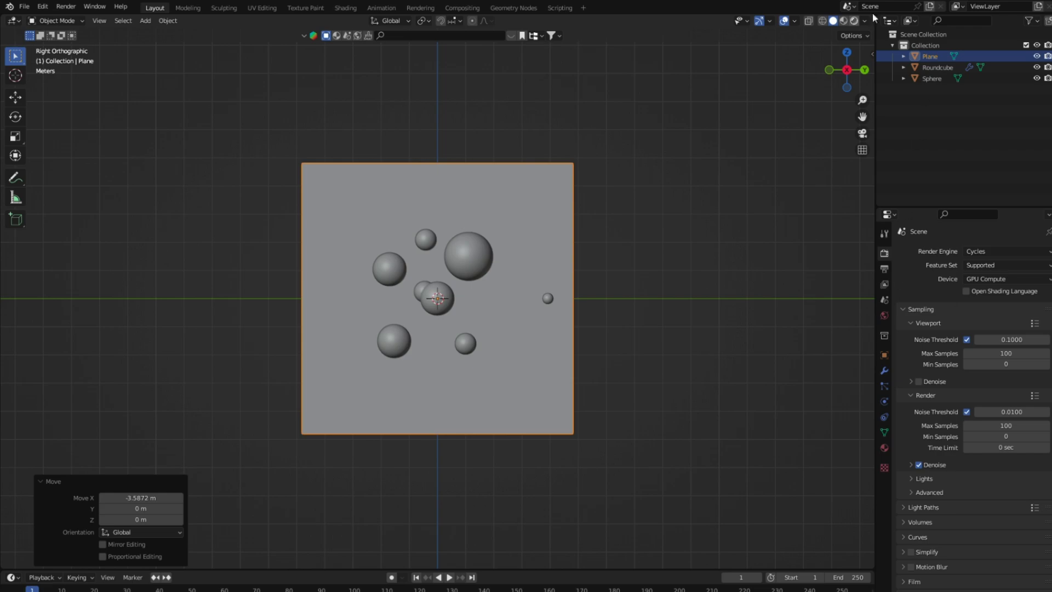
- Switch to Rendered shading and set the World colour to black
left_click(853, 20)
left_click(851, 21)
left_click(884, 315)
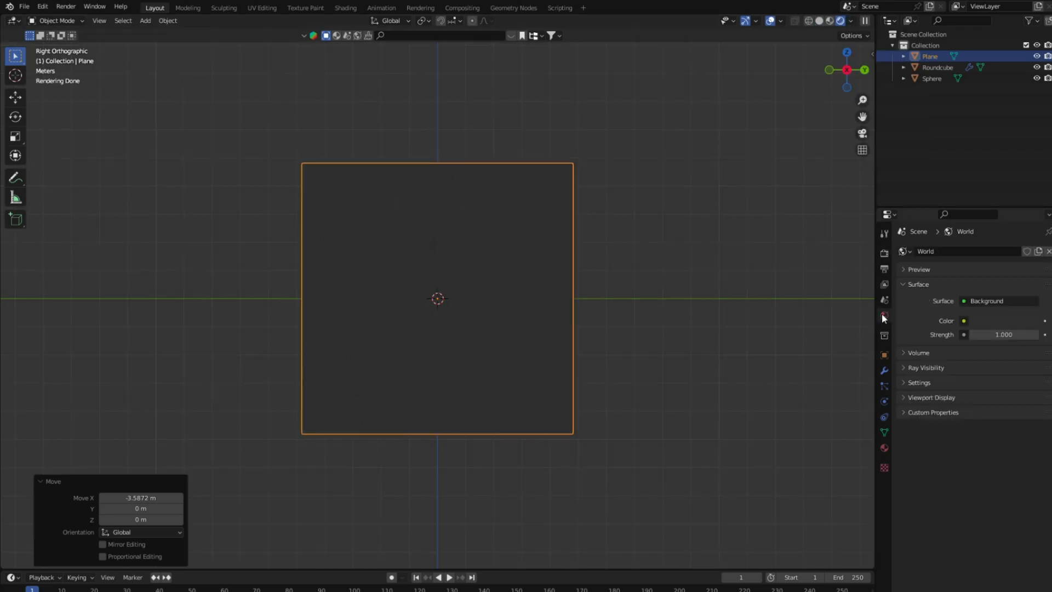
left_click(1020, 322)
left_click_drag(1035, 235, 1033, 243)
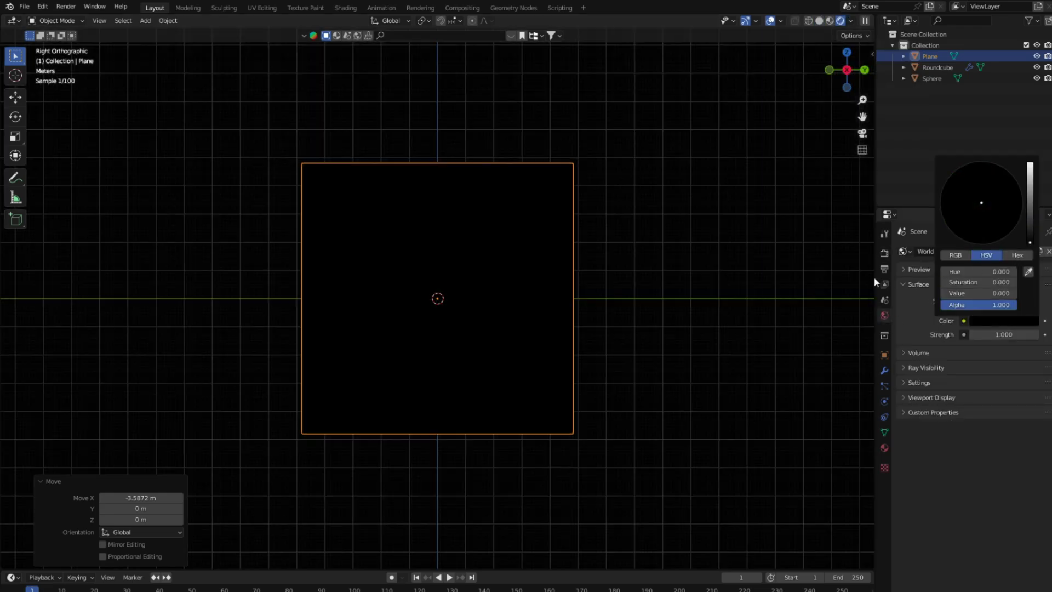
- Add a 280.2 W point light moved −2.79 m along X between spheres and backdrop
key("shift+a")
left_click(612, 408)
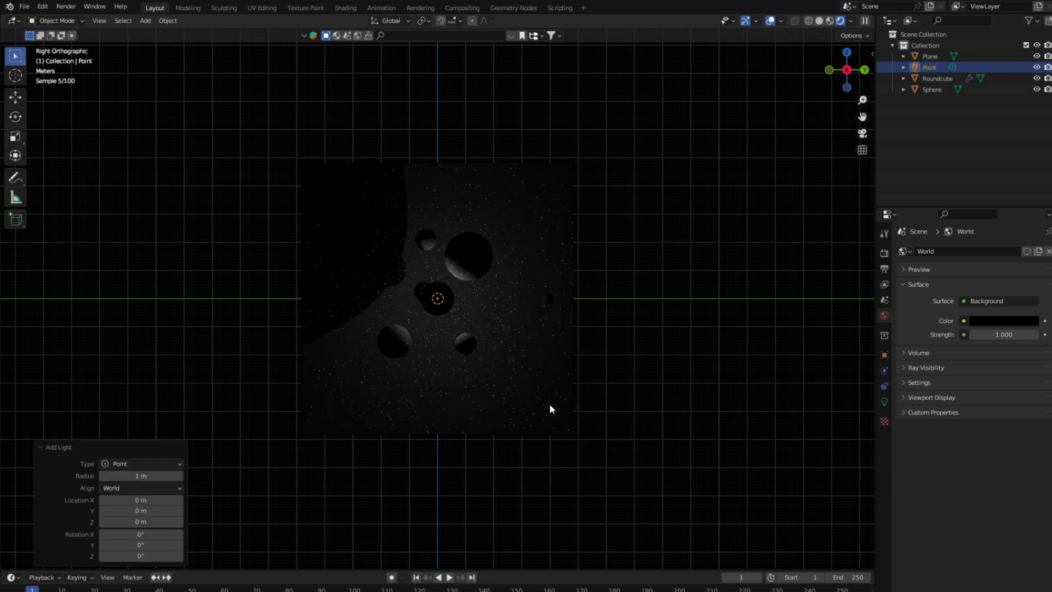
scroll(550, 408, "up", 3)
middle_click_drag(782, 416, 562, 366)
key("g")
key("x")
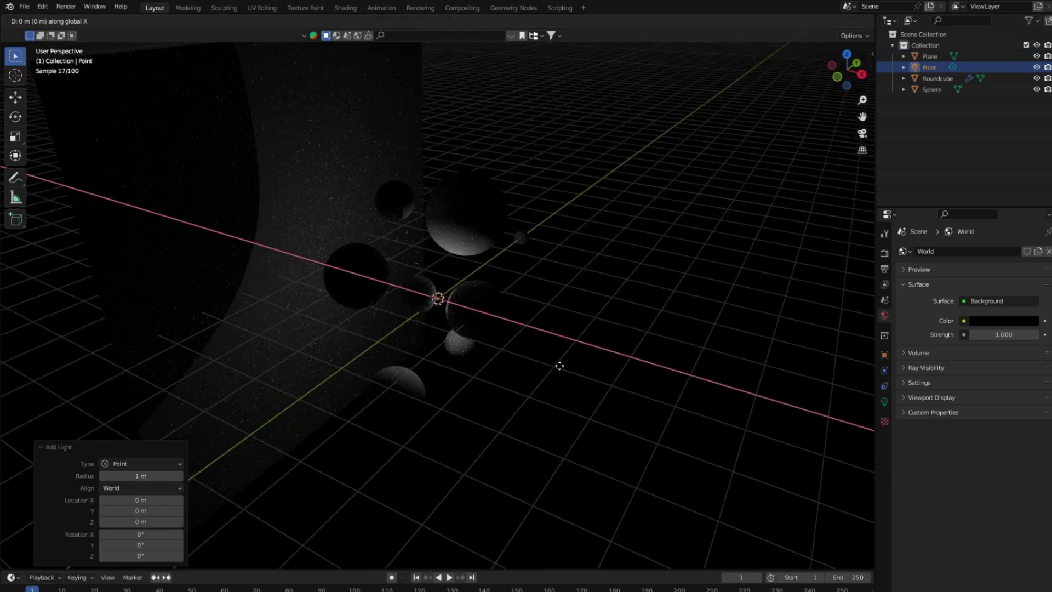
left_click(470, 301)
left_click(884, 401)
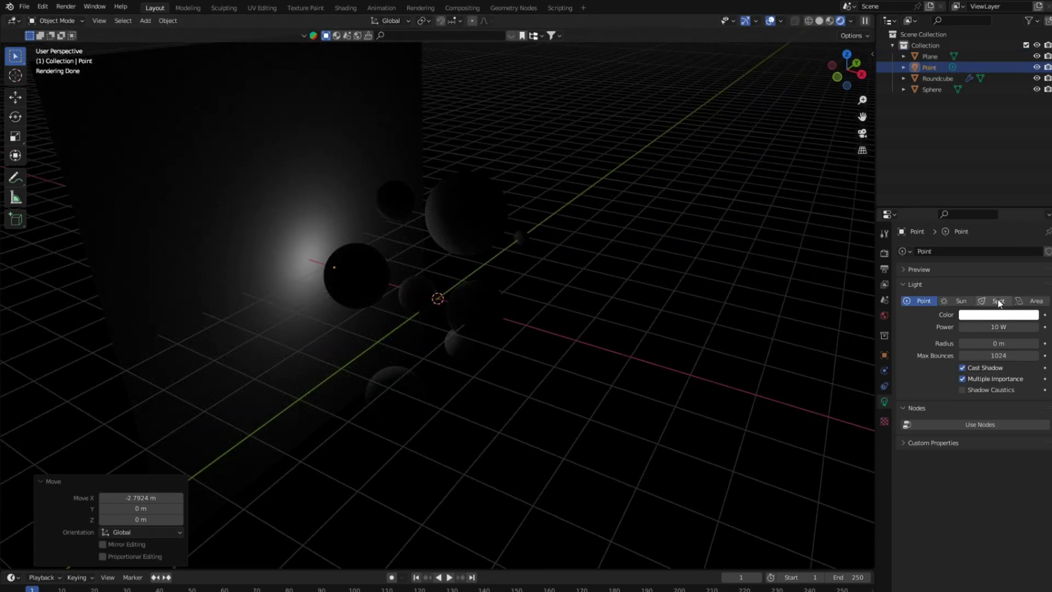
left_click_drag(998, 327, 1043, 327)
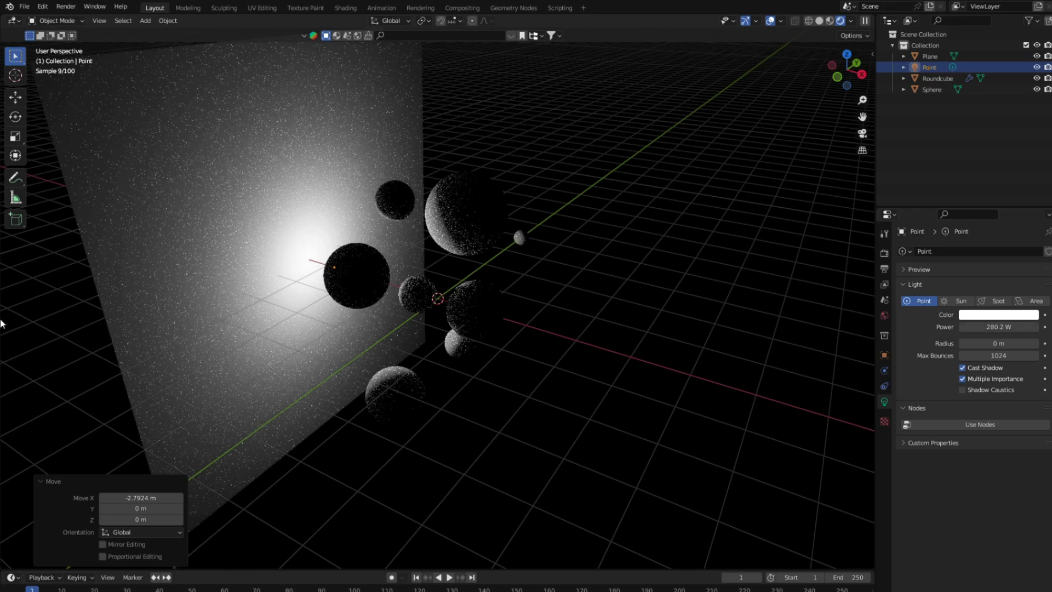
key("KP_3")
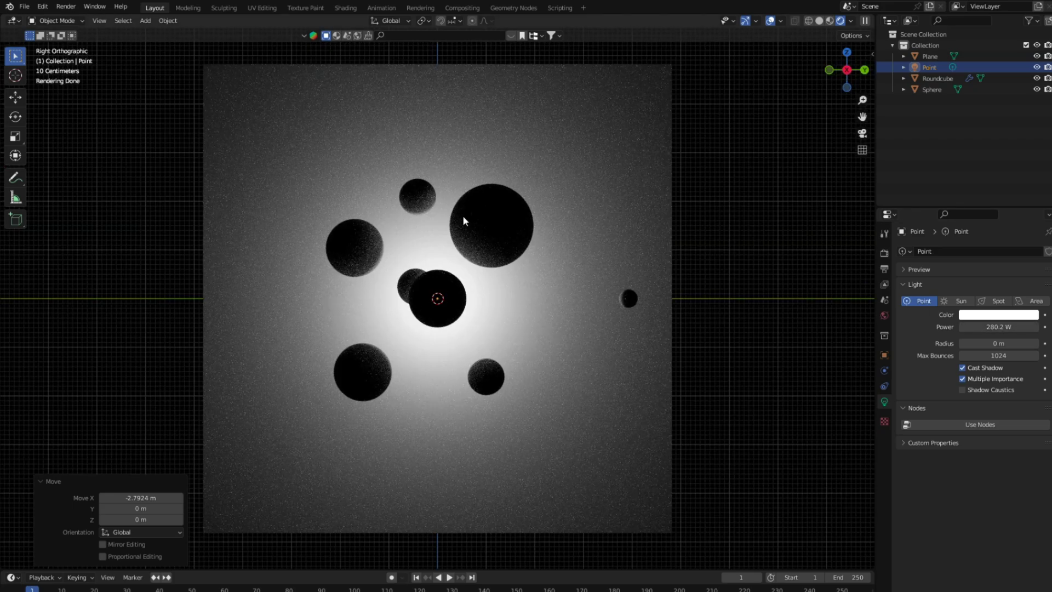
left_click(463, 215)
- Create a new Roundcube material with Roughness 0 and a white Base Color
left_click(883, 448)
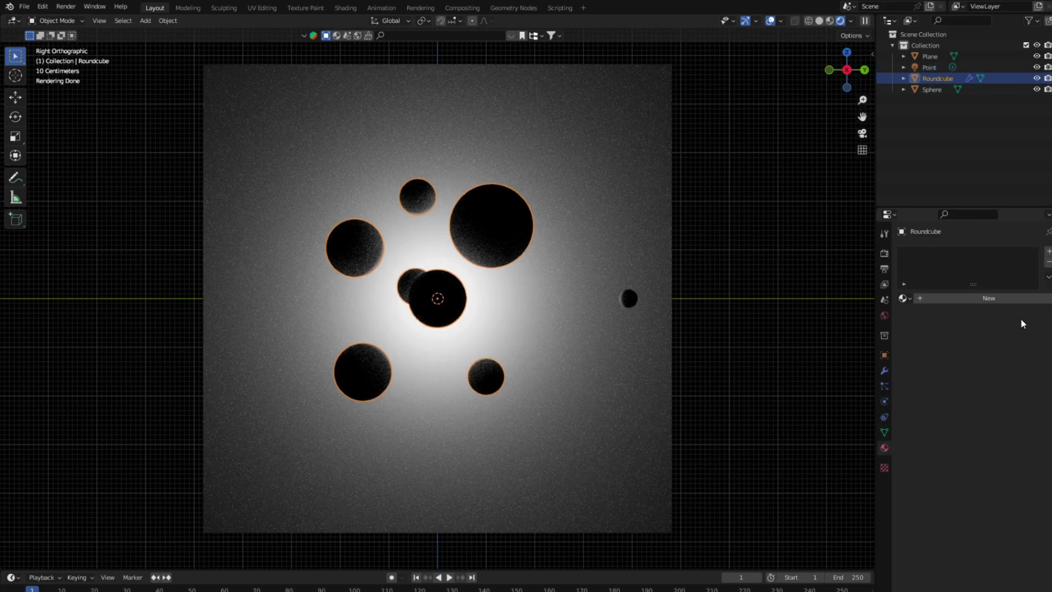
left_click(998, 296)
scroll(1004, 493, "down", 5)
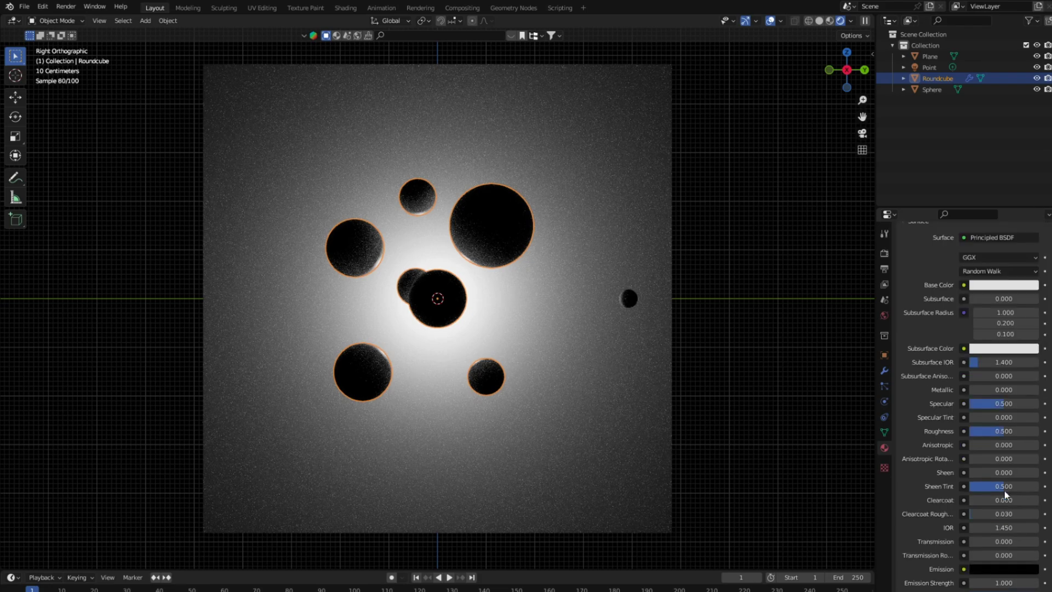
left_click_drag(994, 431, 970, 431)
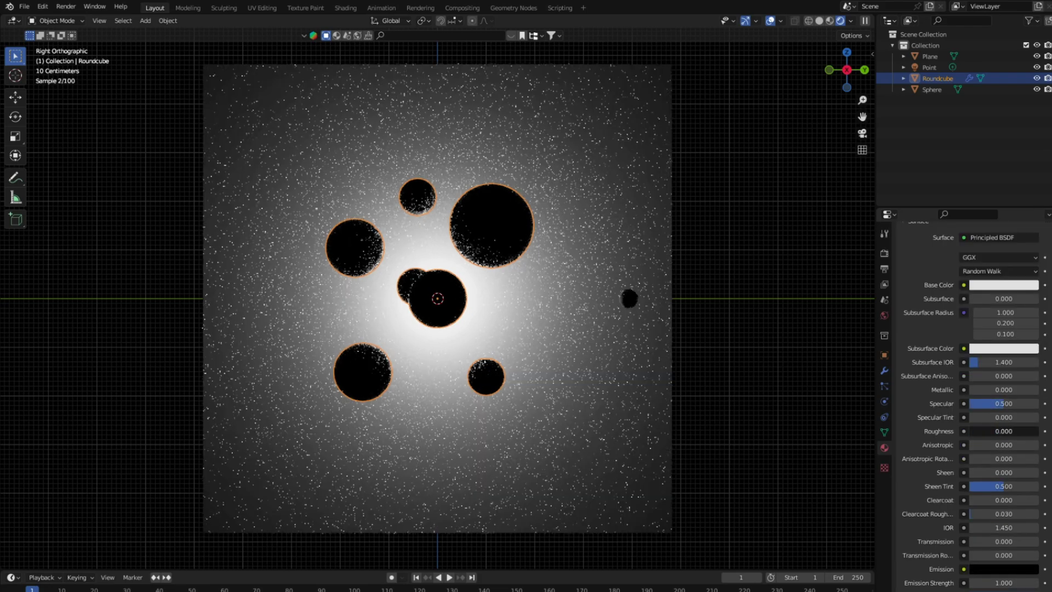
scroll(995, 435, "down", 1)
left_click(1022, 277)
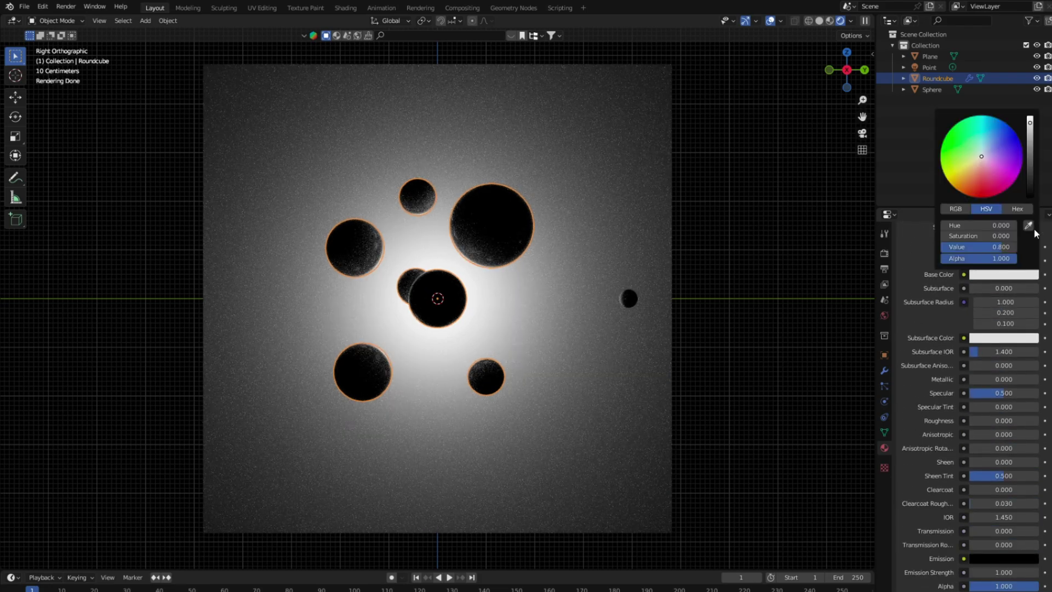
left_click(1030, 116)
- Set the material's IOR to 1.333 and Transmission to 1.000
scroll(1006, 489, "down", 1)
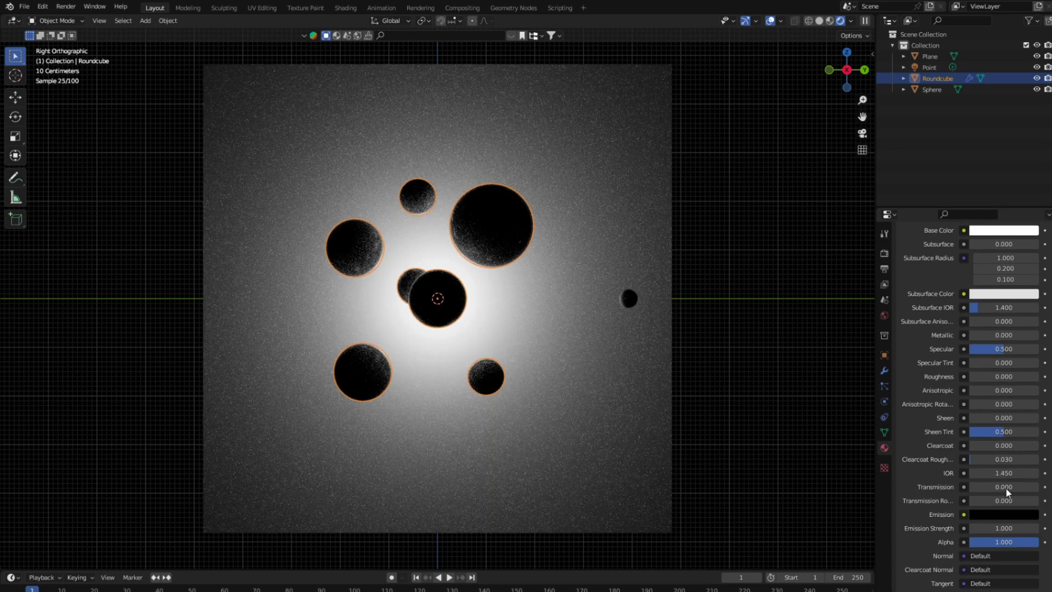
scroll(1006, 489, "down", 2)
double_click(996, 429)
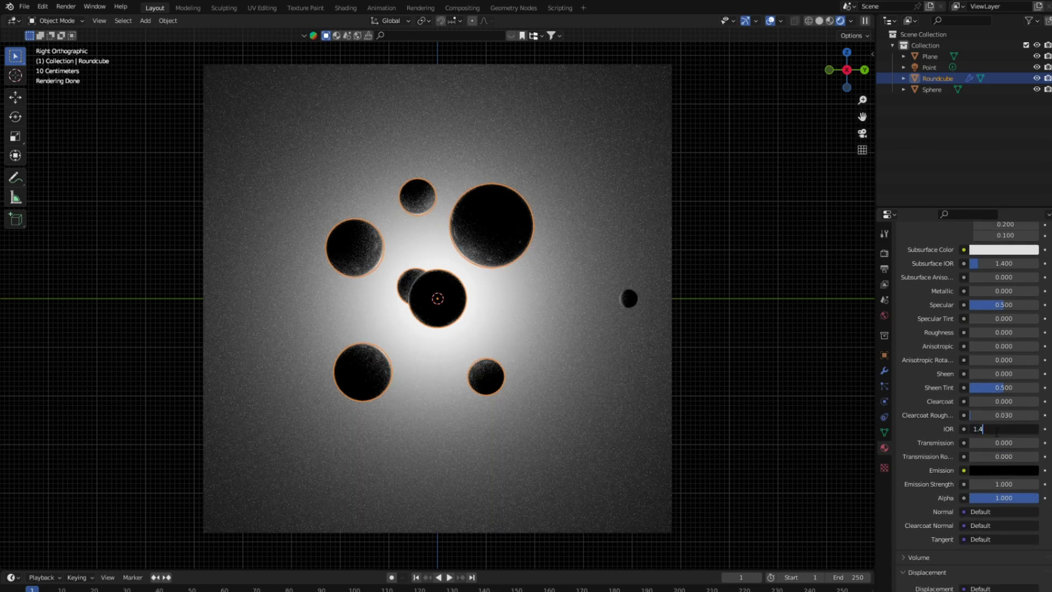
type("33")
key("Return")
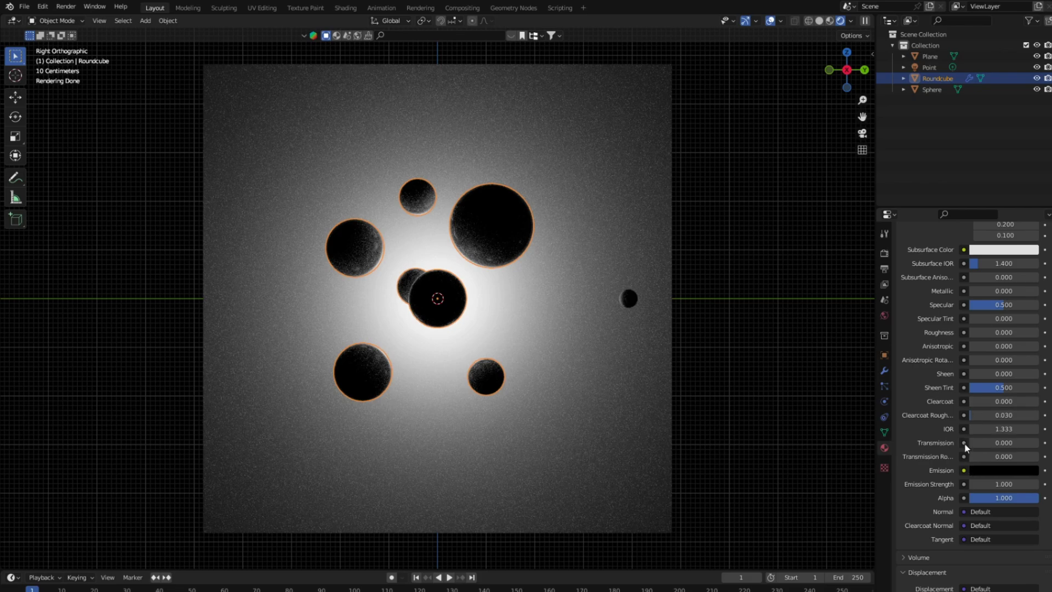
left_click_drag(969, 443, 1039, 443)
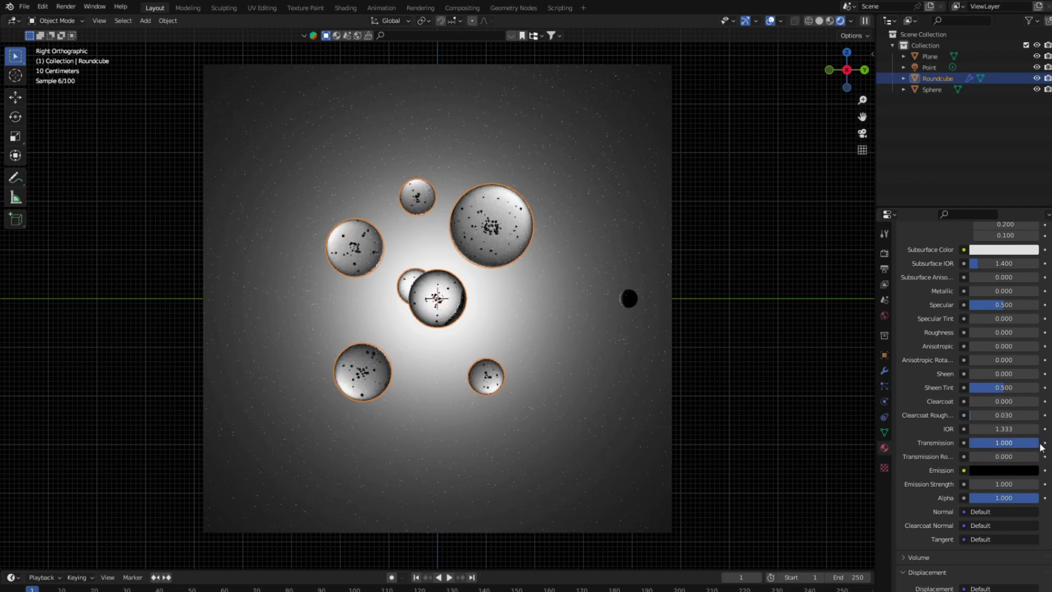
scroll(524, 336, "up", 4)
- Assign Material.001 to the small sphere
left_click(833, 299)
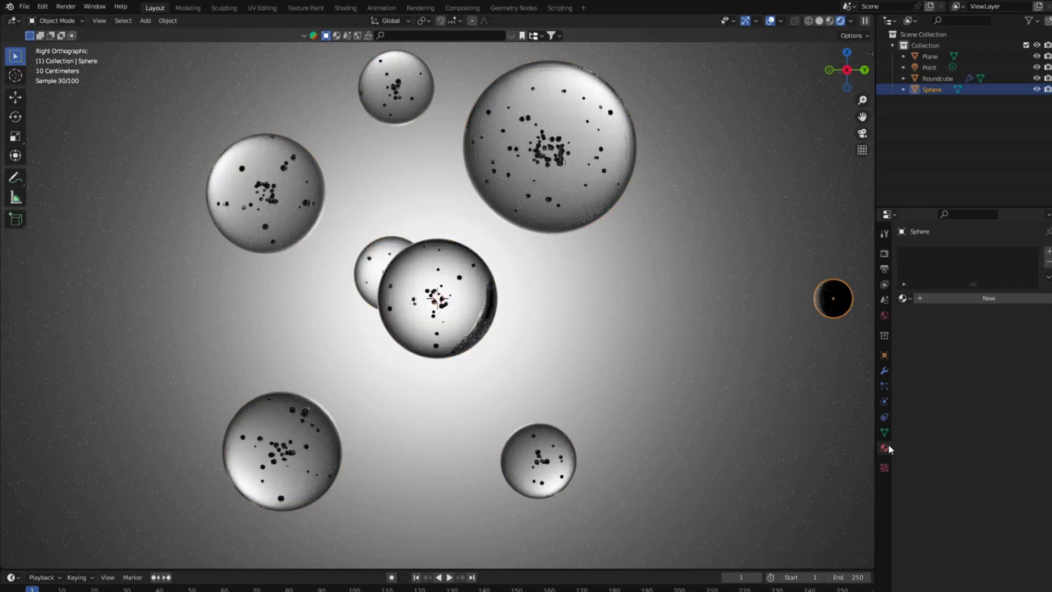
left_click(902, 298)
left_click(931, 324)
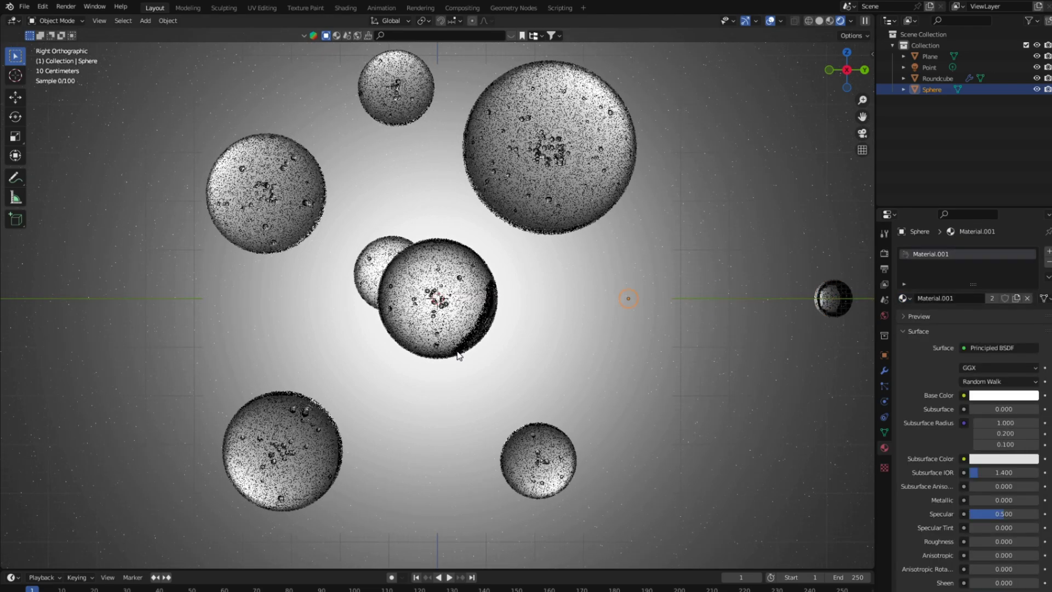
scroll(462, 363, "down", 3)
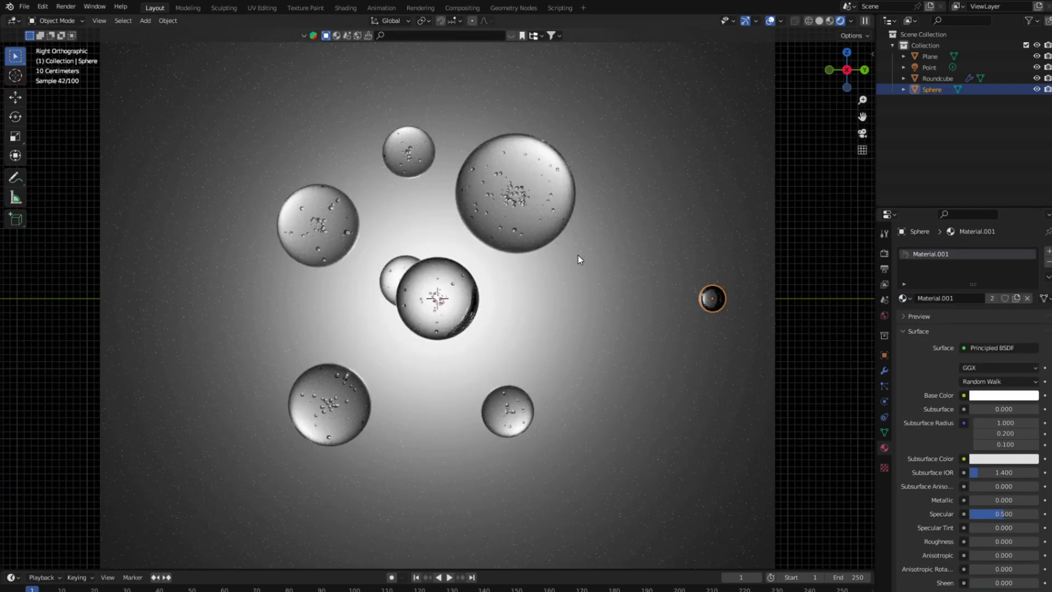
- Set Roundcube's particle Scale to 0.050 and Jittering Amount to 2.000
left_click(566, 228)
left_click(884, 386)
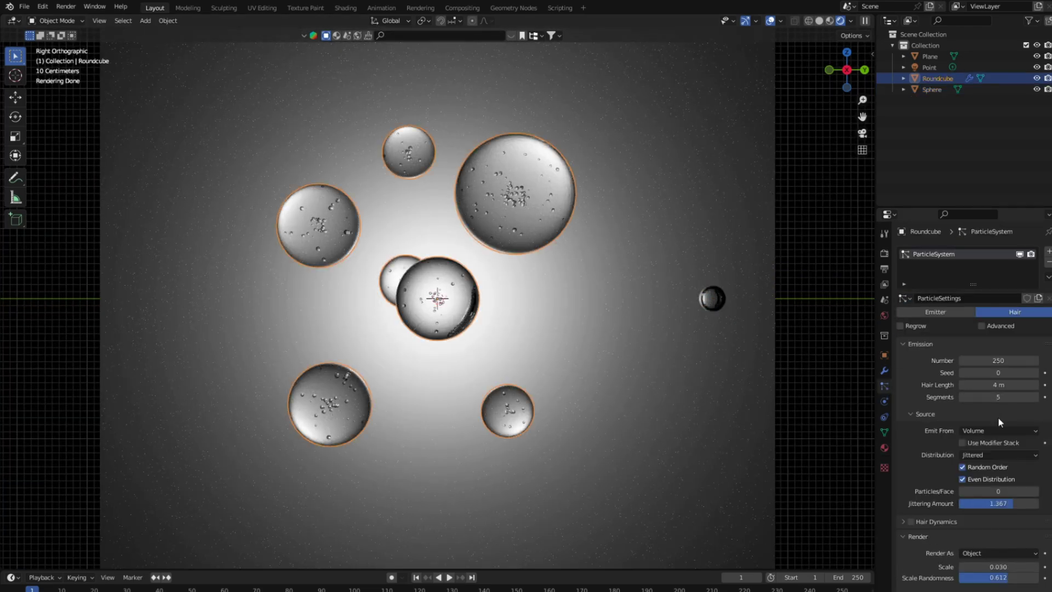
scroll(987, 482, "down", 5)
mouse_move(998, 412)
left_mouse_down()
mouse_move(1019, 412)
mouse_move(986, 412)
left_mouse_up()
middle_click_drag(626, 331, 613, 350)
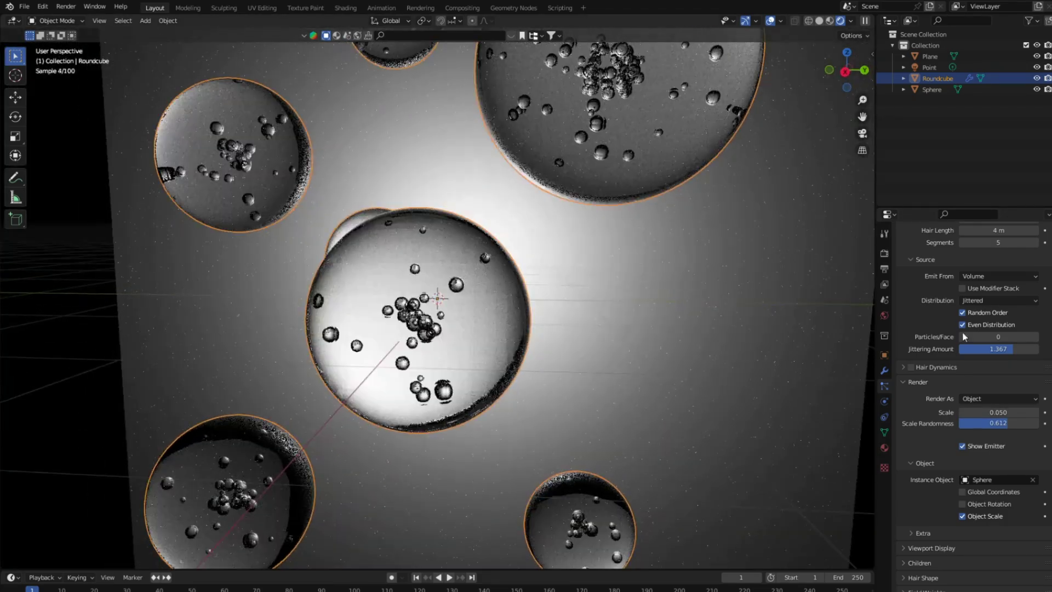
left_click_drag(999, 349, 1038, 349)
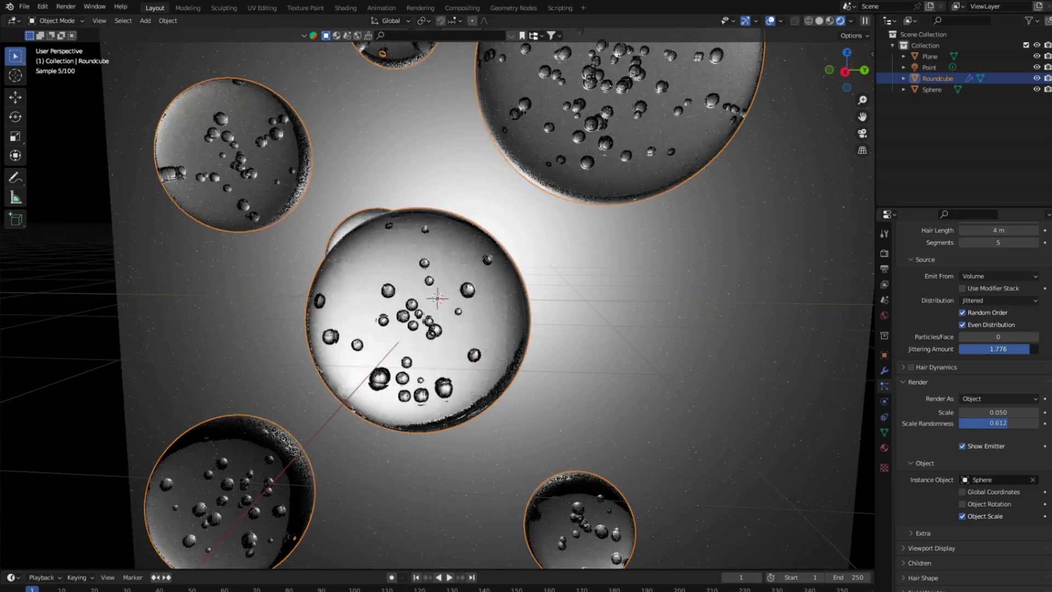
scroll(524, 328, "down", 5)
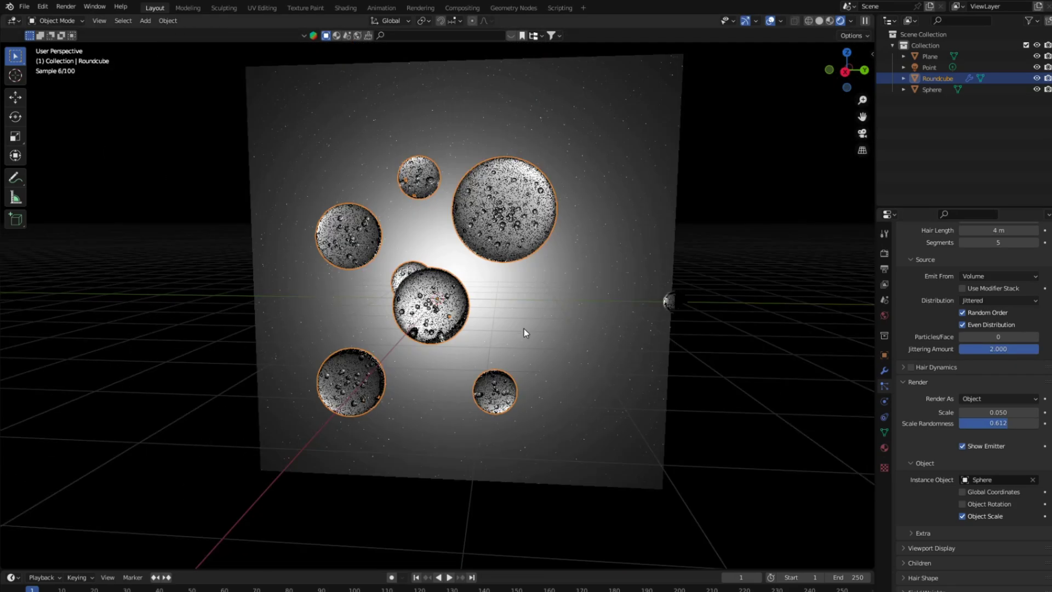
- Add a camera aligned to the side orthographic view, then play the animation in Solid shading
key("KP_3")
key("shift+a")
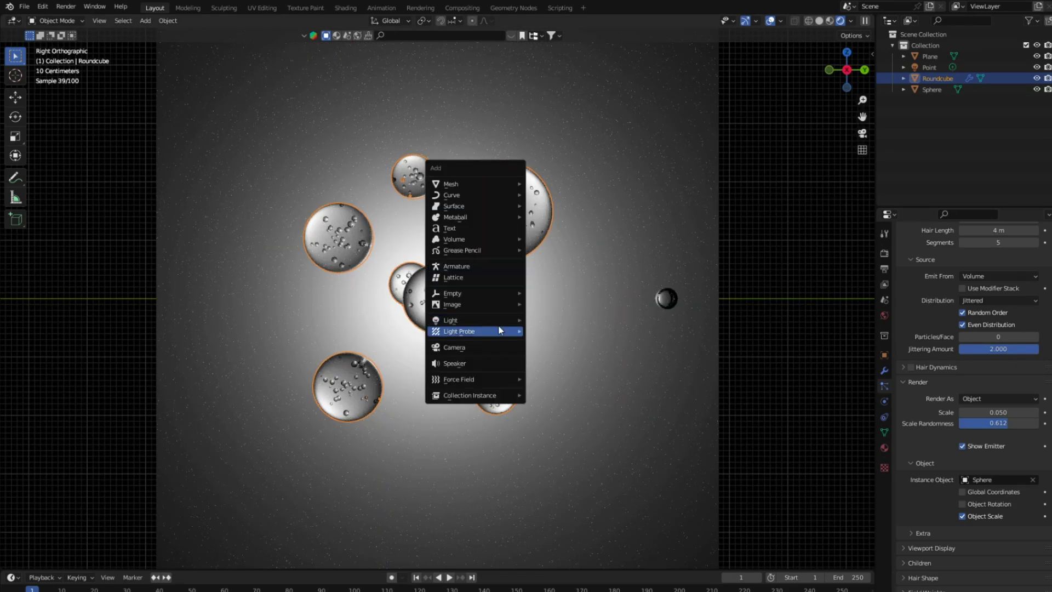
left_click(491, 350)
key("ctrl+alt+KP_0")
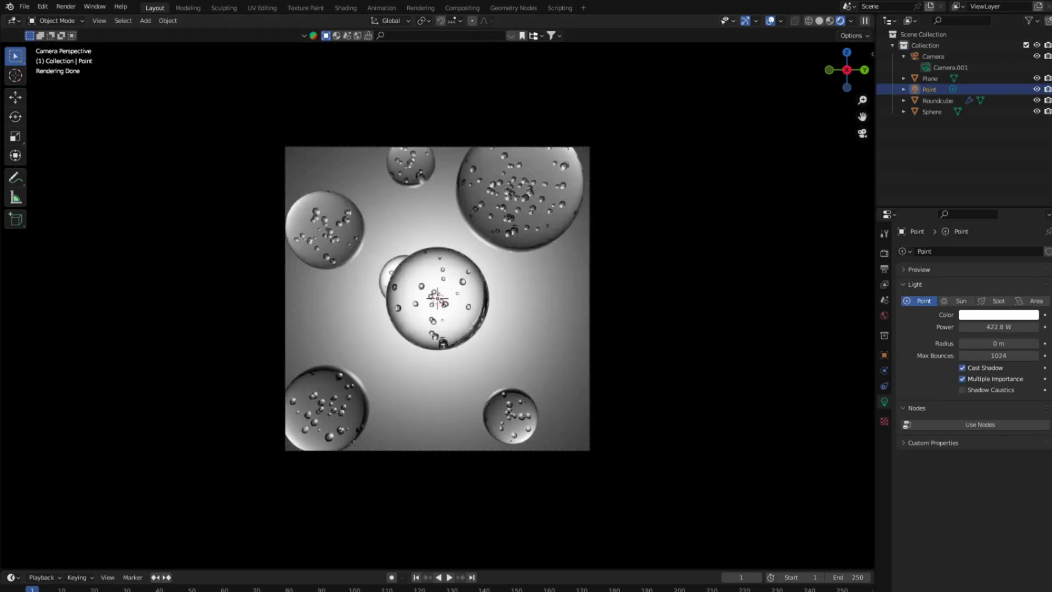
left_click(830, 22)
left_click(449, 577)
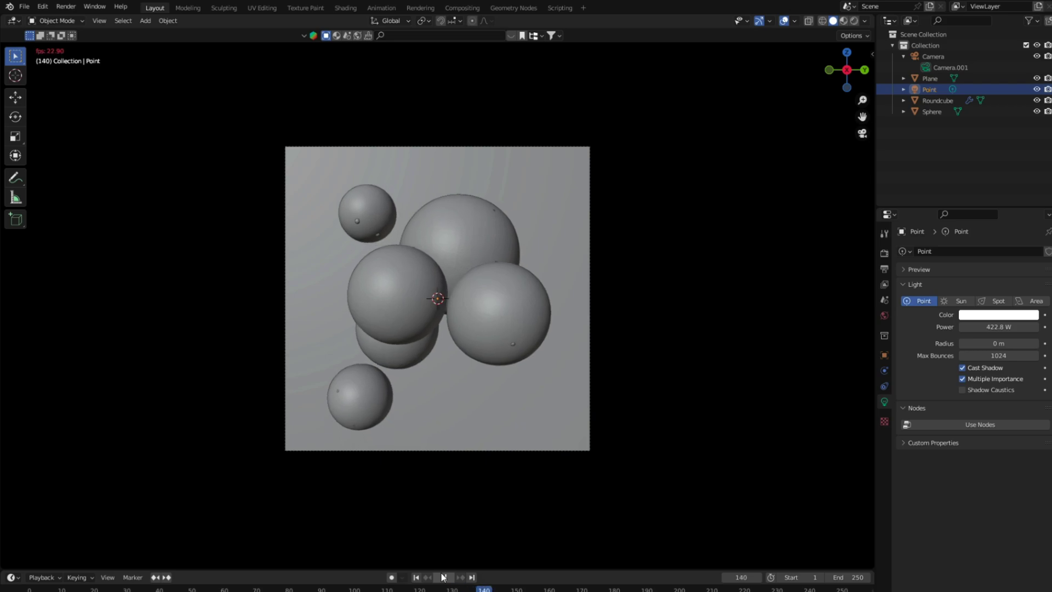
- Stop playback at frame 157 and show the Roundcube spheres' particle system settings
left_click(443, 578)
scroll(380, 179, "up", 1)
scroll(294, 182, "up", 1)
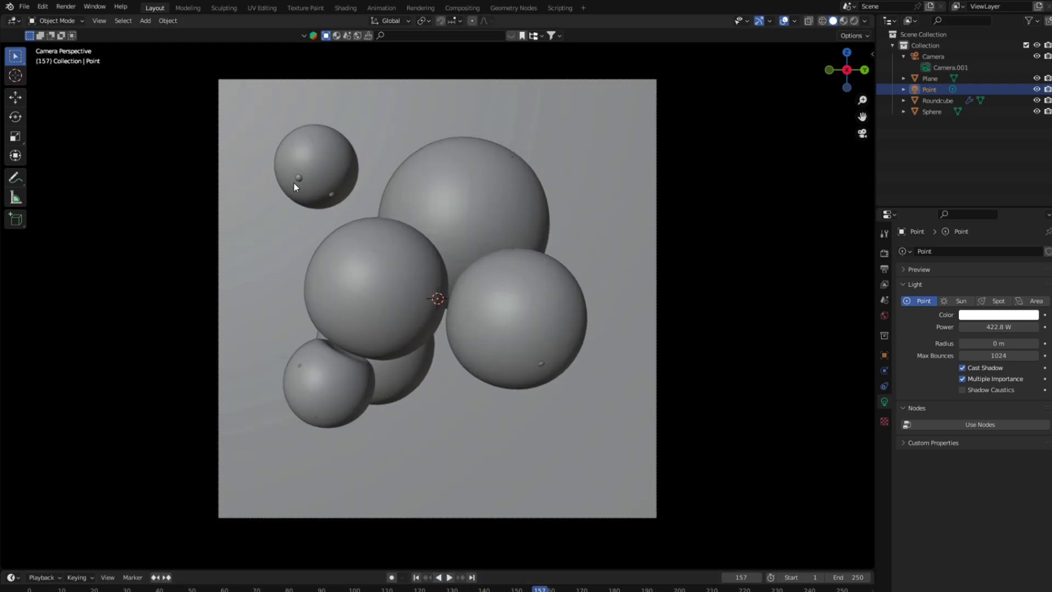
left_click(297, 181)
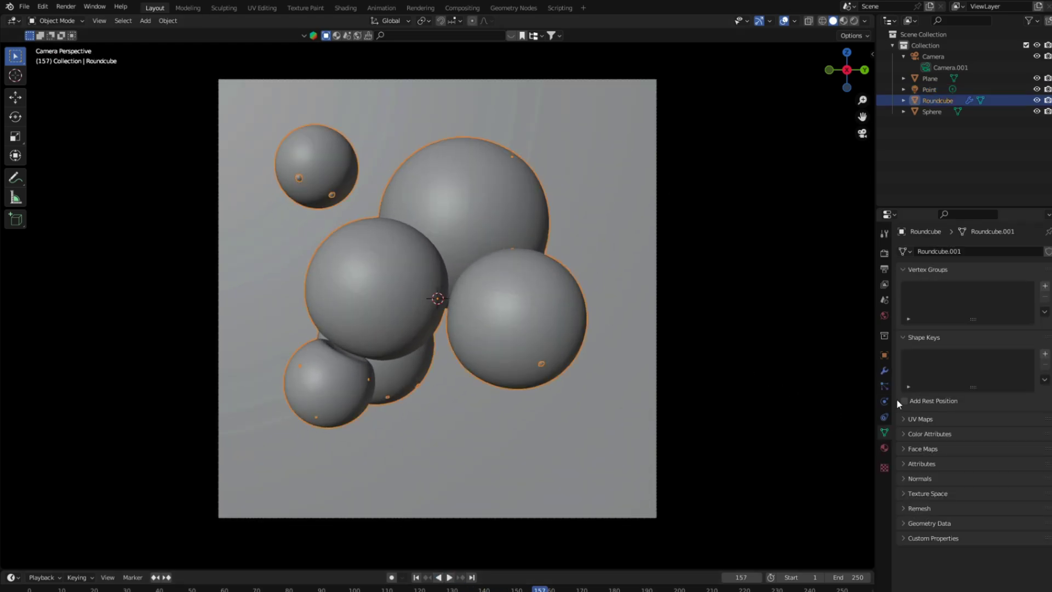
left_click(886, 385)
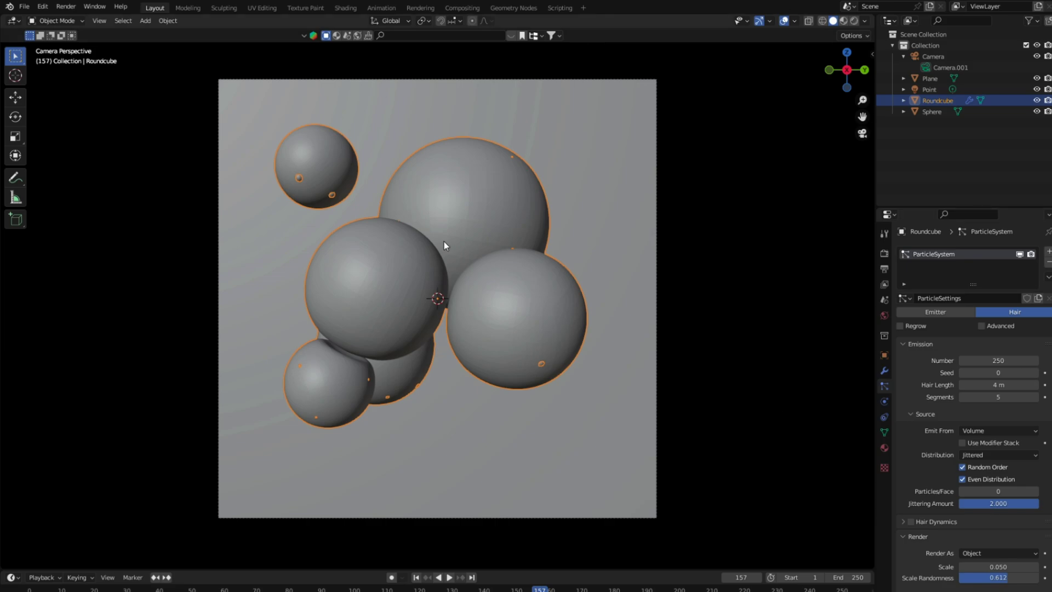
- Apply all transforms to the small bubble Sphere and set its origin to geometry
middle_click_drag(444, 241, 487, 252)
left_click(790, 257)
right_click(778, 280)
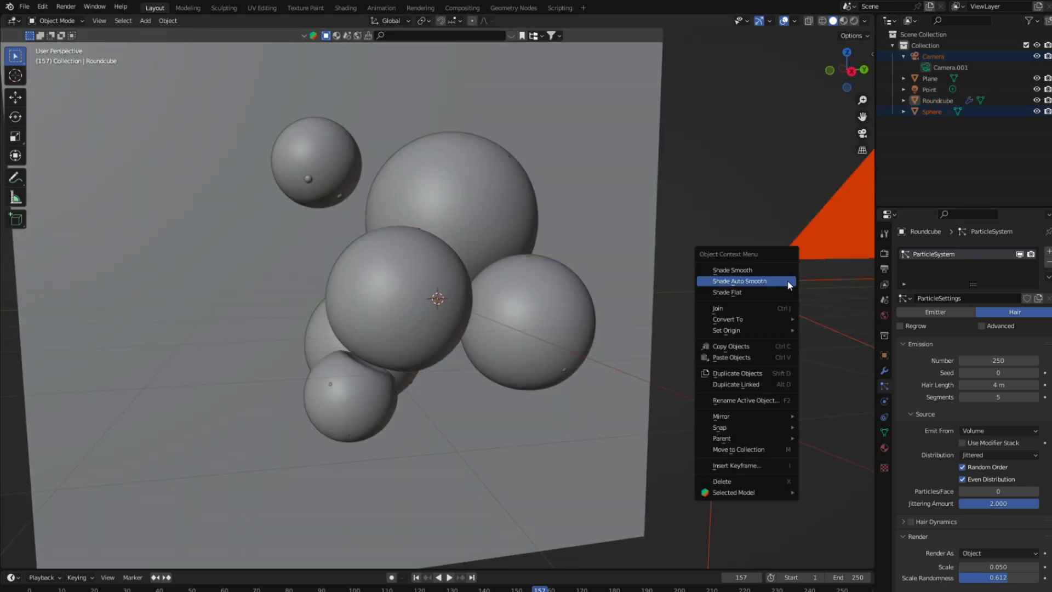
key("Escape")
left_click(781, 288)
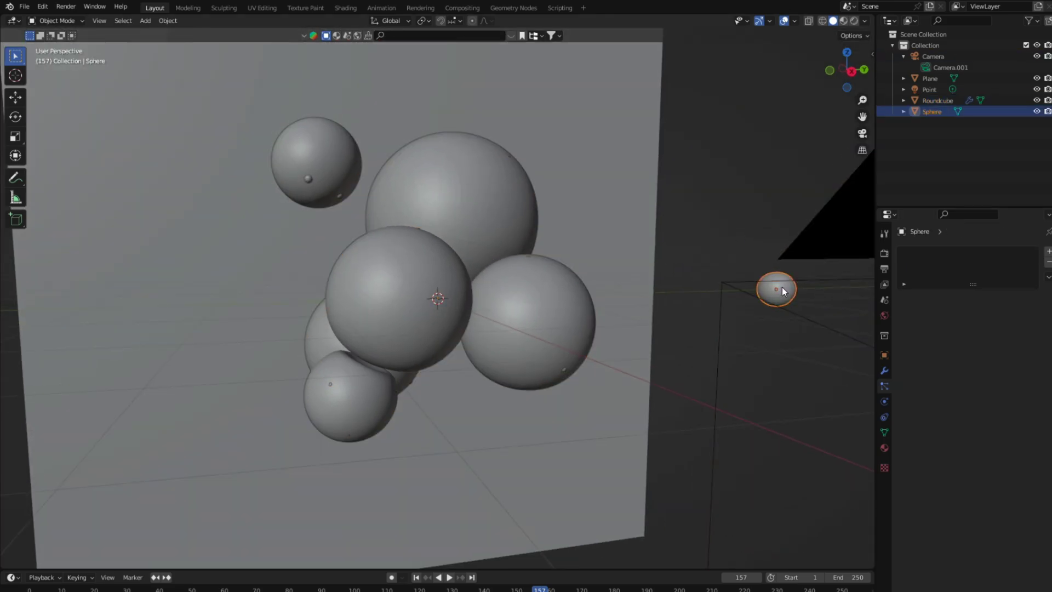
key("ctrl+a")
left_click(764, 317)
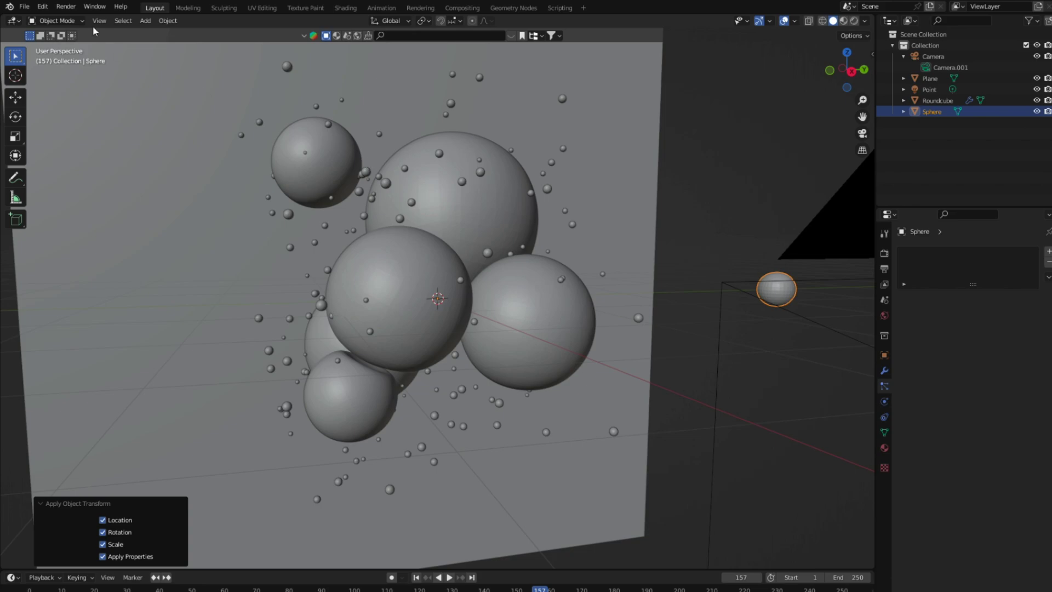
left_click(164, 20)
mouse_move(187, 45)
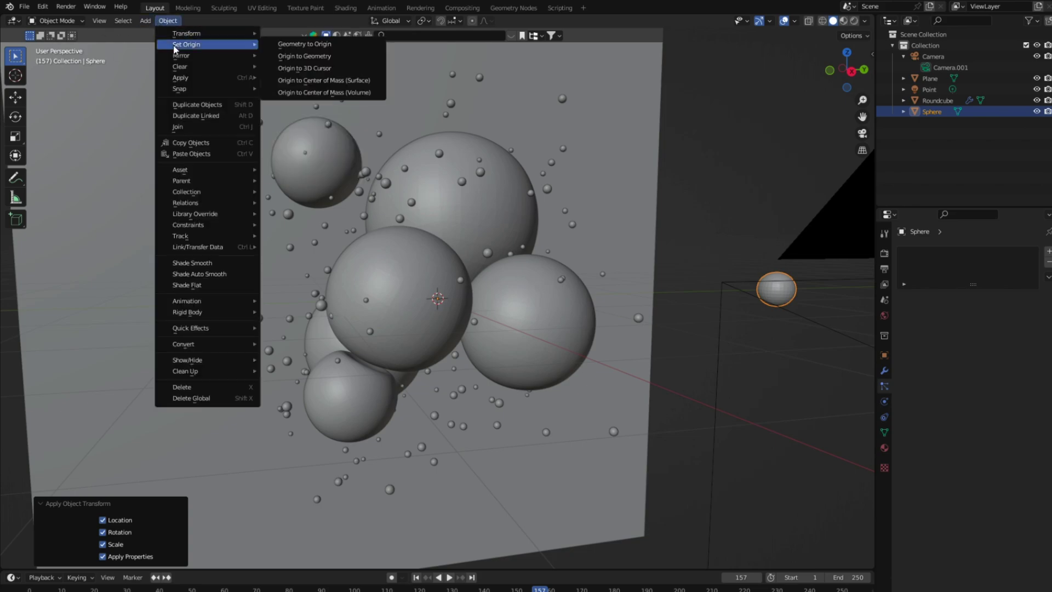
left_click(304, 56)
- Lower the Roundcube spheres' bubble Jittering Amount to 1.279
middle_click_drag(431, 232, 385, 223)
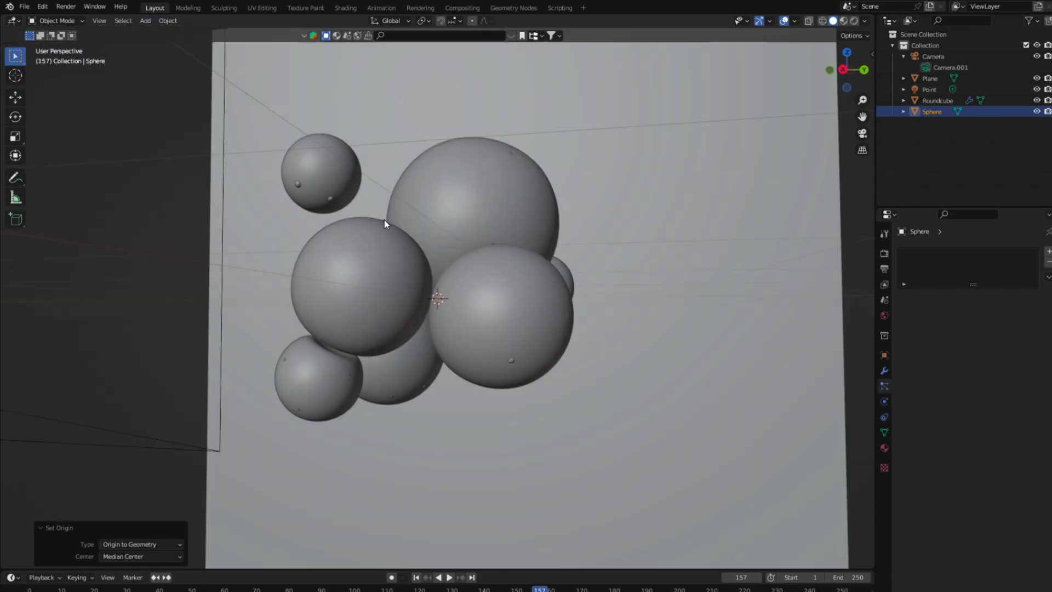
left_click(548, 309)
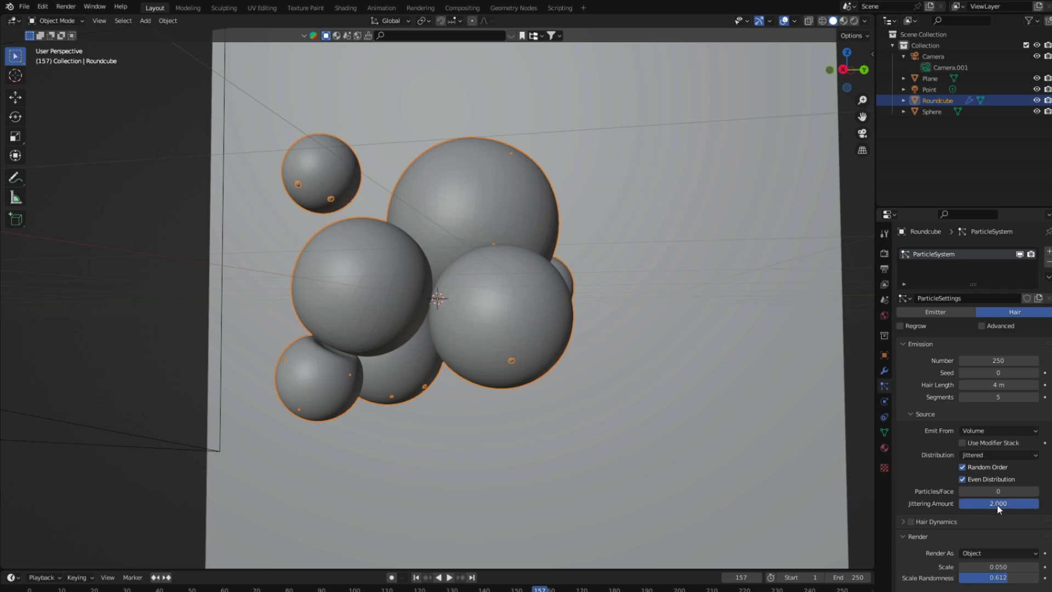
left_click_drag(997, 505, 969, 505)
- Preview materials and shade the spheres smooth without Auto Smooth
left_click(843, 21)
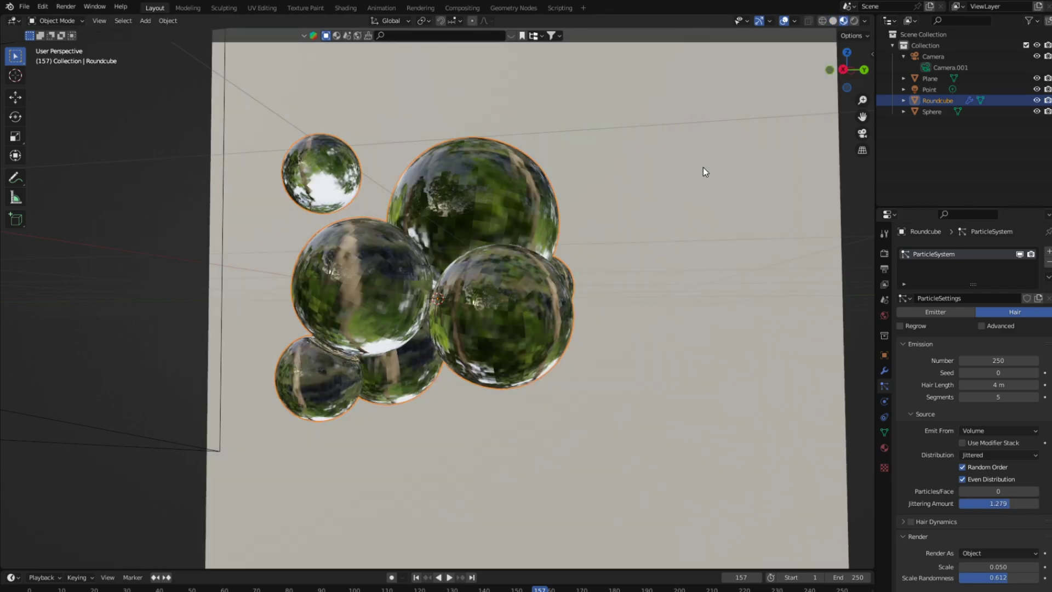
right_click(501, 277)
left_click(501, 277)
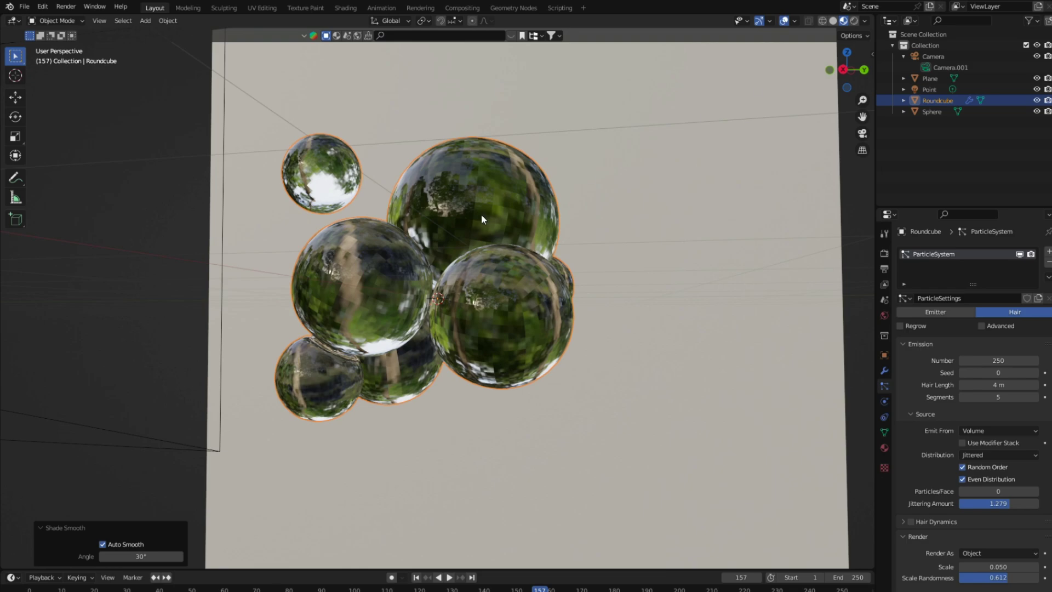
right_click(483, 168)
left_click(484, 160)
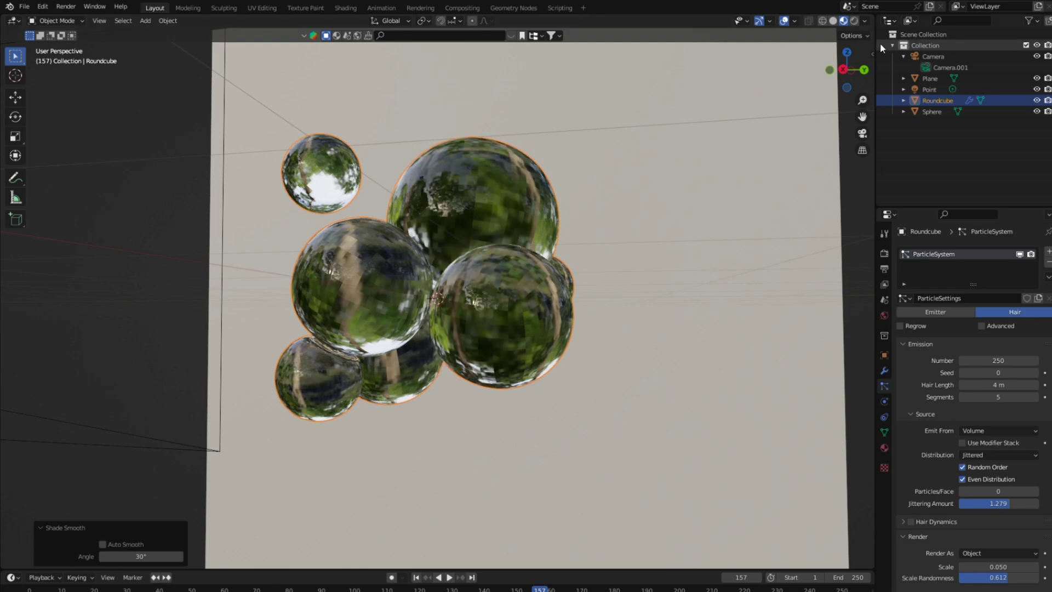
- View through the camera at frame 1 and slide the camera to X 6.2989 m
key("KP_0")
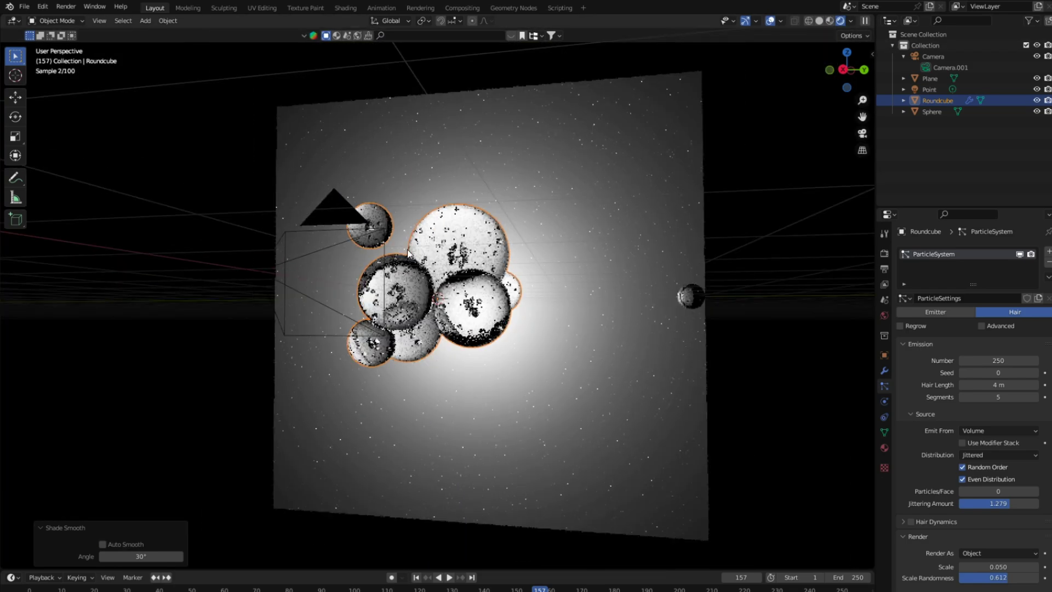
scroll(428, 256, "down", 2)
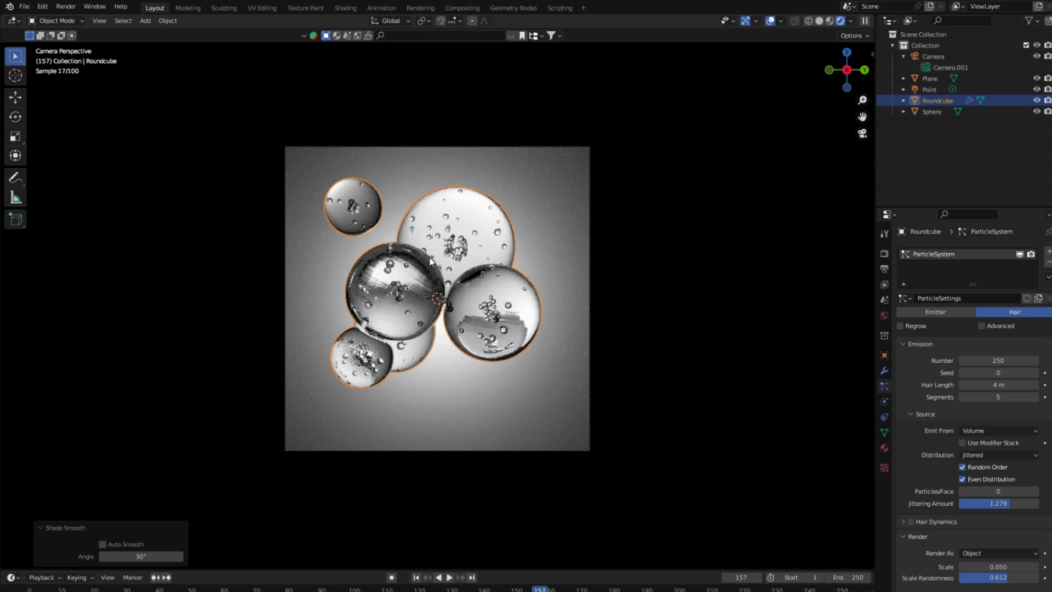
left_click(884, 269)
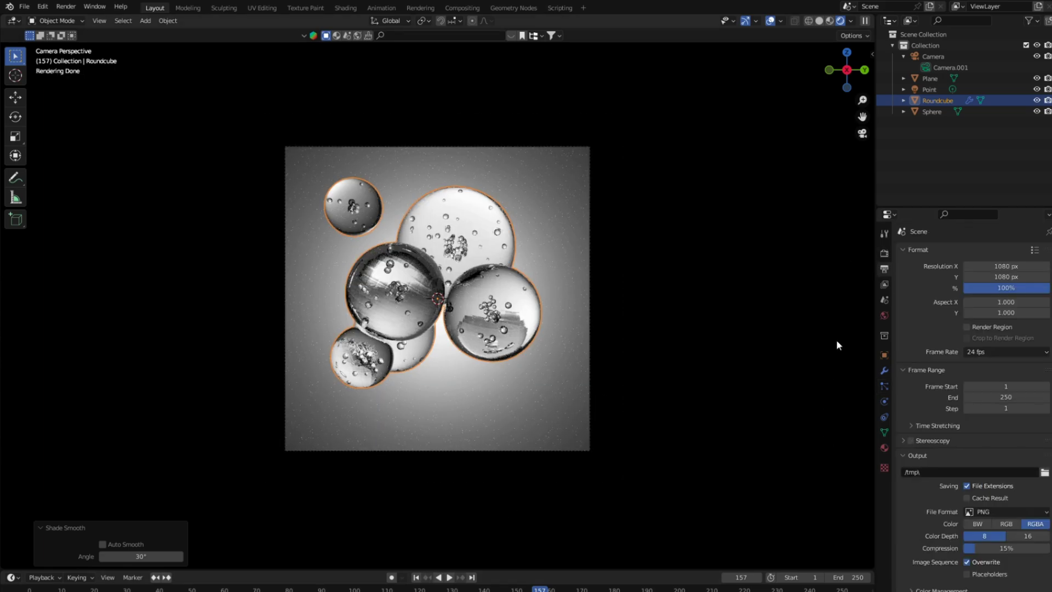
left_click(416, 577)
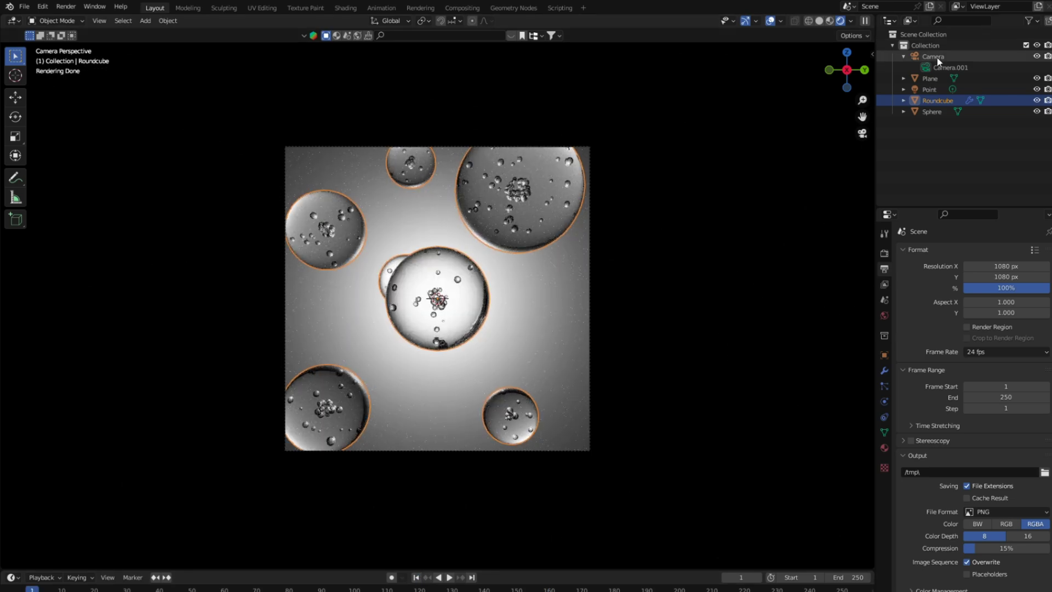
left_click(913, 53)
left_click_drag(992, 285, 1003, 286)
- Play the animation through the camera and stop it at frame 40
left_click(449, 577)
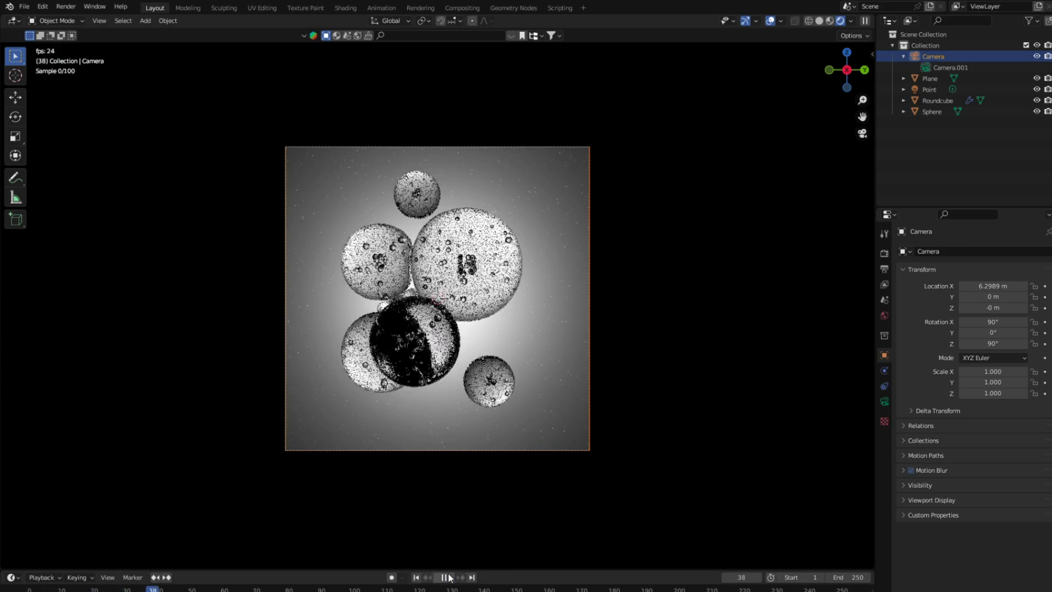
left_click(448, 577)
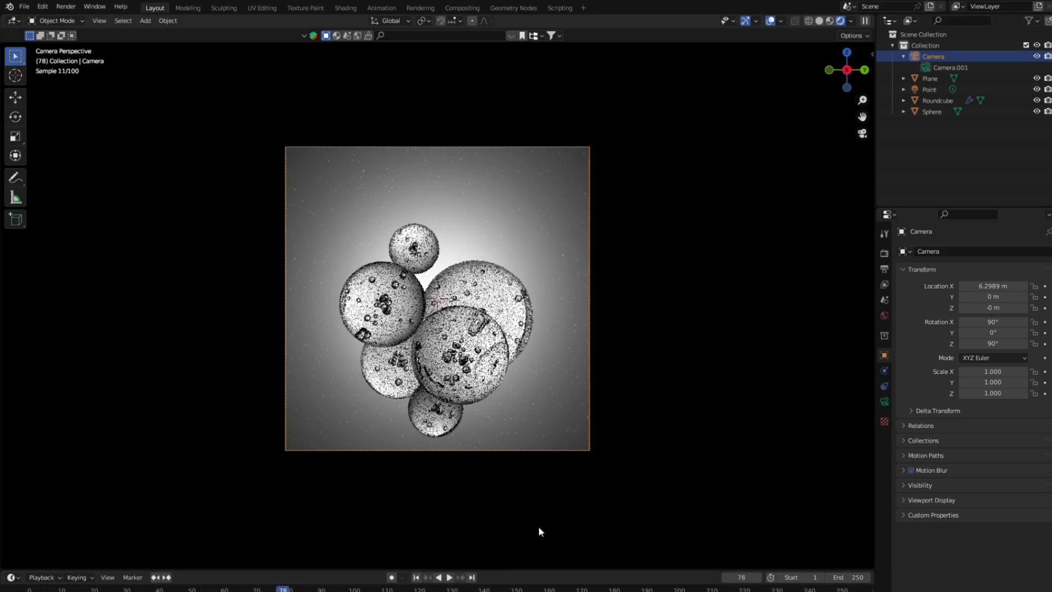
left_click(449, 578)
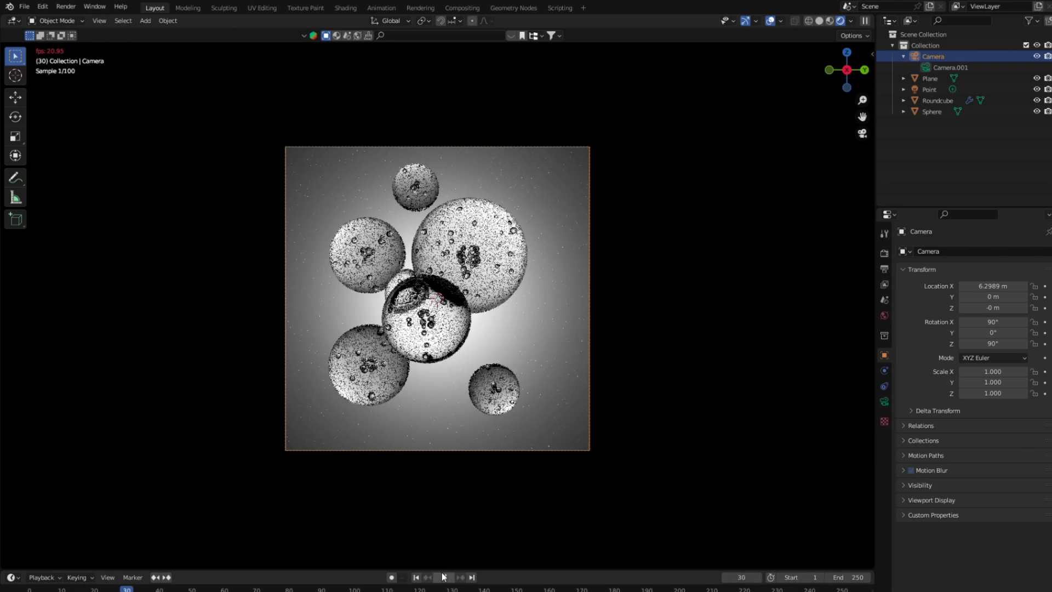
left_click(442, 576)
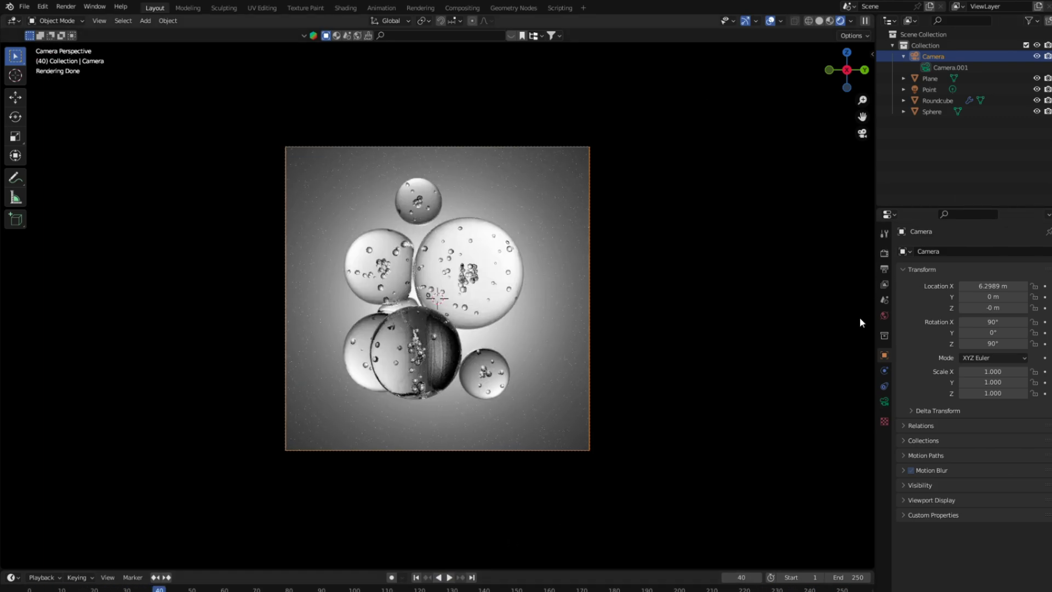
- Check the render and output settings, then start Render Image from the Render menu
left_click(885, 268)
left_click(884, 268)
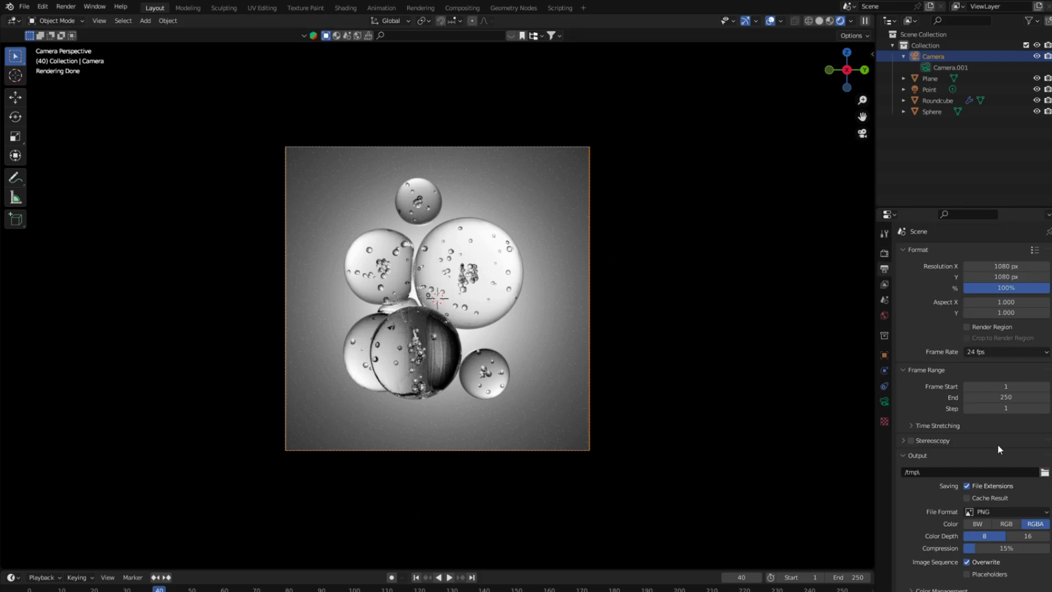
left_click(66, 7)
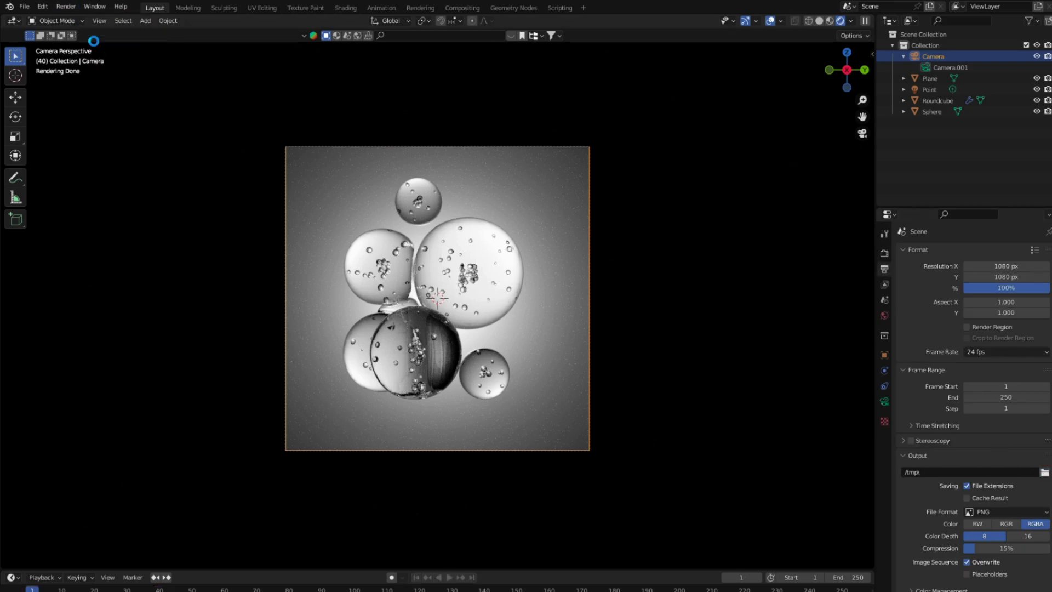